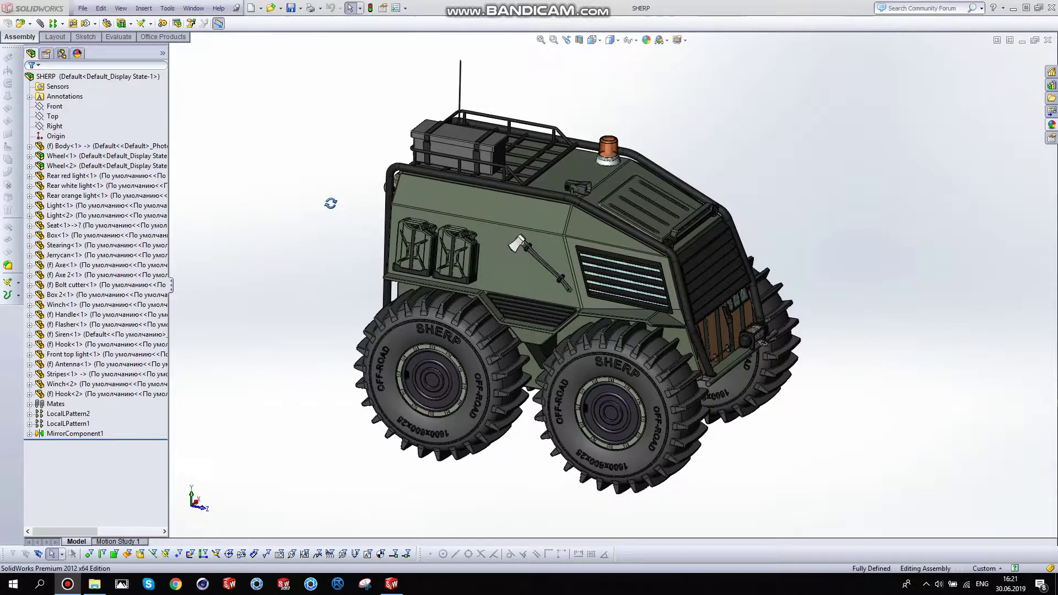
Orbit the SHERP, then highlight the body, Wheel<2>, and rear red and white lights
middle_click_drag(330, 203, 314, 217)
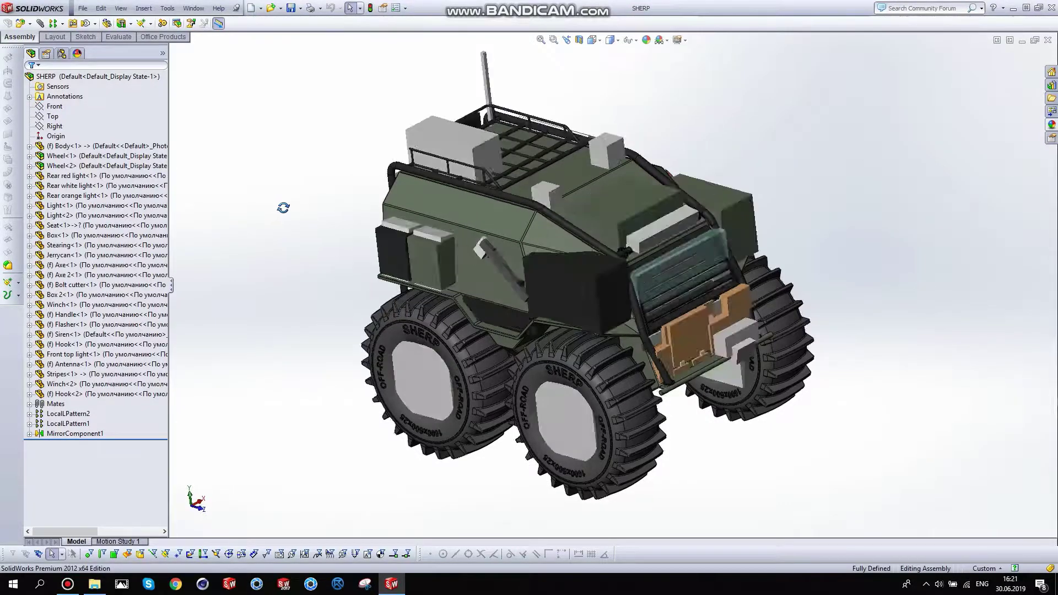
middle_click_drag(266, 211, 272, 212)
left_click(132, 165)
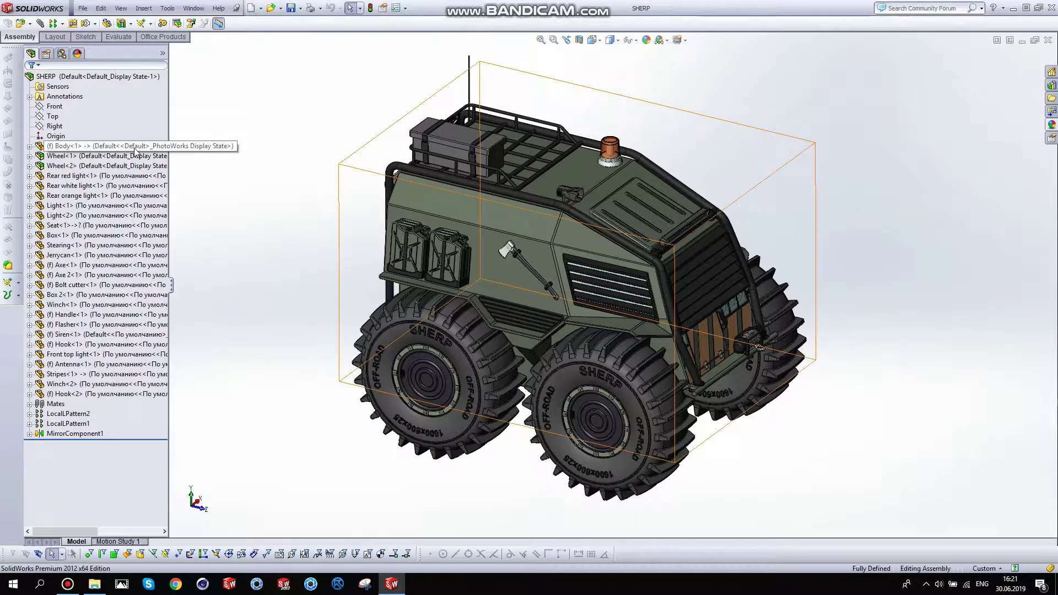
left_click(135, 146)
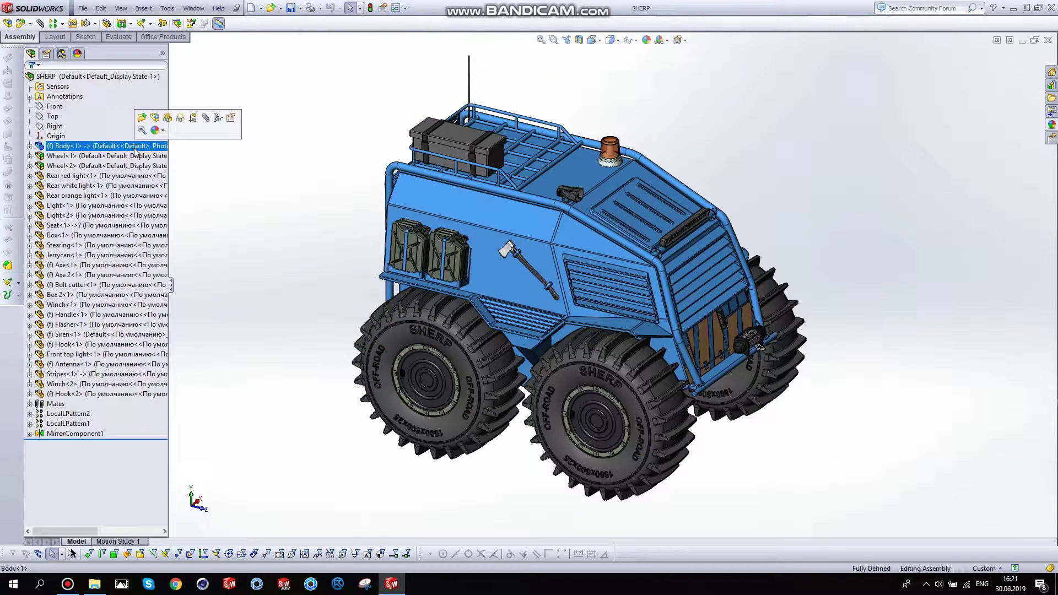
left_click(66, 156)
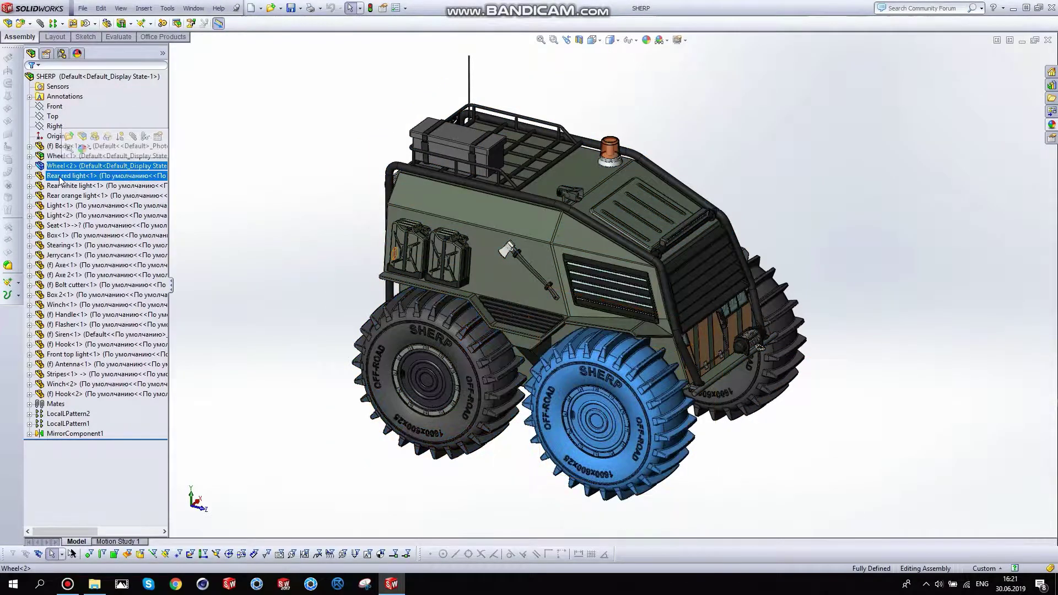
left_click(60, 180)
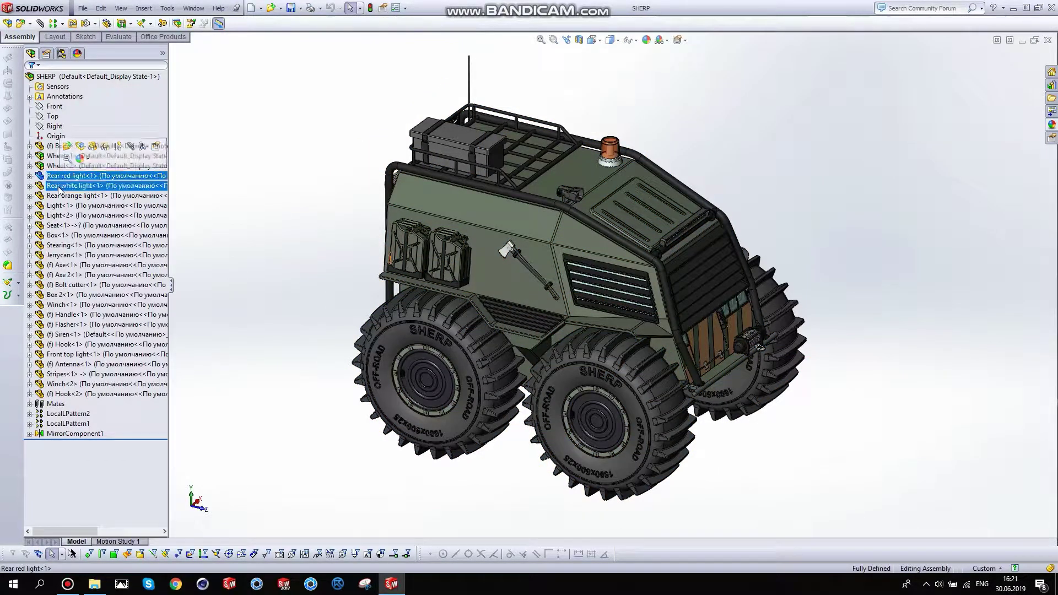
left_click(59, 187)
Highlight Light<2>, Seat<1>, Box<1>, Steering<1>, the jerrycan and the axe, then clear the selection
left_click(59, 205)
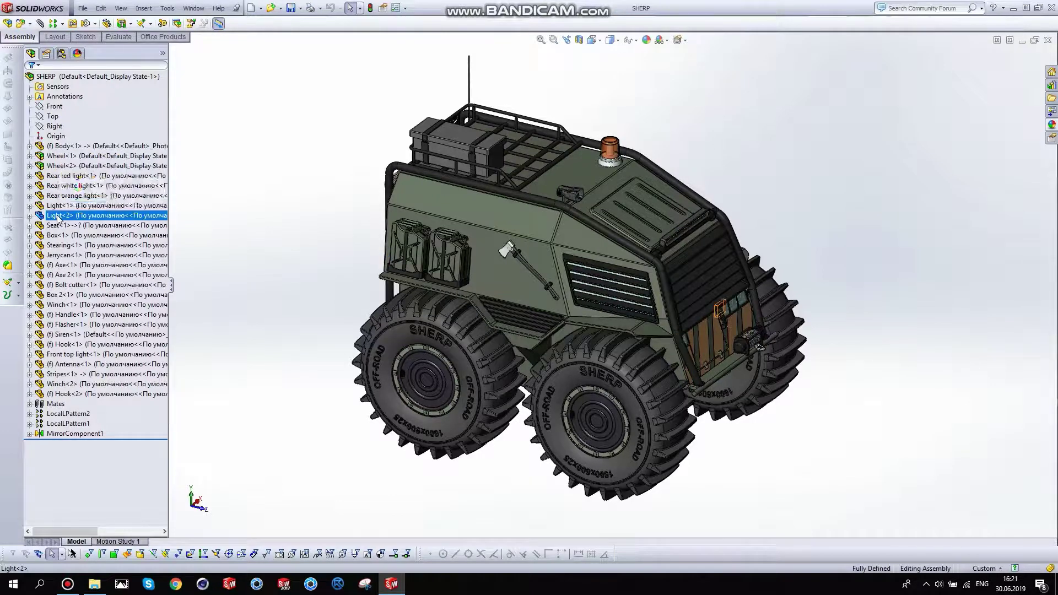
left_click(64, 226)
left_click(60, 235)
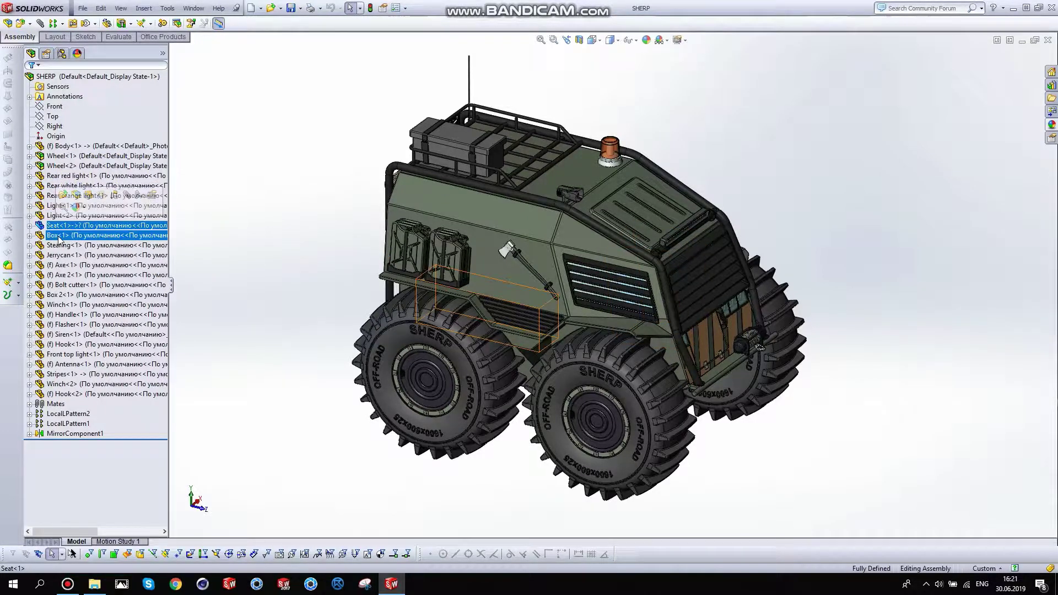
left_click(60, 245)
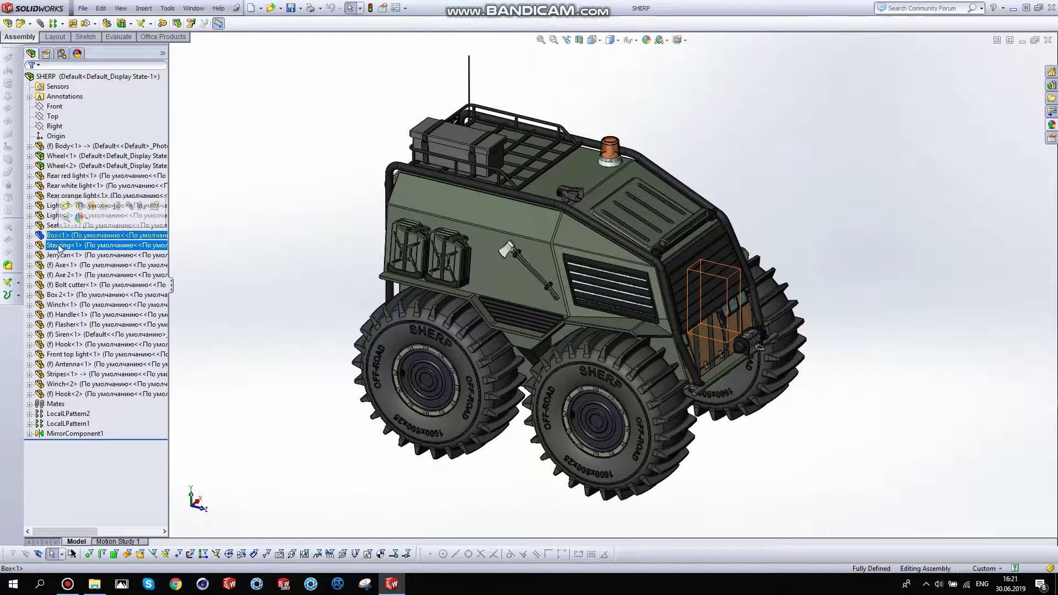
left_click(58, 256)
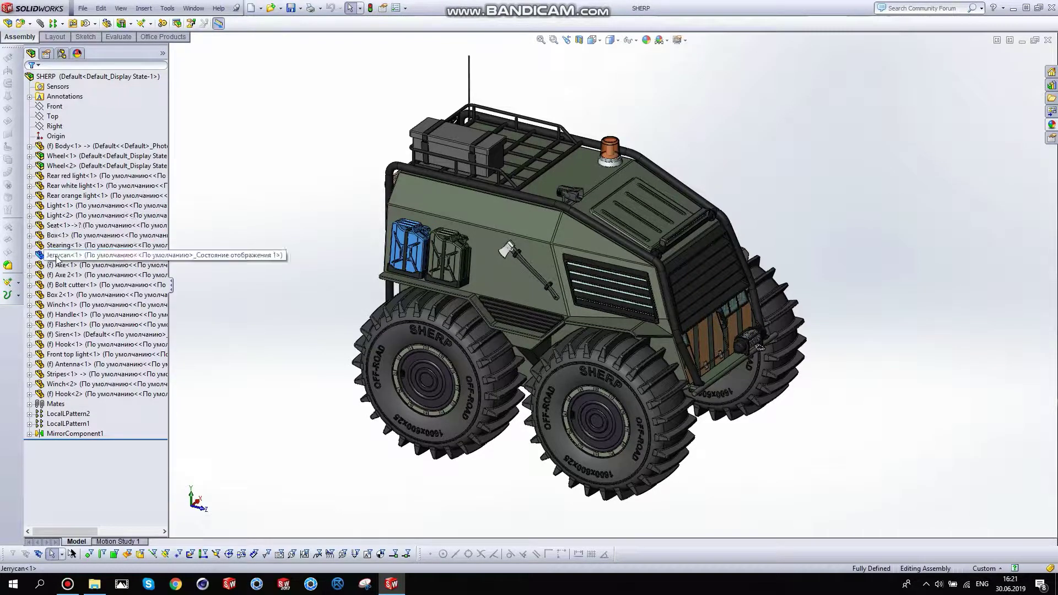
left_click(63, 277)
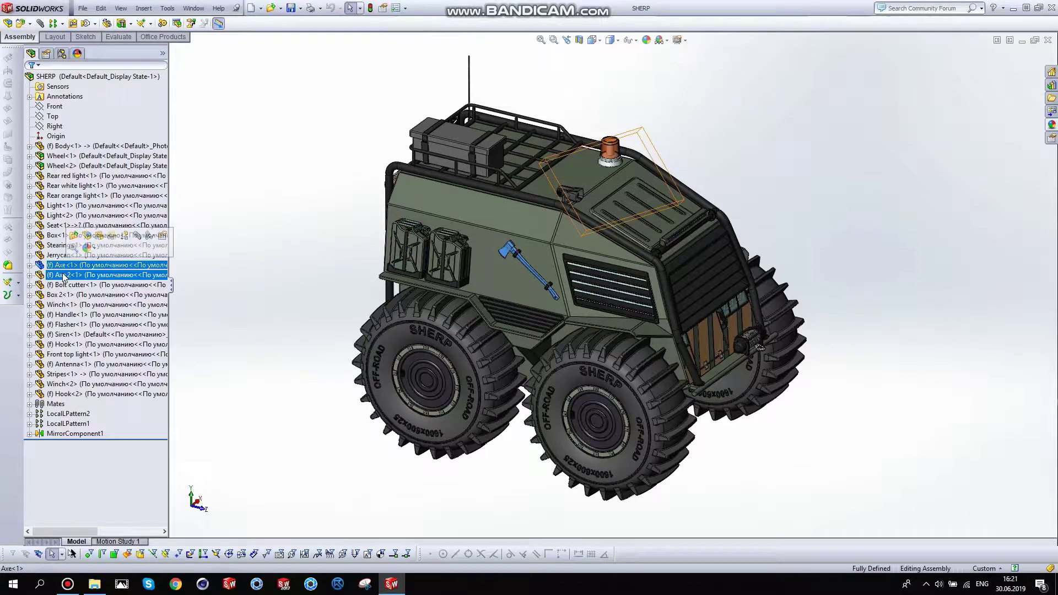
key("Escape")
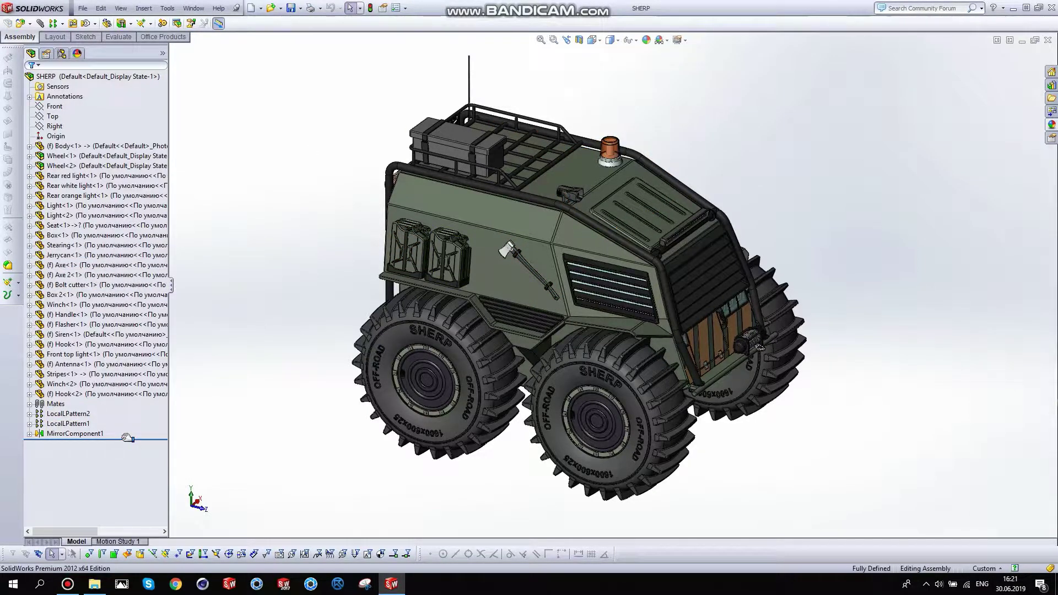
Roll back above LocalLPattern2, orbit, roll forward below MirrorComponent1, and select the body
left_click_drag(127, 439, 127, 409)
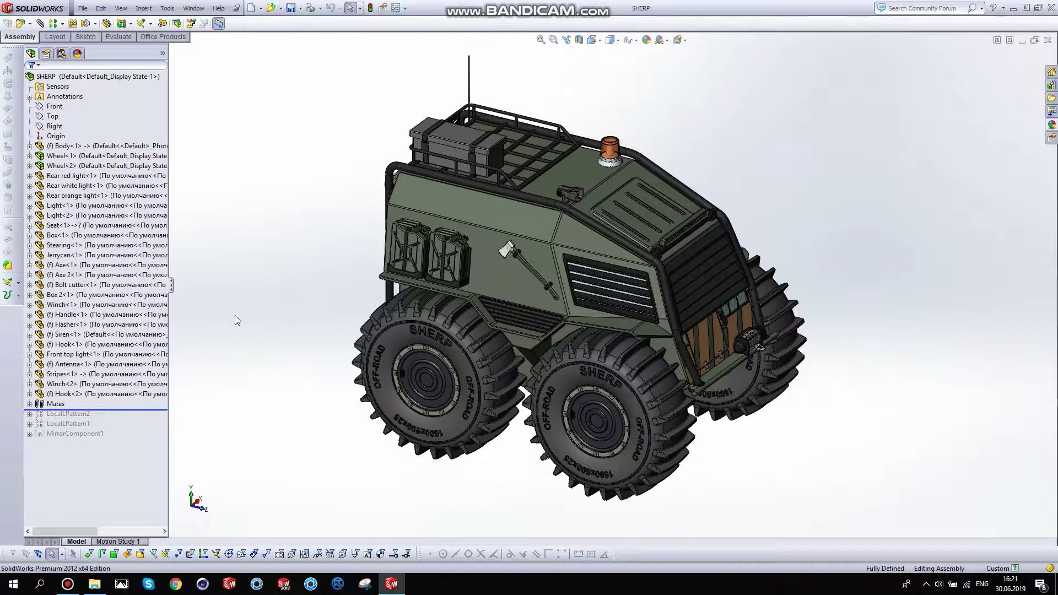
mouse_move(603, 318)
middle_mouse_down()
mouse_move(526, 394)
mouse_move(564, 370)
mouse_move(546, 452)
middle_mouse_up()
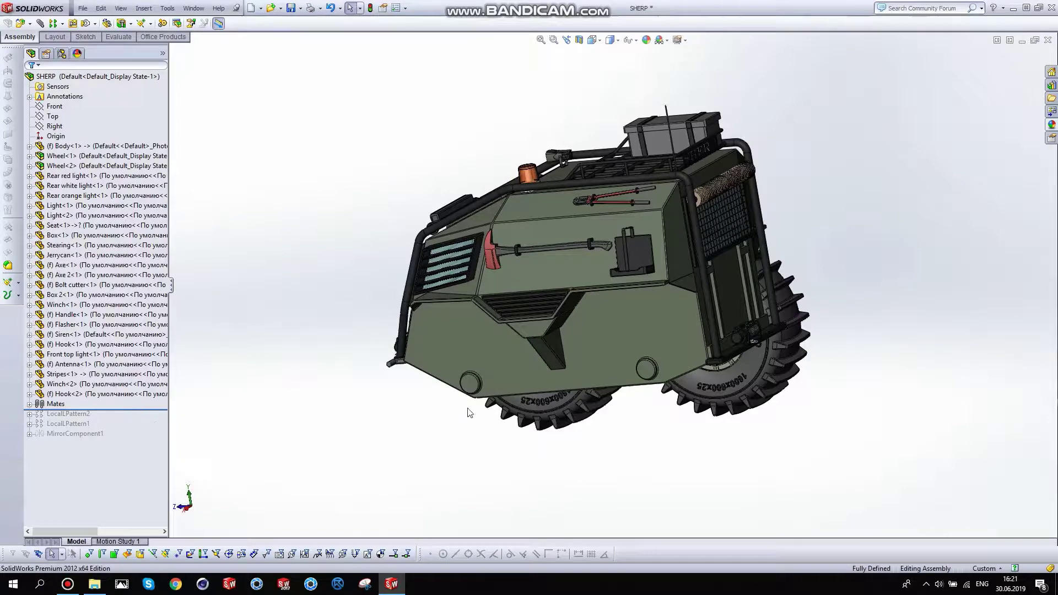
mouse_move(468, 412)
middle_mouse_down()
mouse_move(737, 342)
mouse_move(689, 380)
middle_mouse_up()
left_click_drag(141, 410, 139, 441)
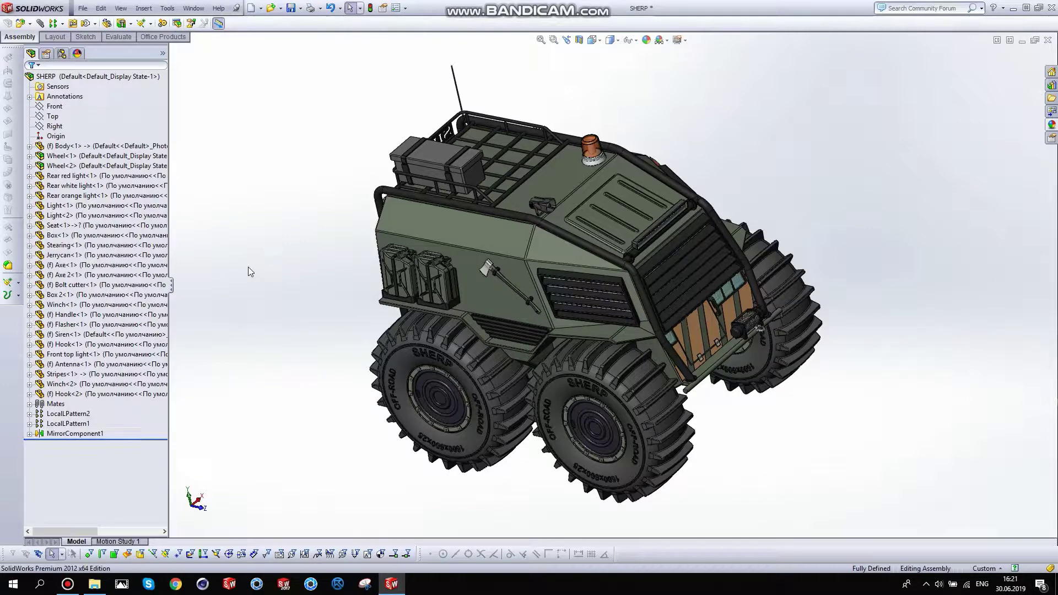
left_click(110, 146)
Open Body<1> as its own part and roll its tree back above Mirror21
left_click(118, 117)
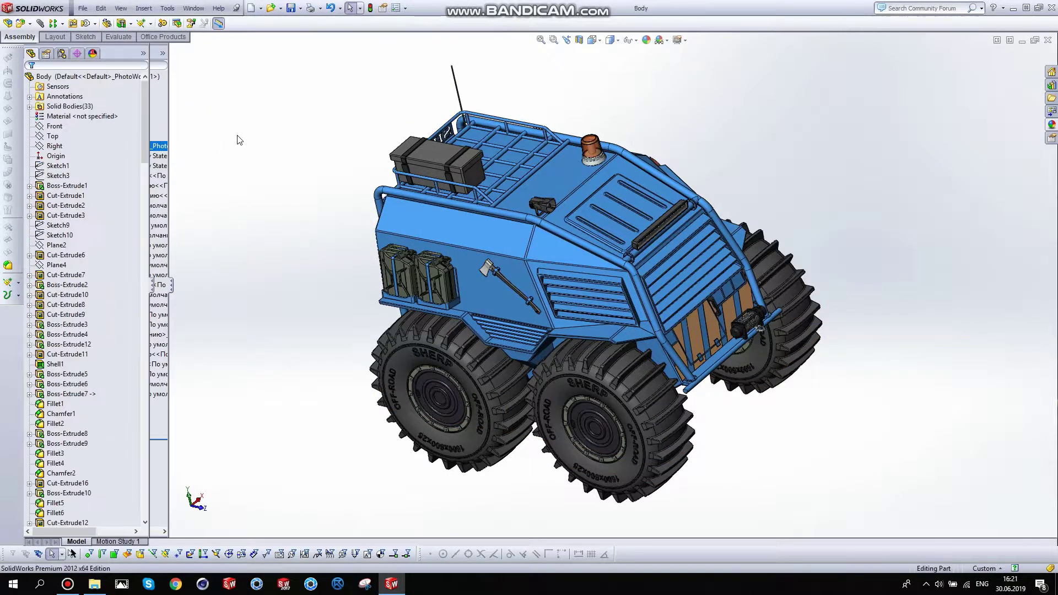
middle_click_drag(494, 273, 553, 279)
scroll(548, 276, "up", 2)
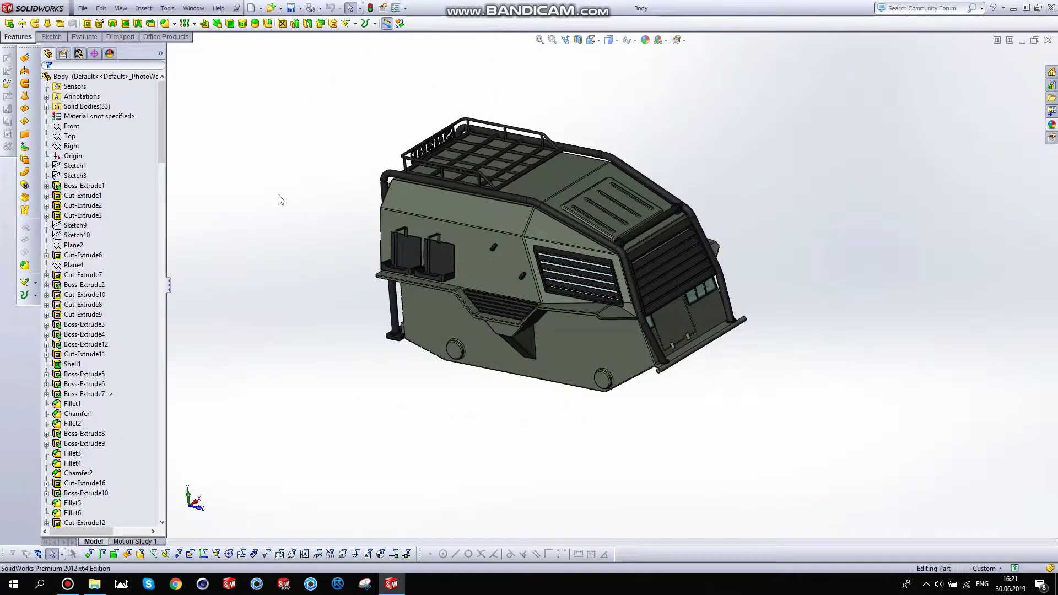
left_click_drag(162, 149, 173, 518)
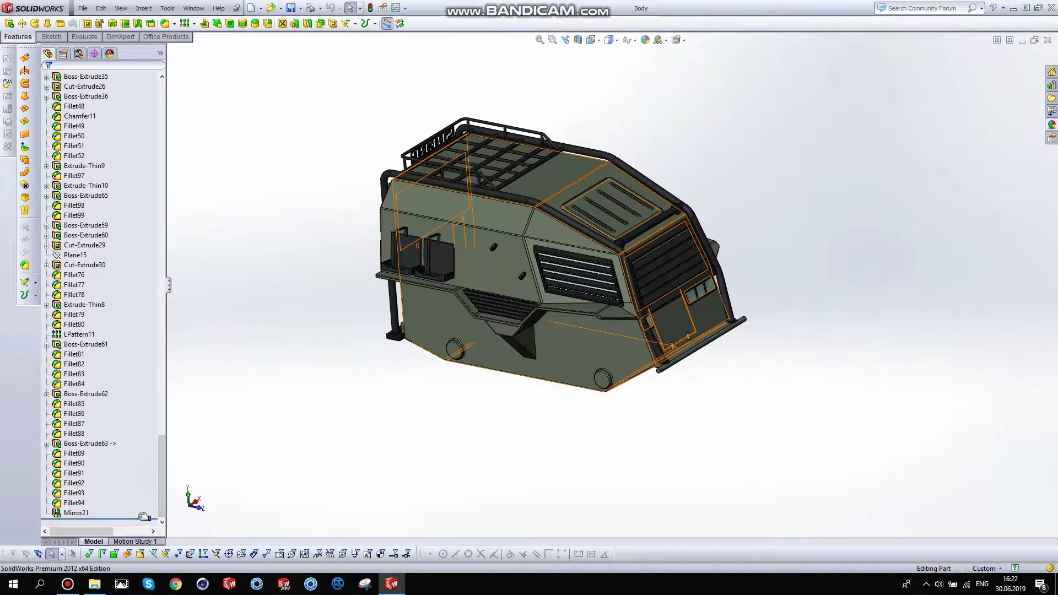
left_click_drag(143, 516, 145, 506)
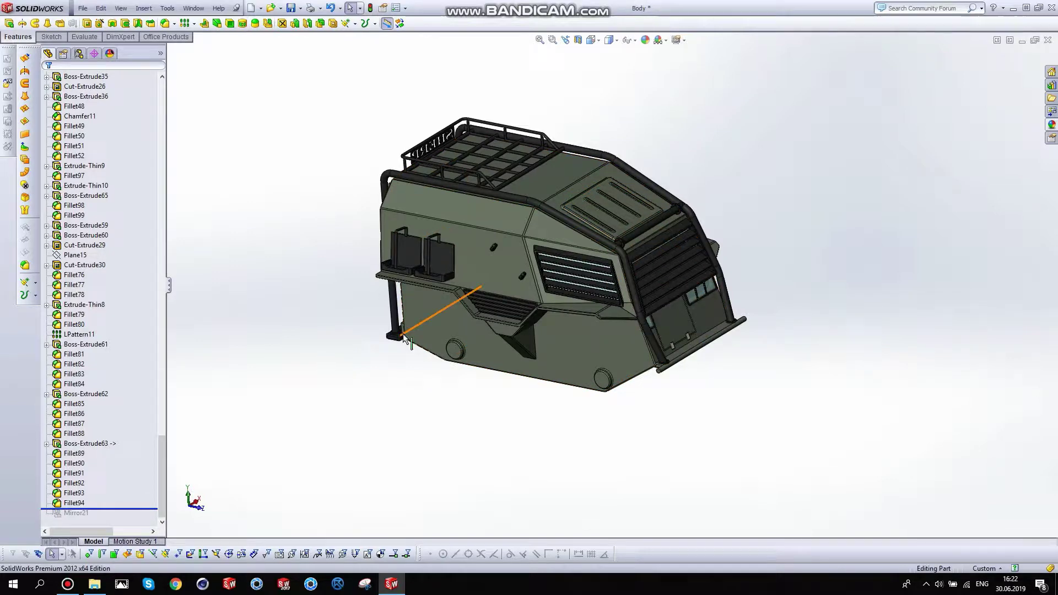
scroll(82, 220, "up", 8)
left_click(77, 166)
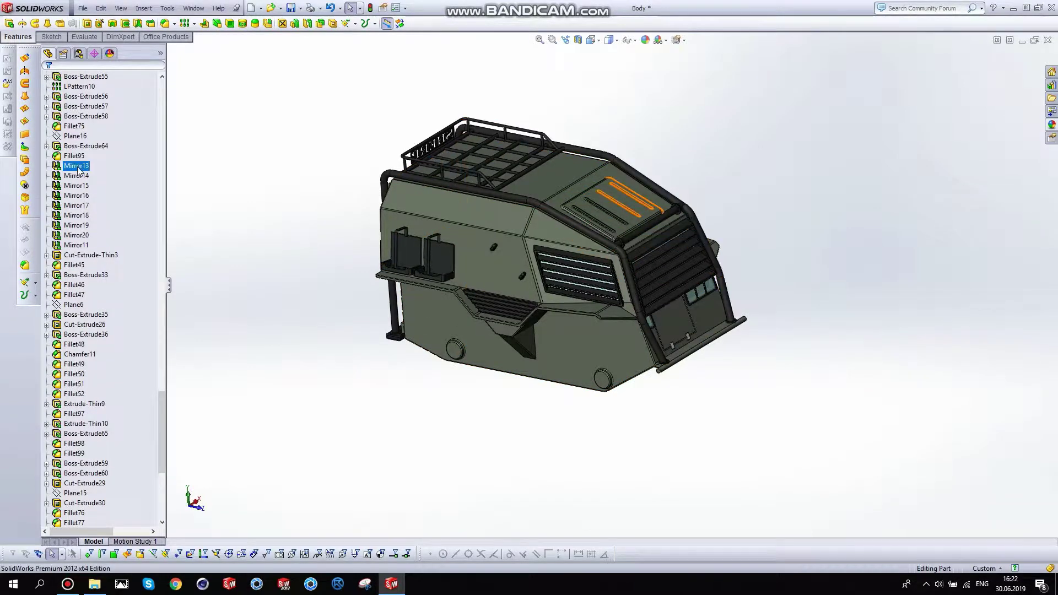
left_click(114, 137)
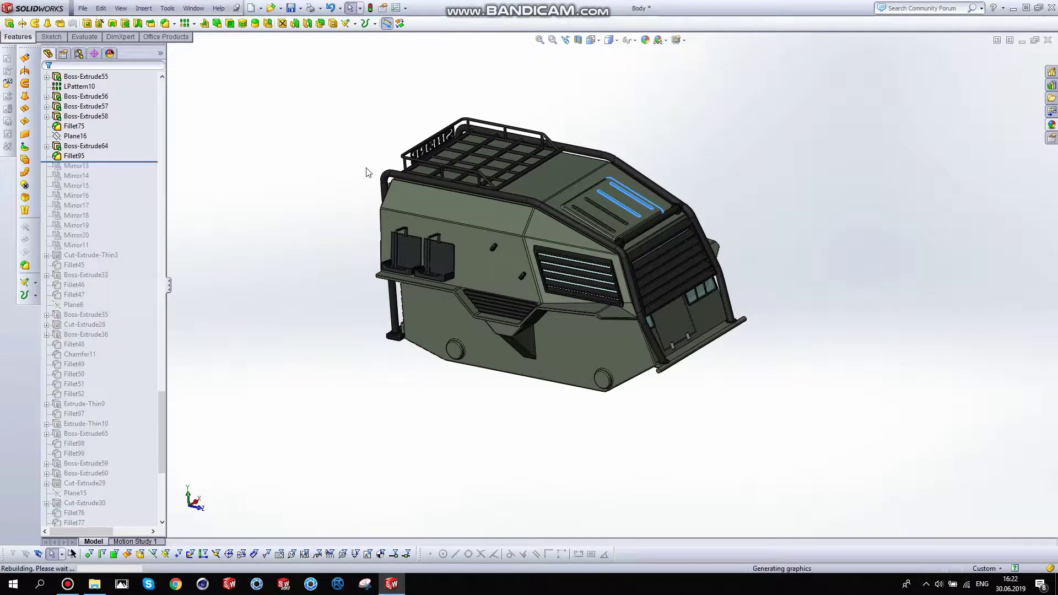
middle_click_drag(366, 167, 590, 256)
mouse_move(433, 213)
middle_mouse_down()
mouse_move(623, 290)
mouse_move(560, 295)
mouse_move(289, 165)
mouse_move(302, 142)
mouse_move(297, 165)
middle_mouse_up()
scroll(101, 151, "up", 8)
scroll(101, 151, "up", 6)
mouse_move(181, 224)
middle_mouse_down()
mouse_move(324, 208)
mouse_move(511, 267)
mouse_move(412, 211)
middle_mouse_up()
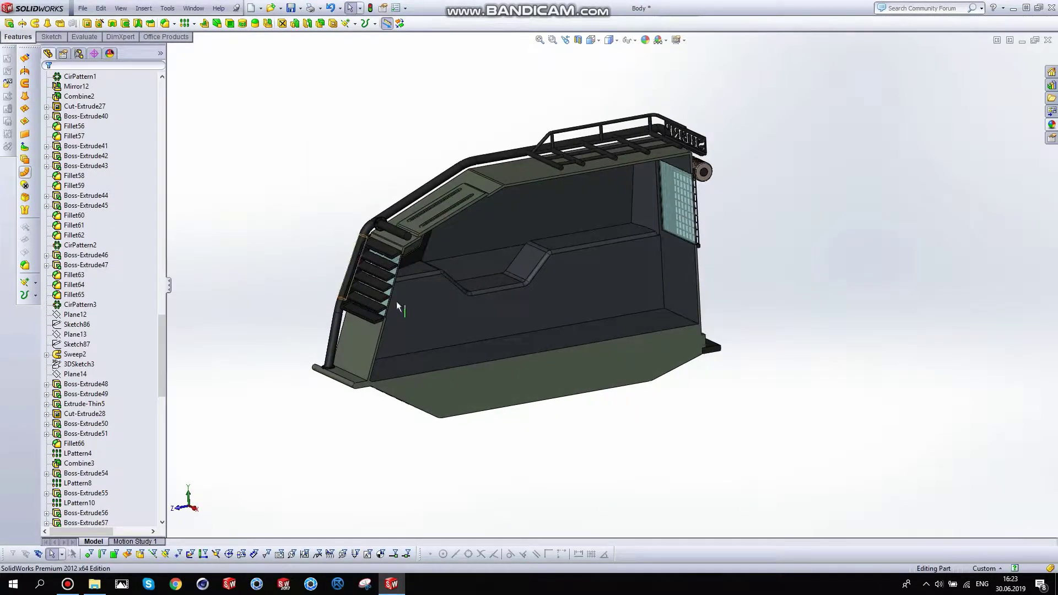
scroll(397, 326, "down", 3)
mouse_move(397, 326)
middle_mouse_down()
mouse_move(415, 302)
mouse_move(485, 355)
mouse_move(600, 382)
middle_mouse_up()
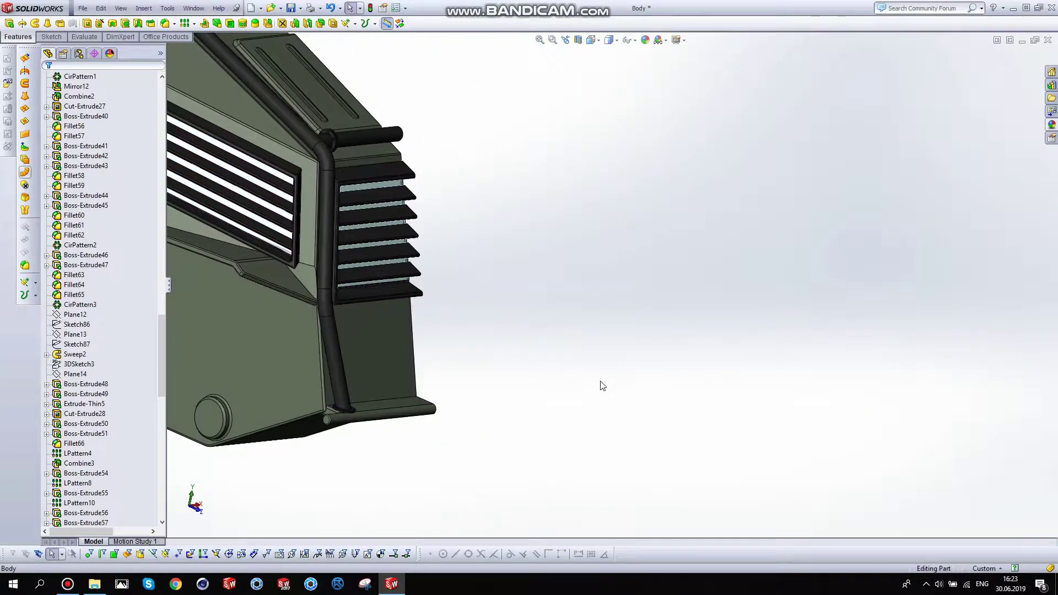
scroll(283, 217, "up", 5)
scroll(113, 130, "up", 10)
scroll(114, 130, "up", 10)
scroll(352, 160, "down", 2)
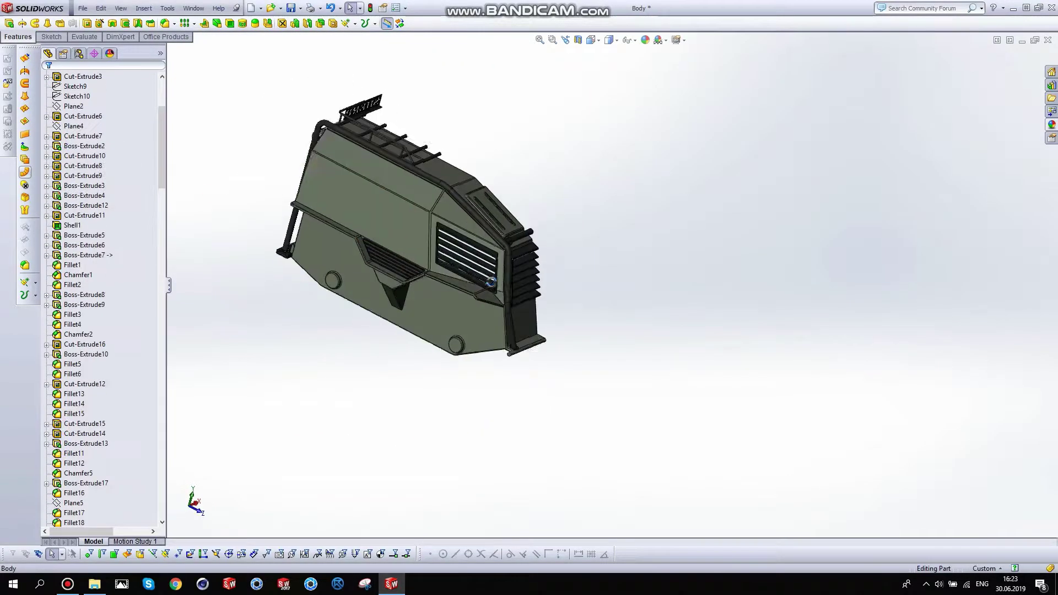
scroll(410, 163, "down", 3)
scroll(468, 204, "down", 3)
scroll(519, 239, "down", 2)
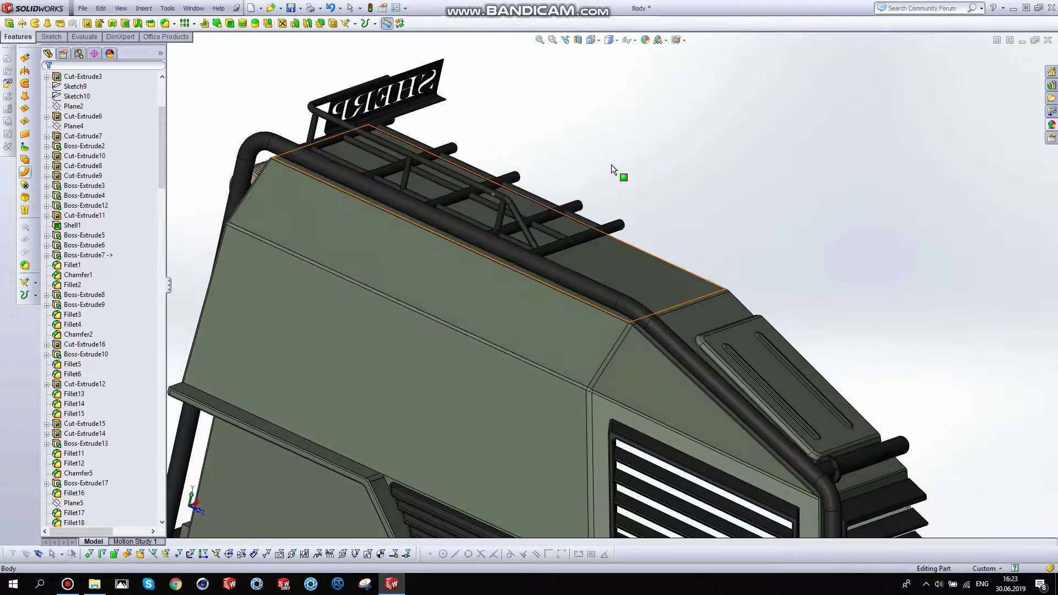
left_click(467, 234)
scroll(471, 253, "up", 2)
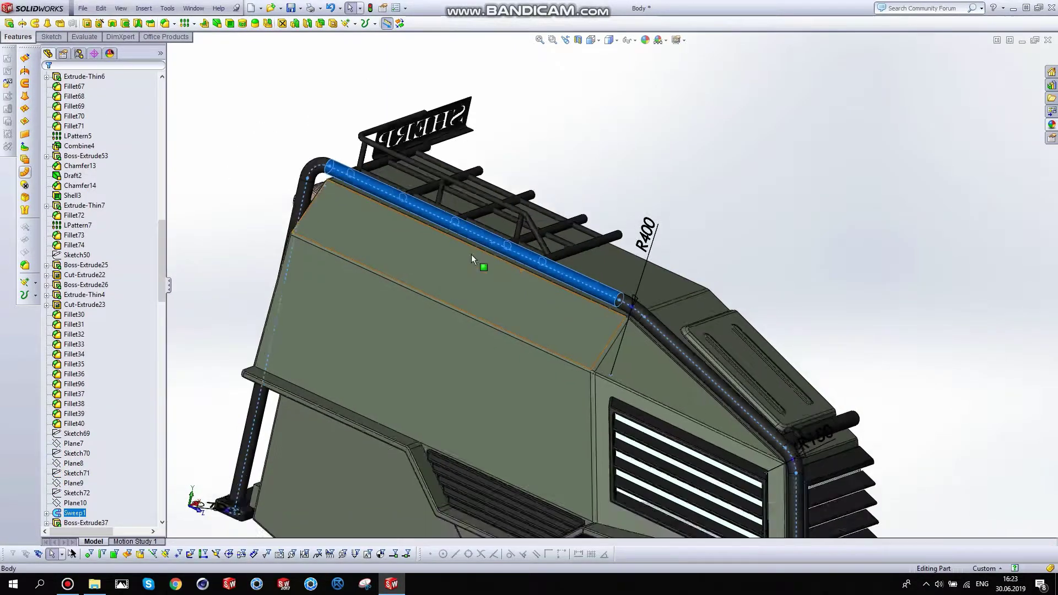
scroll(471, 254, "up", 4)
middle_click_drag(471, 254, 540, 366)
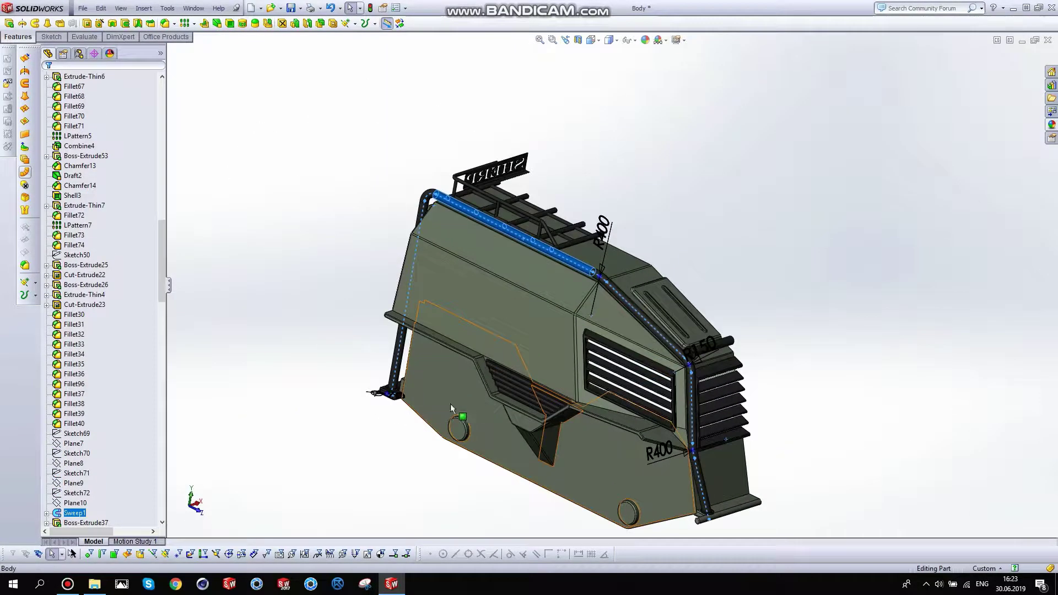
mouse_move(451, 404)
middle_mouse_down()
mouse_move(428, 413)
mouse_move(471, 214)
mouse_move(449, 295)
middle_mouse_up()
scroll(470, 214, "down", 5)
scroll(404, 257, "down", 3)
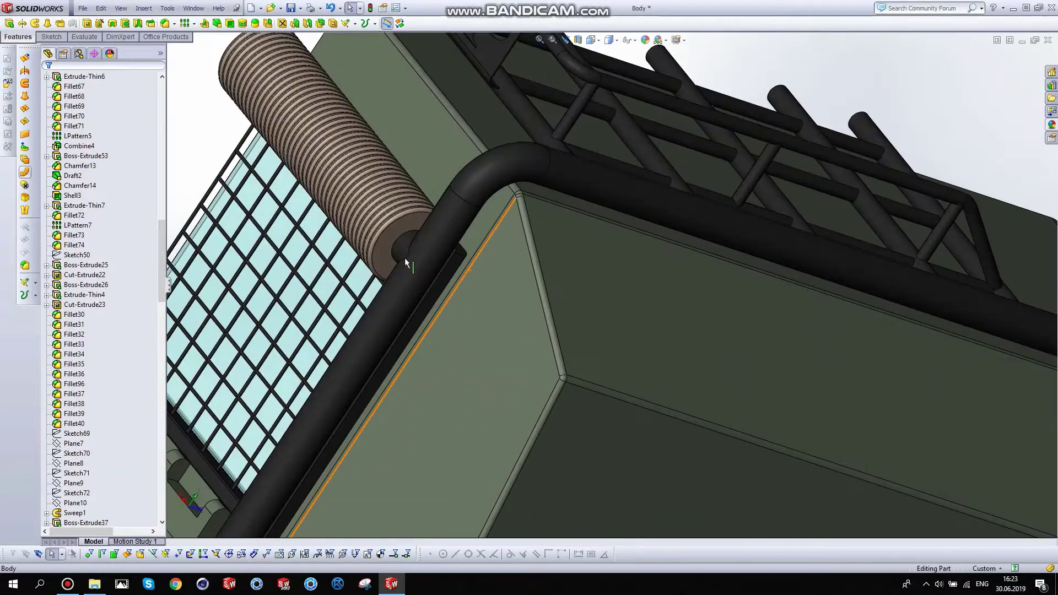
scroll(404, 257, "down", 2)
left_click(398, 248)
scroll(401, 287, "down", 2)
scroll(401, 286, "up", 5)
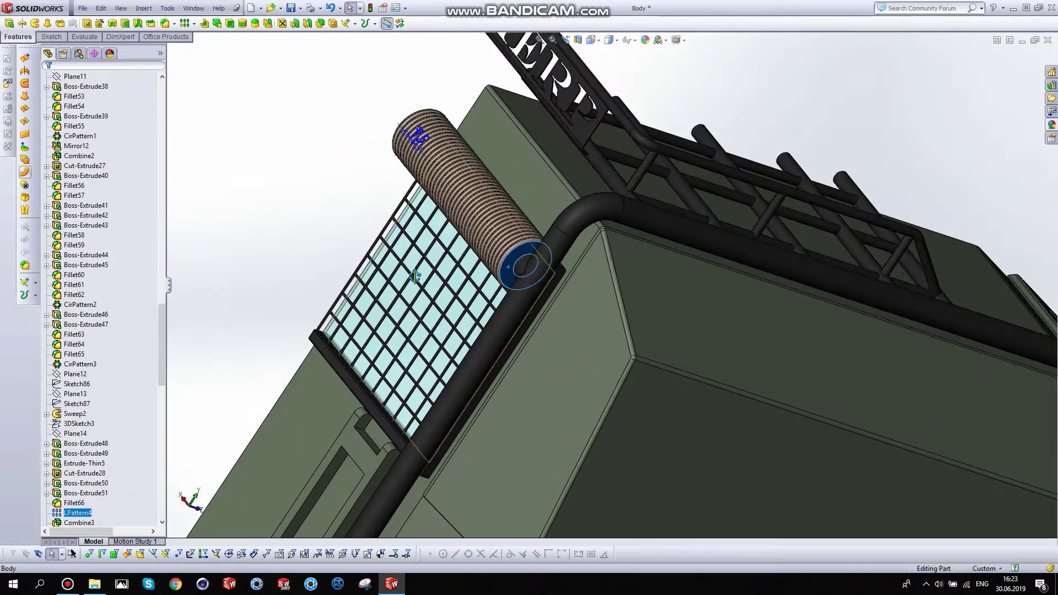
mouse_move(401, 287)
middle_mouse_down()
mouse_move(320, 218)
mouse_move(345, 233)
middle_mouse_up()
left_click(319, 217)
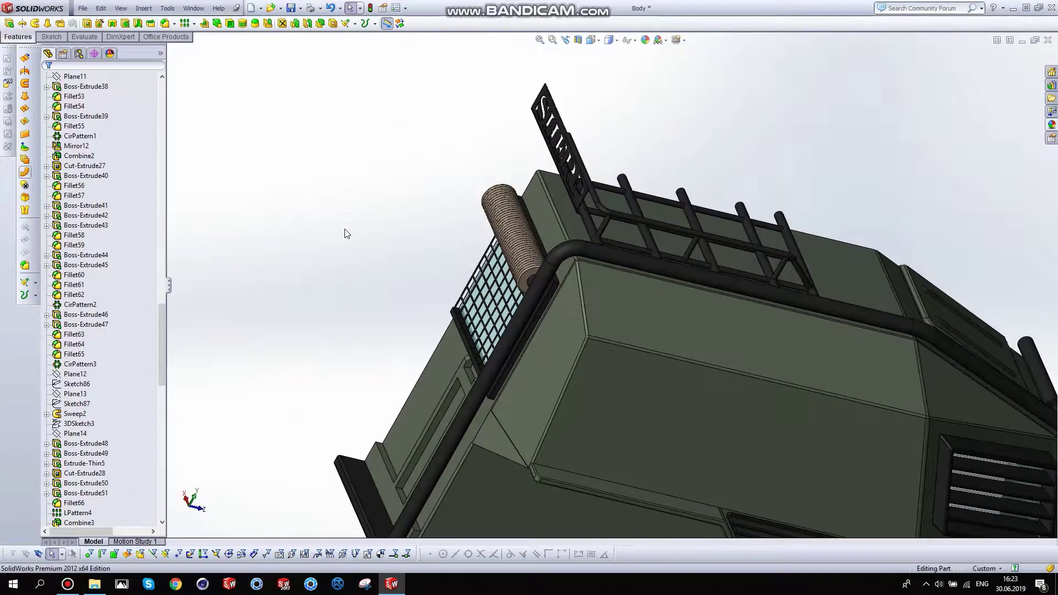
scroll(496, 330, "up", 3)
mouse_move(496, 331)
middle_mouse_down()
mouse_move(721, 407)
mouse_move(885, 418)
mouse_move(726, 439)
middle_mouse_up()
scroll(885, 417, "down", 5)
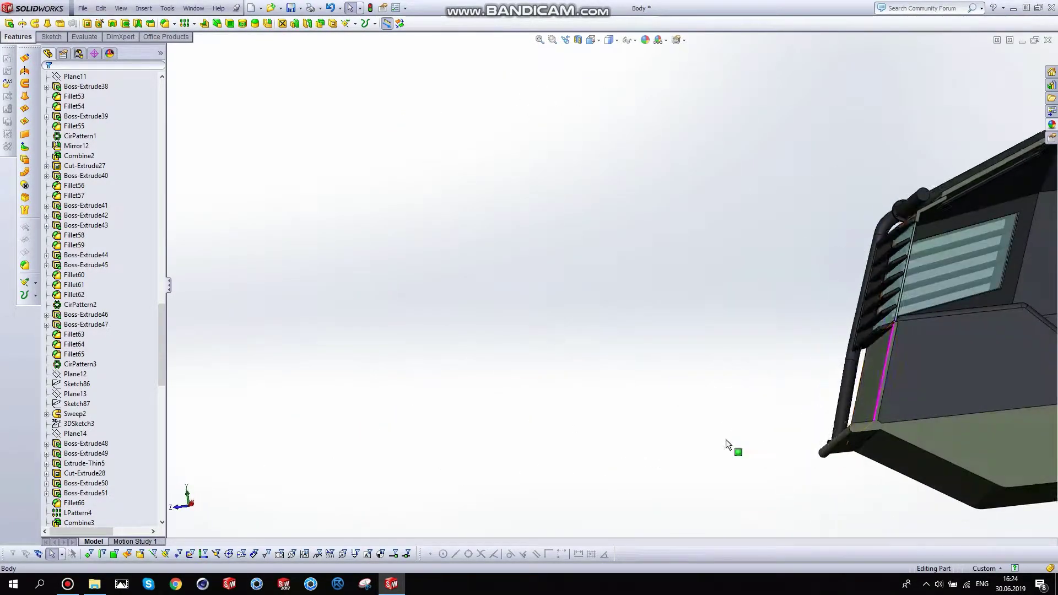
scroll(896, 246, "down", 3)
scroll(789, 292, "down", 2)
middle_click_drag(755, 303, 696, 354)
scroll(608, 370, "down", 3)
scroll(597, 382, "down", 2)
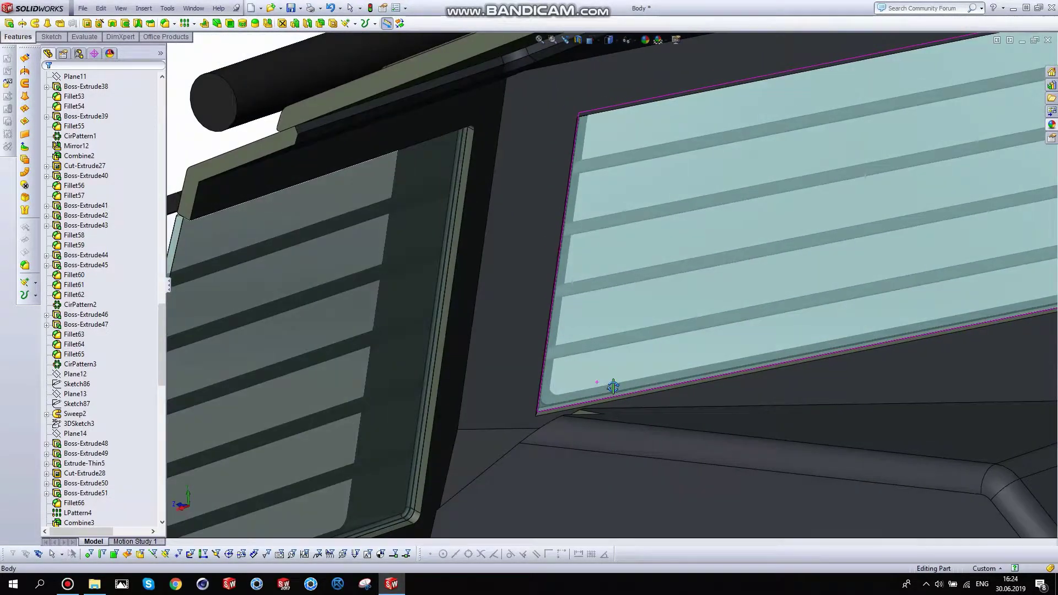
scroll(610, 389, "up", 2)
scroll(606, 383, "up", 3)
scroll(693, 376, "up", 3)
scroll(687, 374, "up", 2)
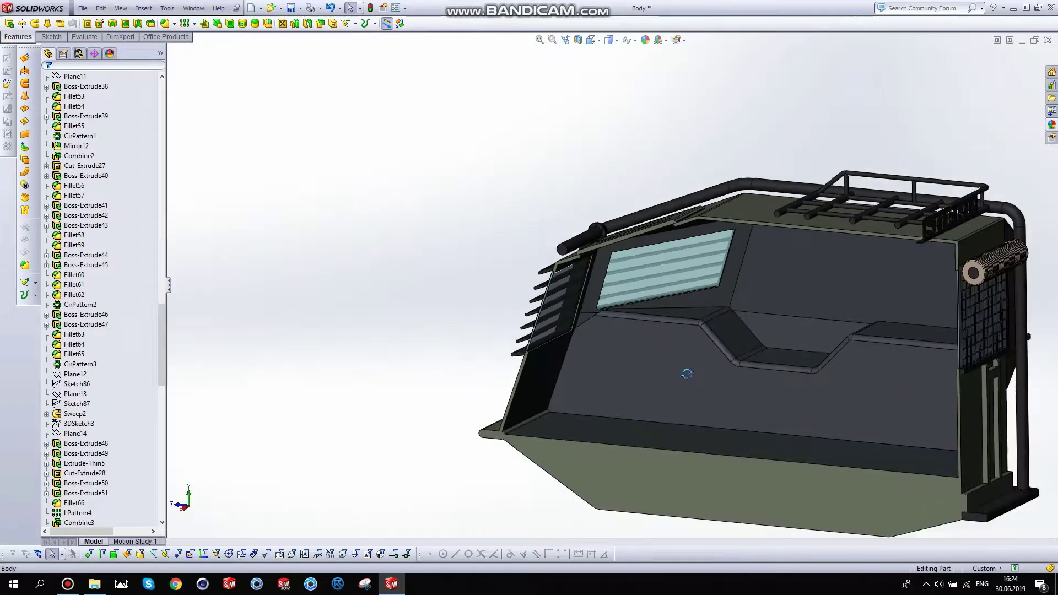
mouse_move(687, 374)
middle_mouse_down()
mouse_move(463, 366)
mouse_move(439, 305)
middle_mouse_up()
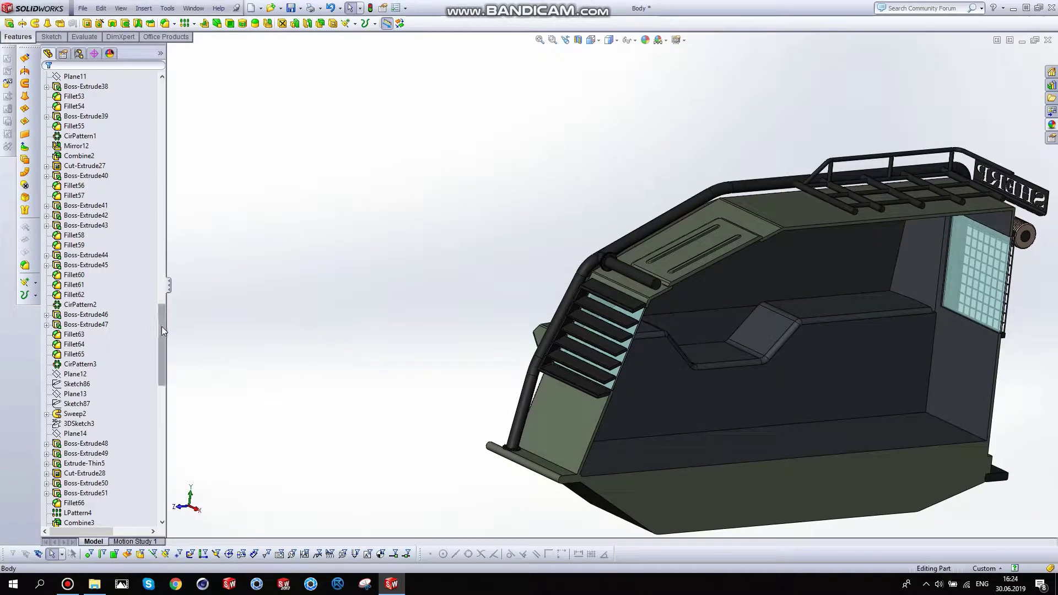
left_click_drag(162, 331, 163, 474)
left_click(72, 513)
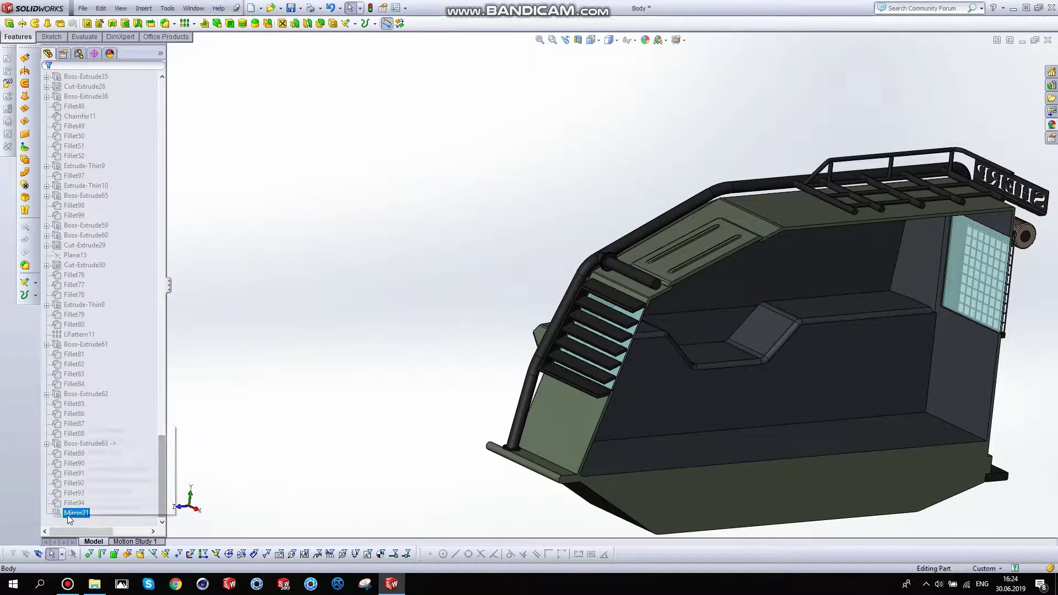
Use a Mirror21 context-menu option, then expand the Solid Bodies(33) folder
right_click(70, 518)
left_click(99, 457)
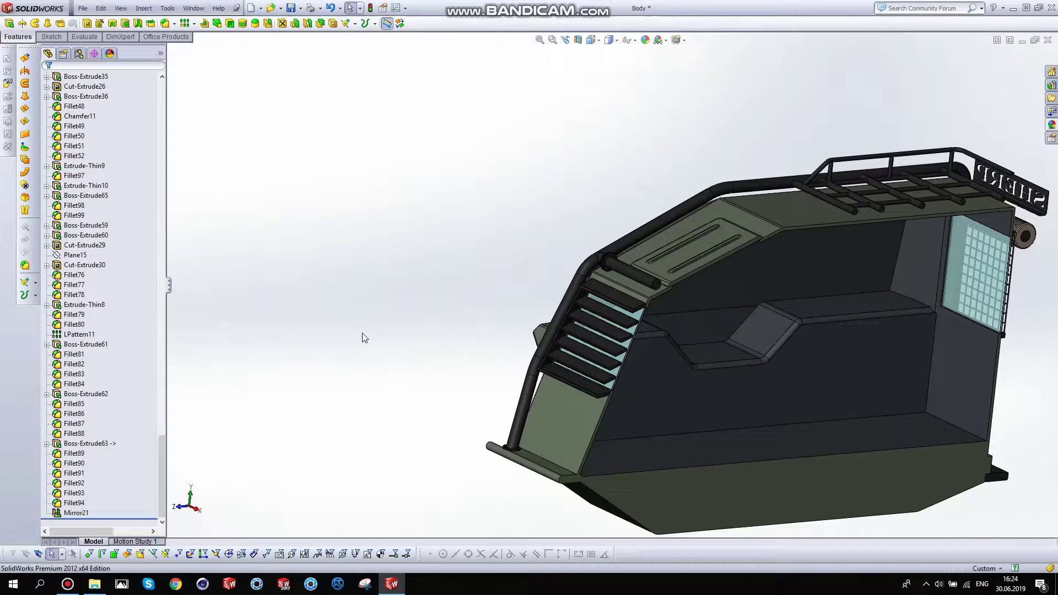
scroll(359, 334, "up", 5)
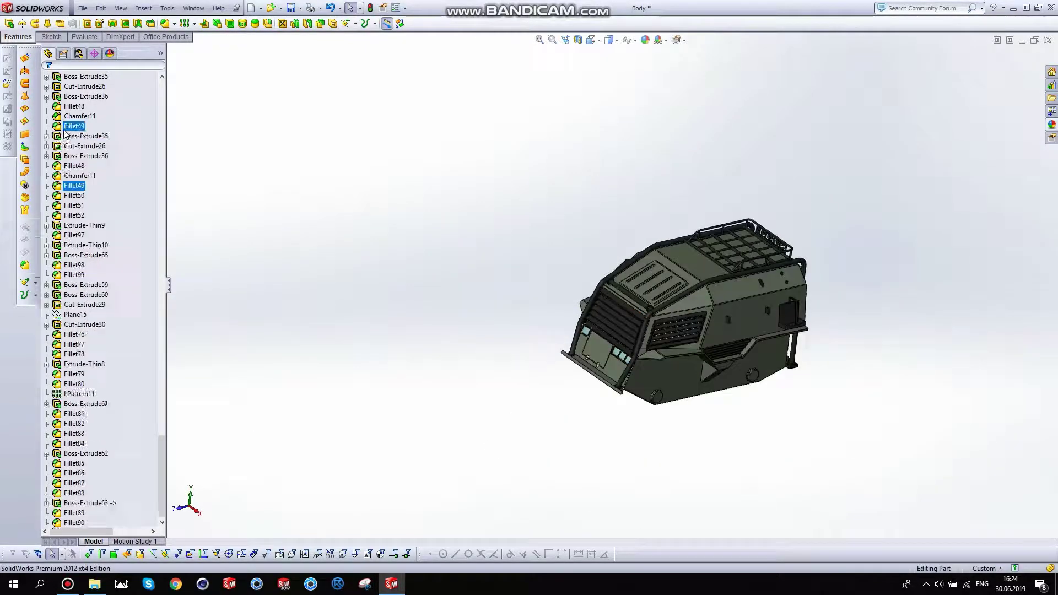
scroll(65, 133, "up", 5)
scroll(62, 129, "up", 5)
scroll(58, 125, "up", 5)
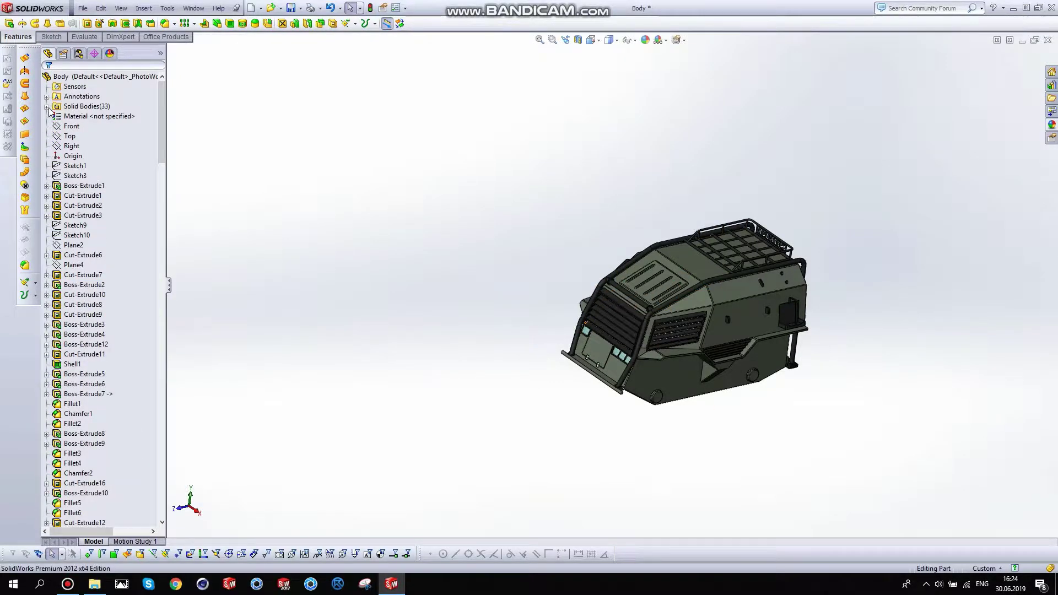
left_click(47, 107)
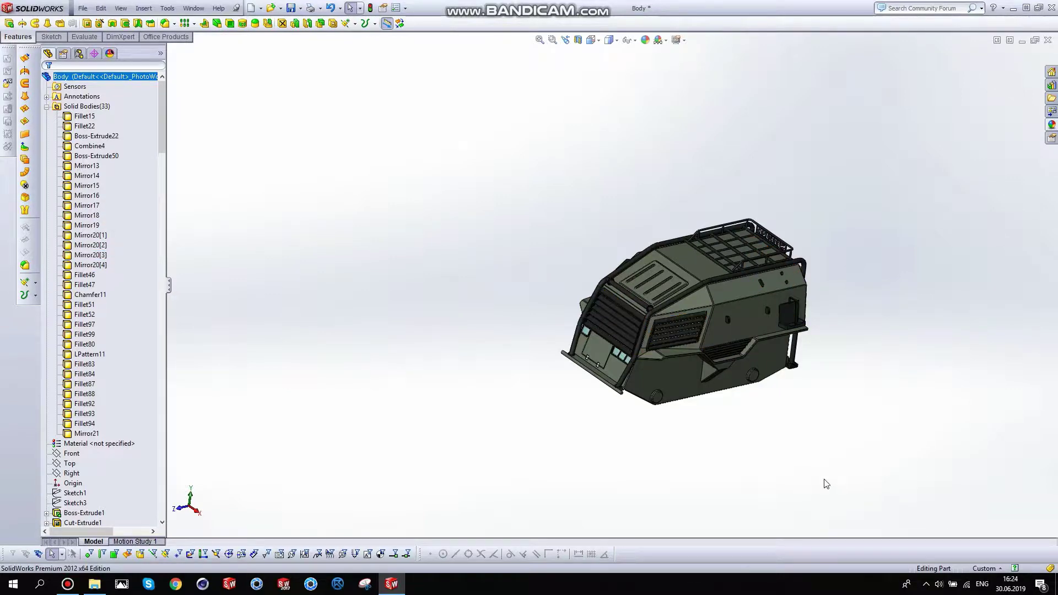
Orbit the cab to a three-quarter angle, then close the Body window at the save prompt
scroll(789, 394, "down", 2)
scroll(772, 383, "down", 2)
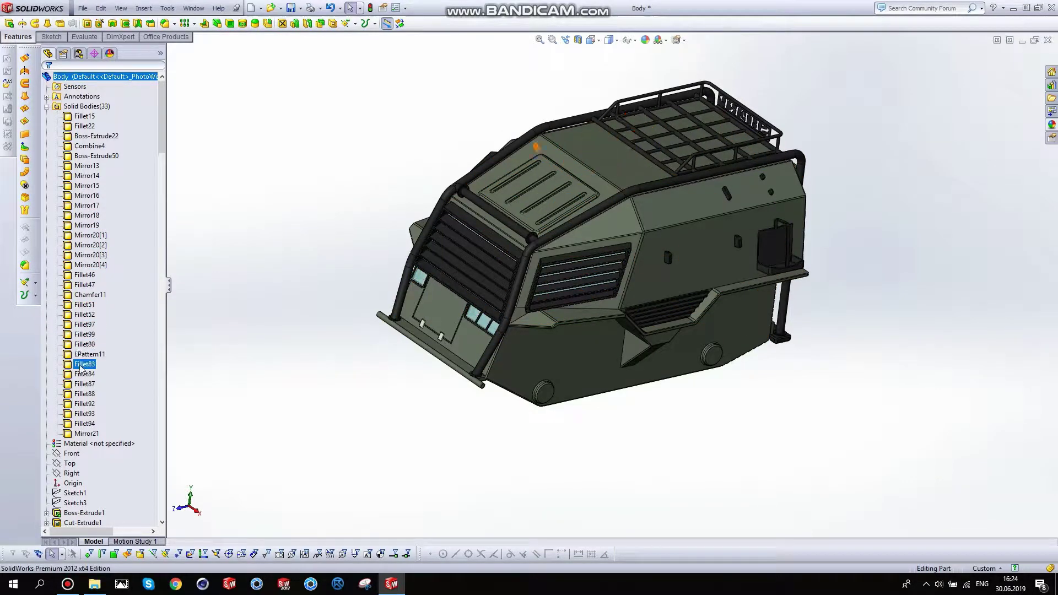
middle_click_drag(610, 402, 870, 297)
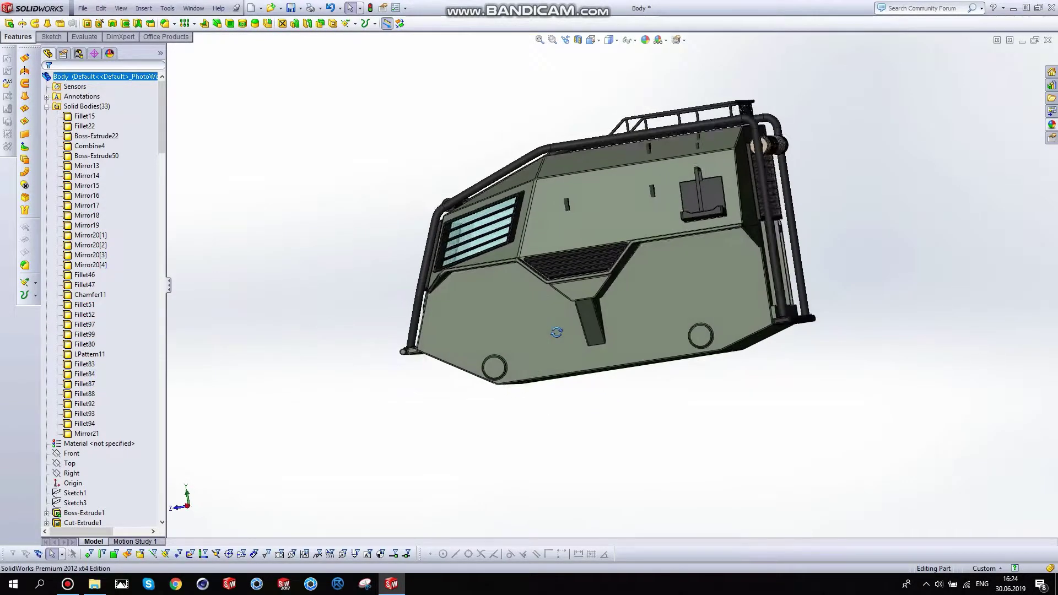
left_click(1048, 40)
left_click(554, 293)
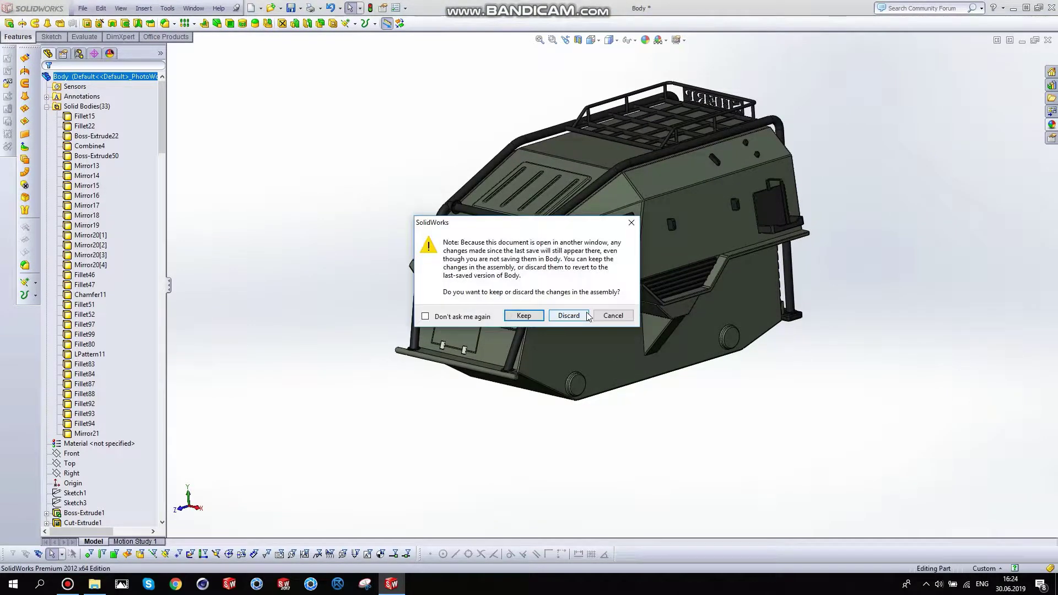
Discard the Body changes, dismiss the GdtAnalysisSupport.dll error, and select a wheel
left_click(579, 320)
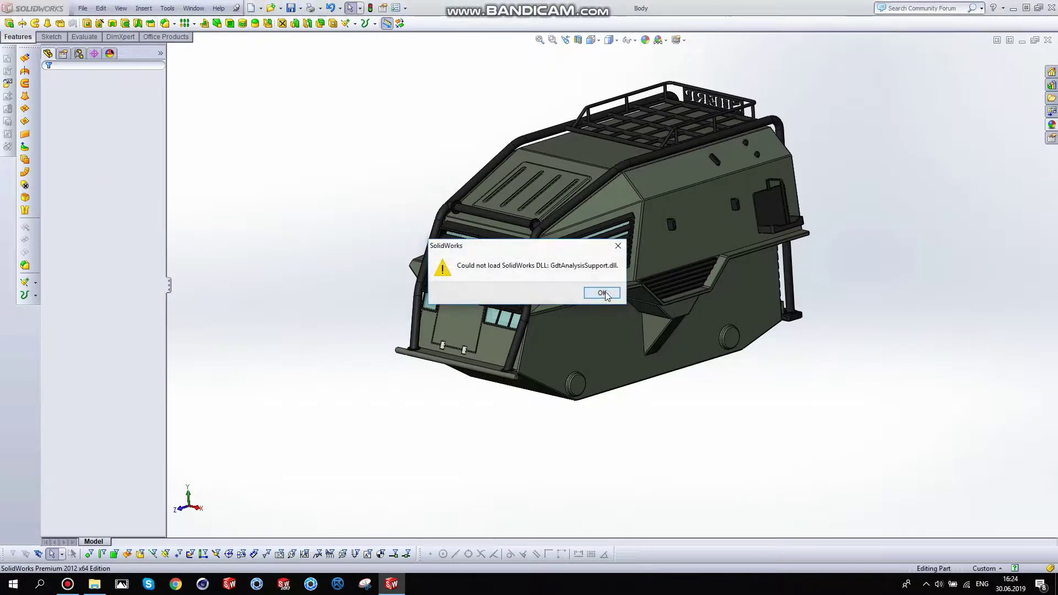
left_click(602, 292)
left_click(79, 166)
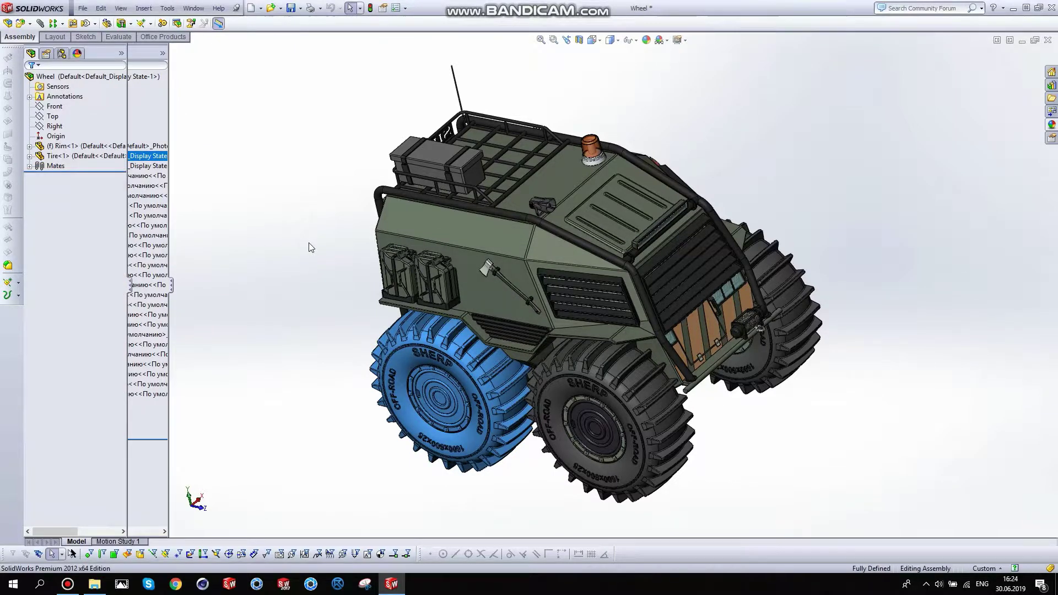
Orbit the Wheel sub-assembly, select Rim<1> and Tire<1>, and open the Tire part
mouse_move(547, 376)
middle_mouse_down()
mouse_move(583, 381)
mouse_move(382, 308)
middle_mouse_up()
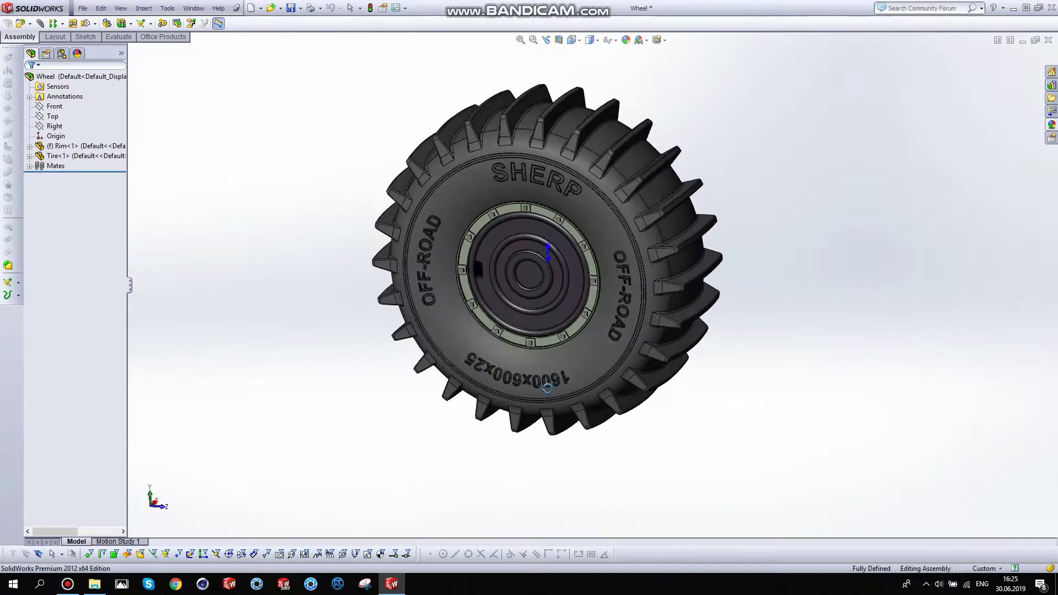
middle_click_drag(402, 243, 352, 232)
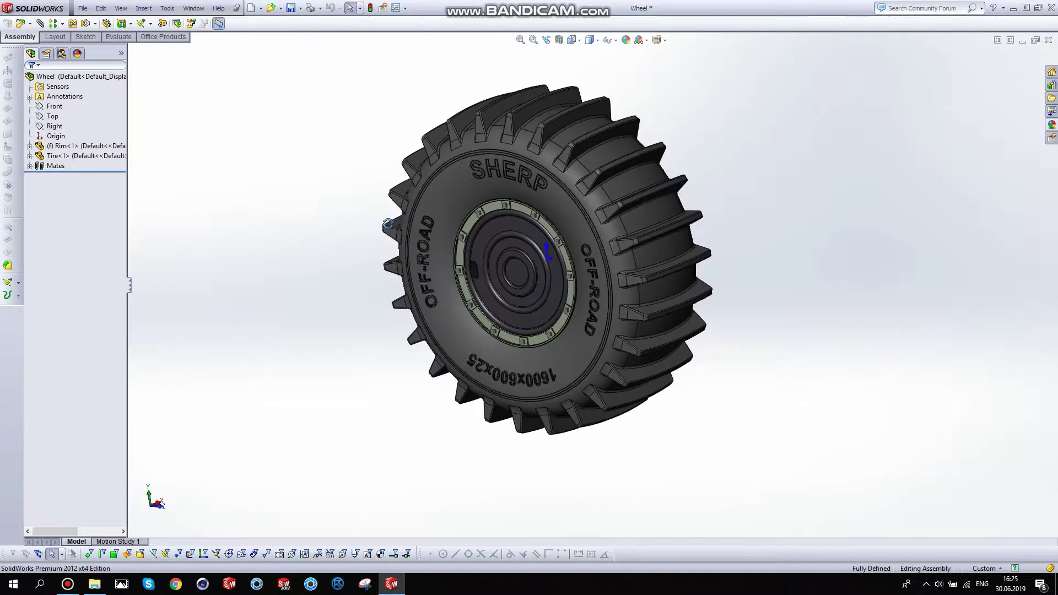
left_click(89, 147)
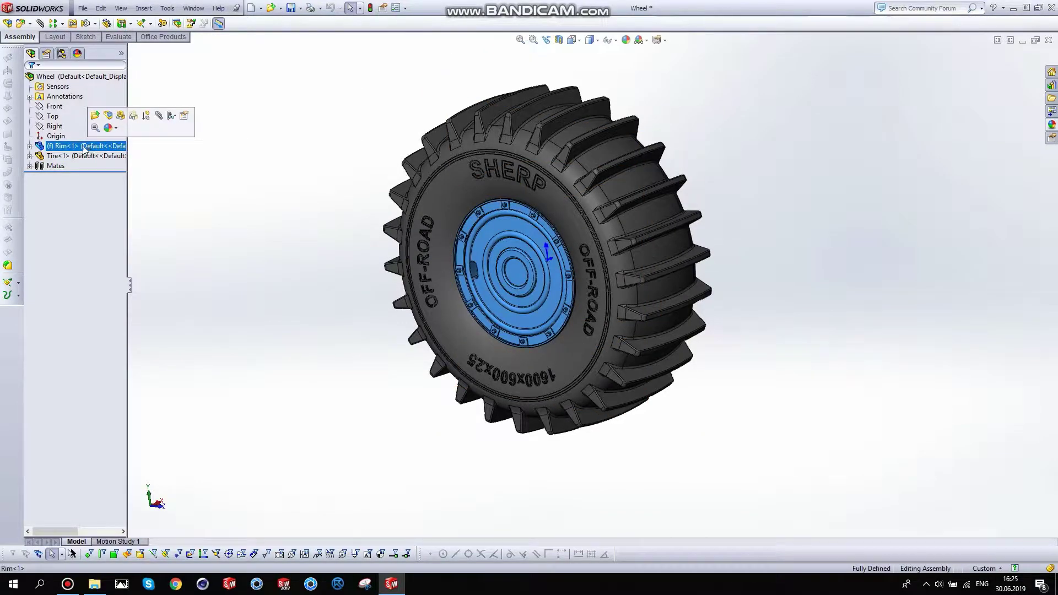
left_click(70, 158, "ctrl")
left_click(70, 158)
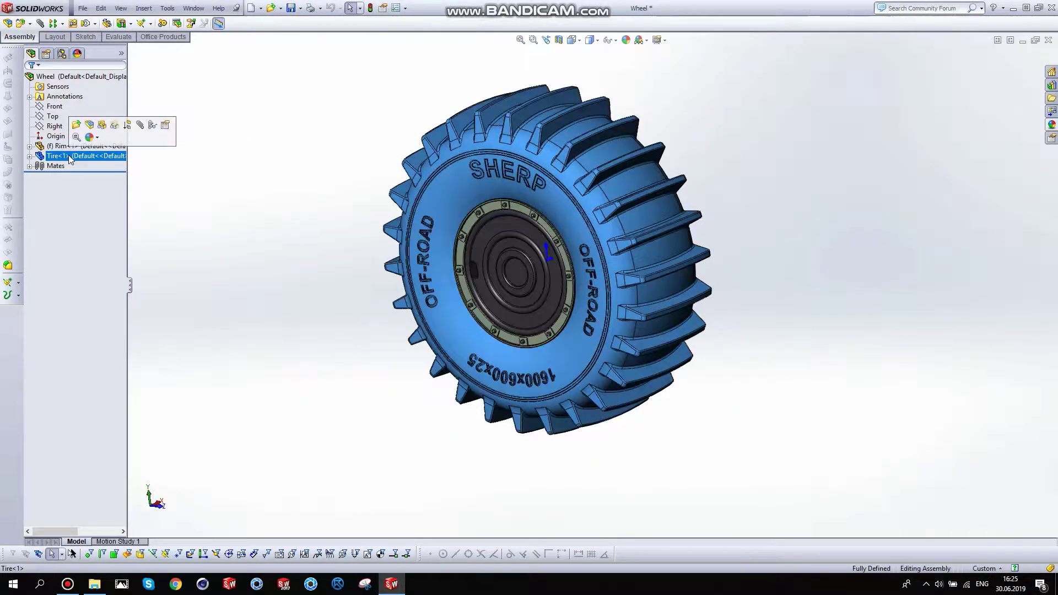
left_click(76, 126)
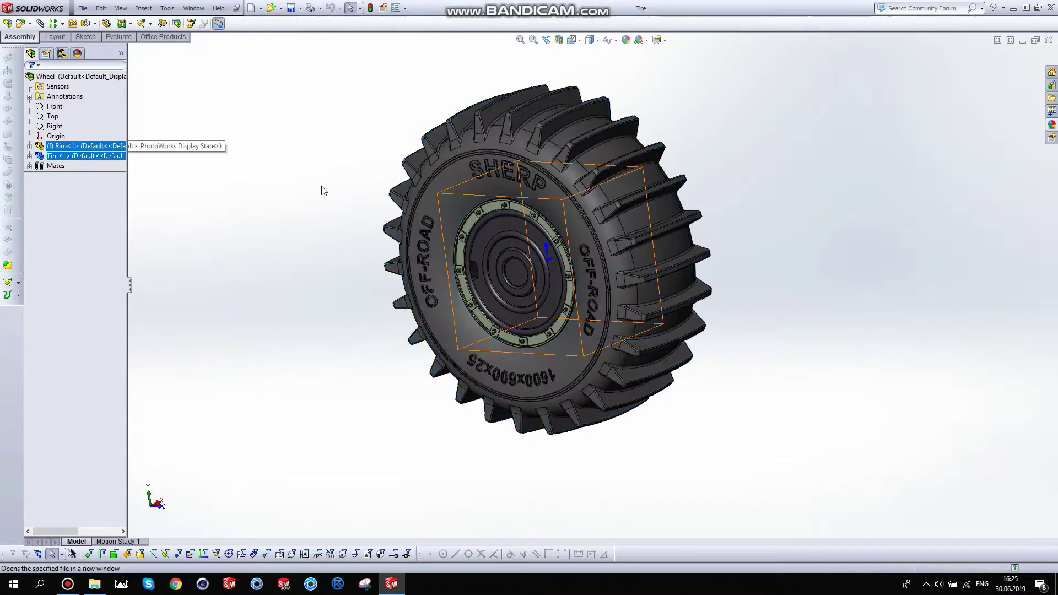
Orbit the Tire part to inspect its tread, then switch back to the Wheel assembly
mouse_move(472, 255)
middle_mouse_down()
mouse_move(496, 289)
mouse_move(358, 290)
mouse_move(610, 349)
mouse_move(550, 324)
mouse_move(601, 371)
mouse_move(585, 335)
mouse_move(564, 347)
middle_mouse_up()
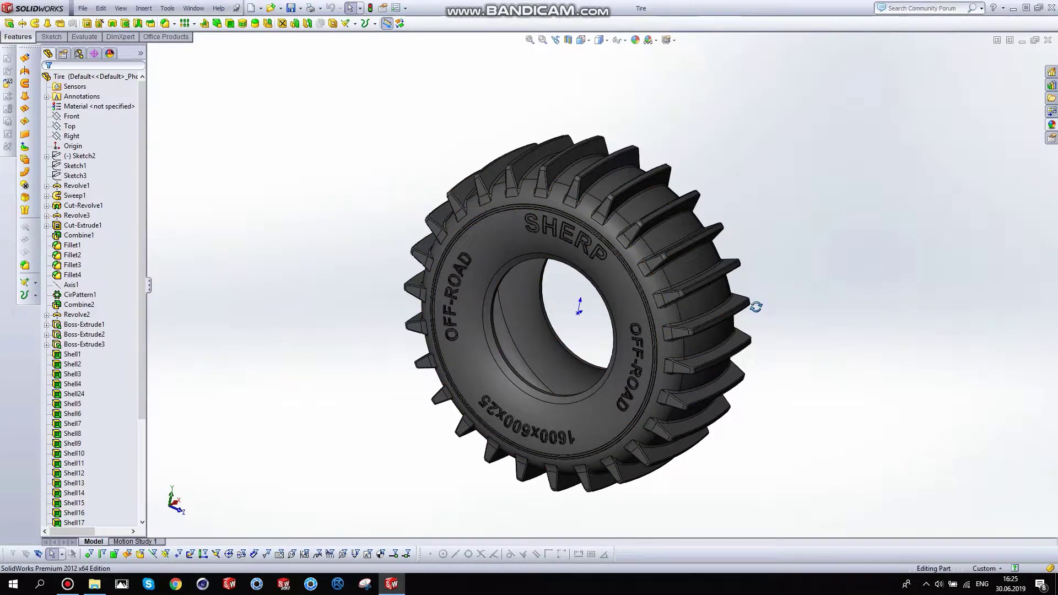
middle_click_drag(756, 307, 727, 292)
key("ctrl+Tab")
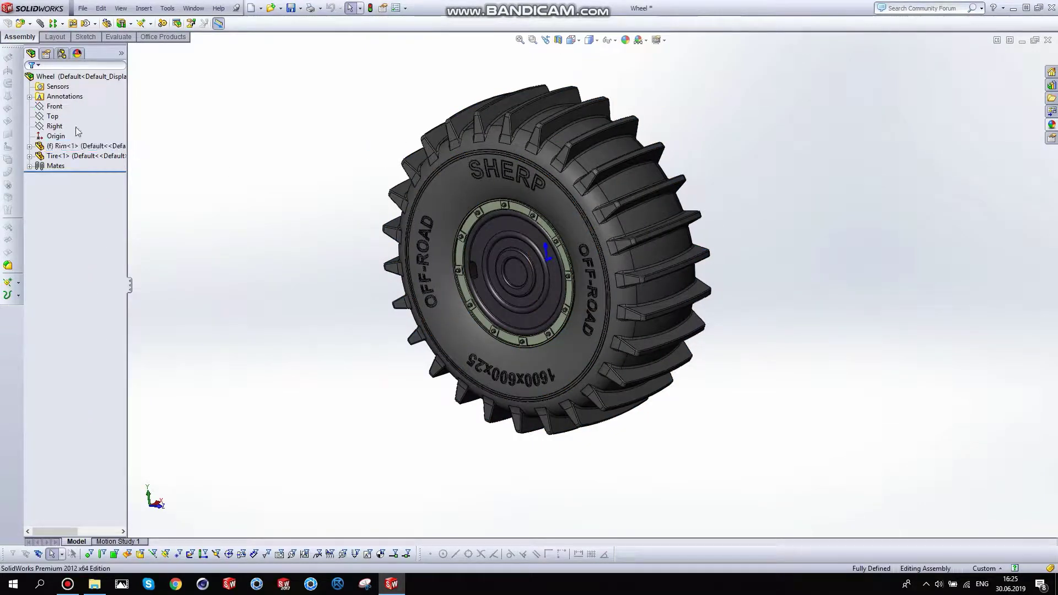
Section the wheel on the Right plane and orbit around the cut rim face
left_click(54, 126)
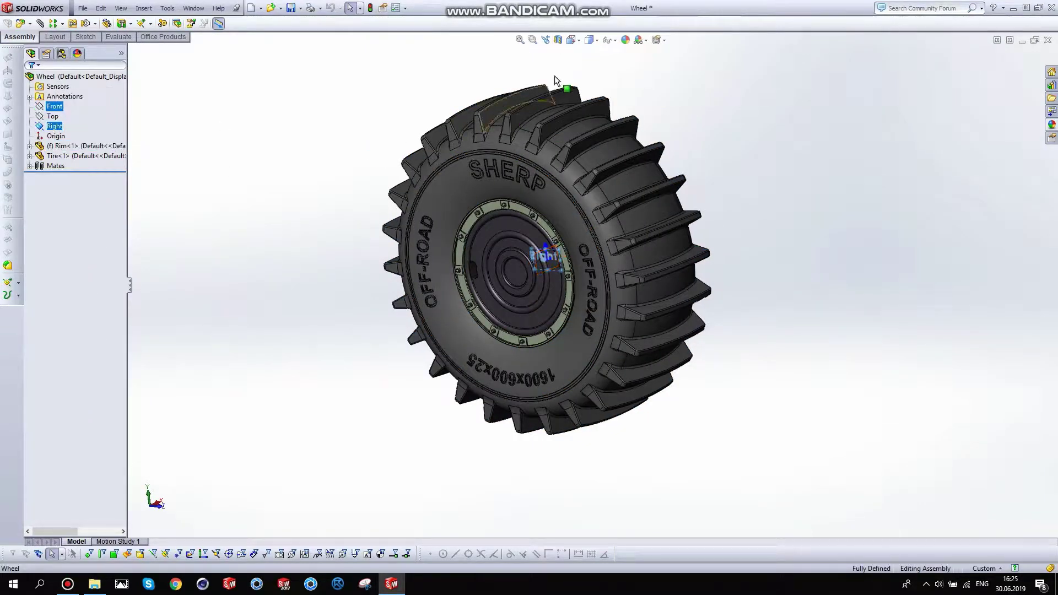
left_click(558, 39)
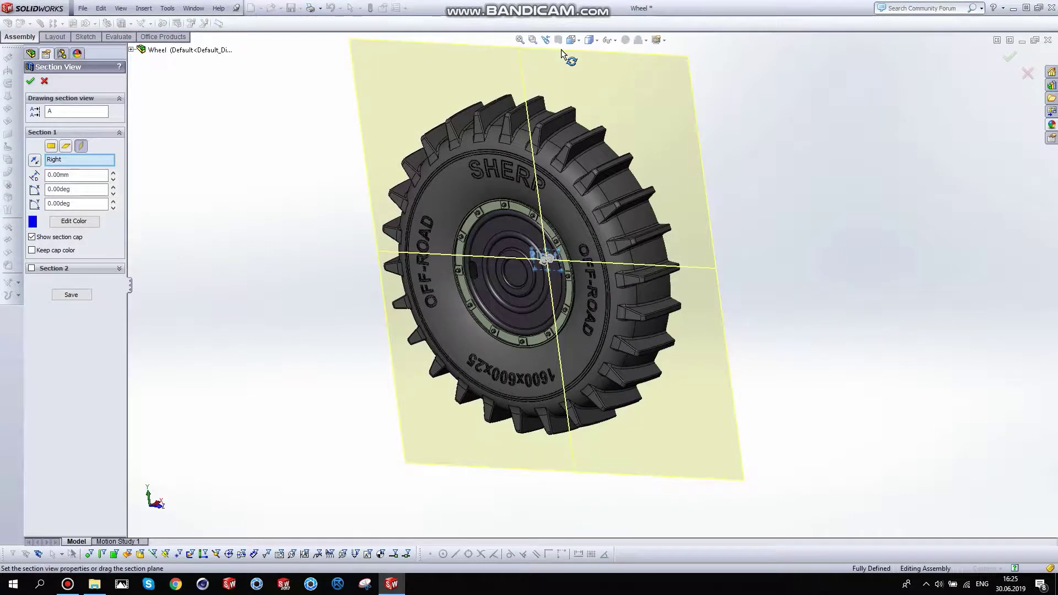
left_click(30, 82)
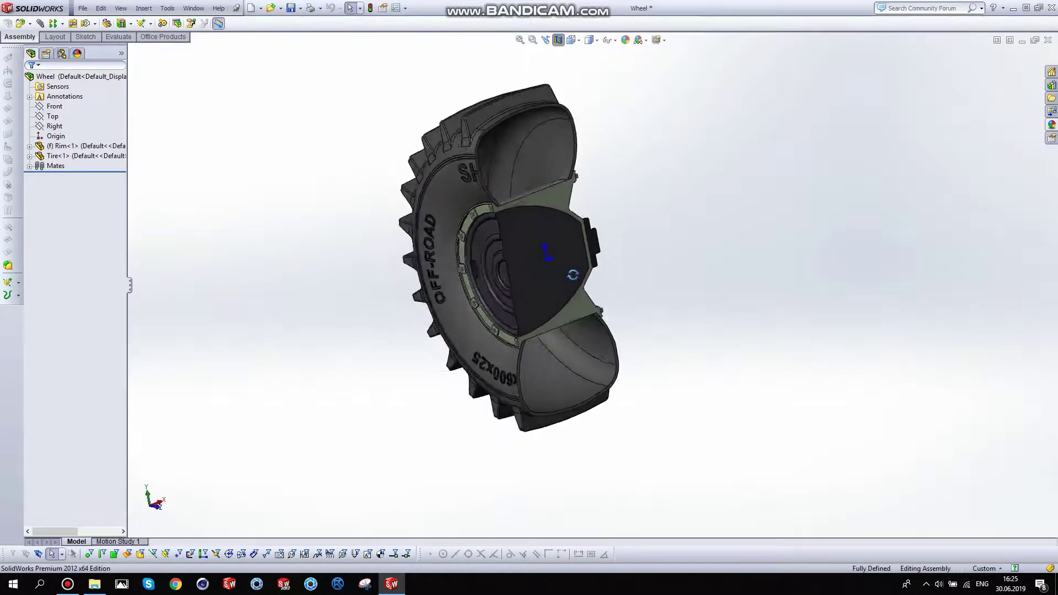
scroll(592, 237, "down", 3)
scroll(568, 199, "down", 5)
mouse_move(566, 195)
middle_mouse_down()
mouse_move(506, 182)
mouse_move(468, 252)
mouse_move(498, 293)
mouse_move(484, 285)
mouse_move(548, 300)
mouse_move(628, 260)
mouse_move(687, 292)
middle_mouse_up()
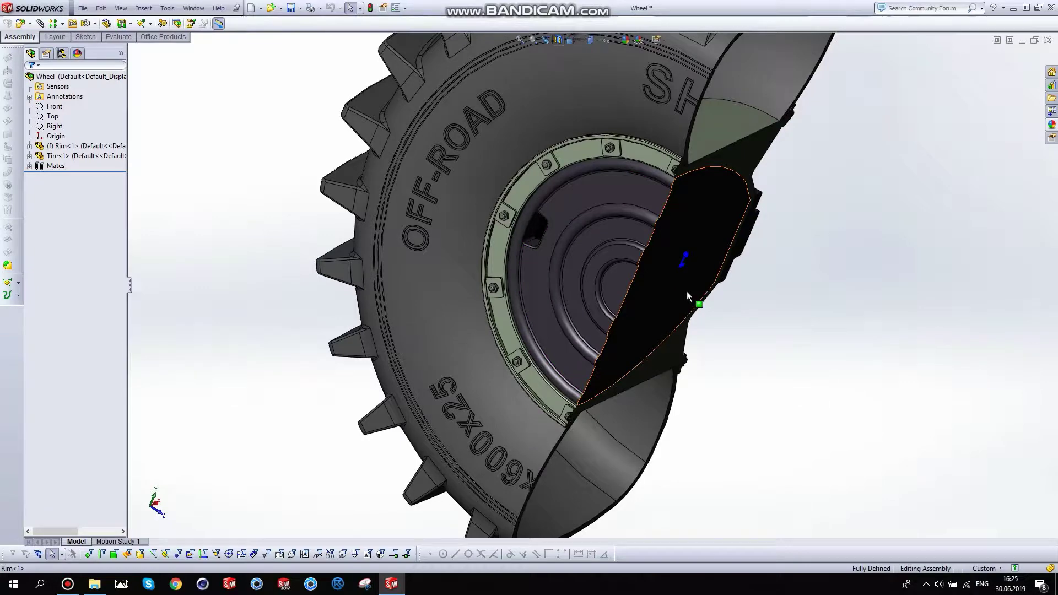
scroll(687, 292, "up", 1)
scroll(675, 289, "up", 2)
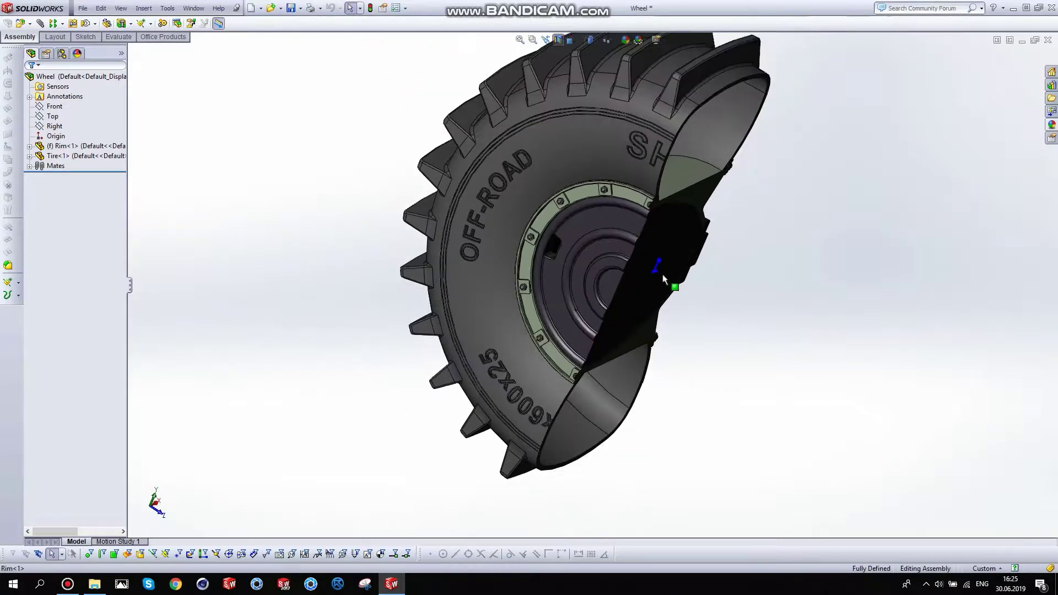
middle_click_drag(673, 288, 669, 252)
Zoom and orbit the sectioned wheel to view the cut tire face
scroll(669, 253, "down", 5)
scroll(679, 237, "up", 3)
middle_click_drag(619, 213, 560, 272)
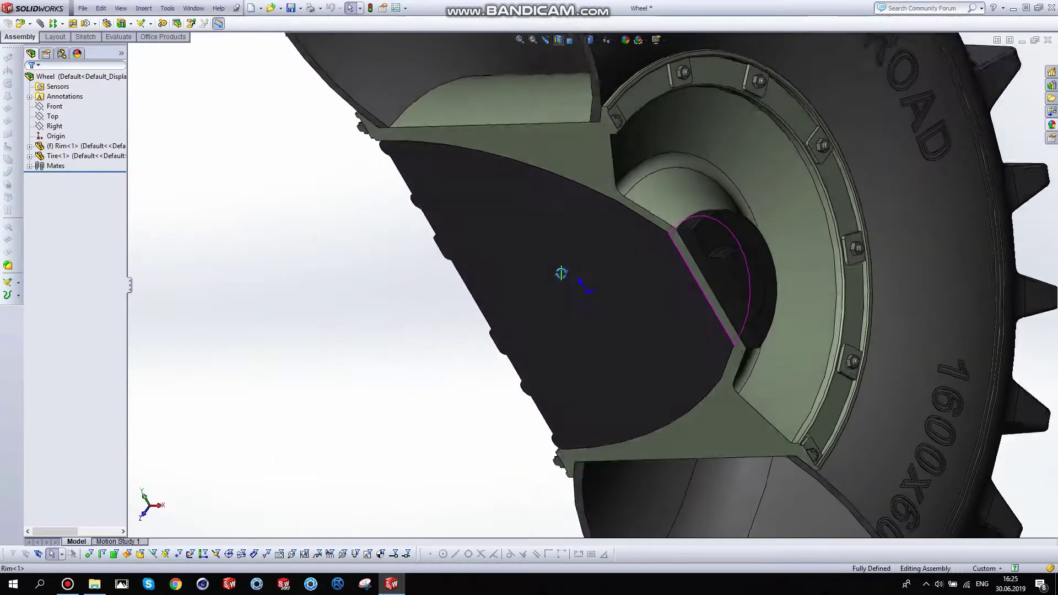
scroll(604, 236, "down", 4)
mouse_move(604, 236)
middle_mouse_down()
mouse_move(624, 198)
mouse_move(643, 230)
mouse_move(732, 221)
mouse_move(766, 180)
middle_mouse_up()
scroll(642, 229, "up", 4)
scroll(766, 180, "down", 4)
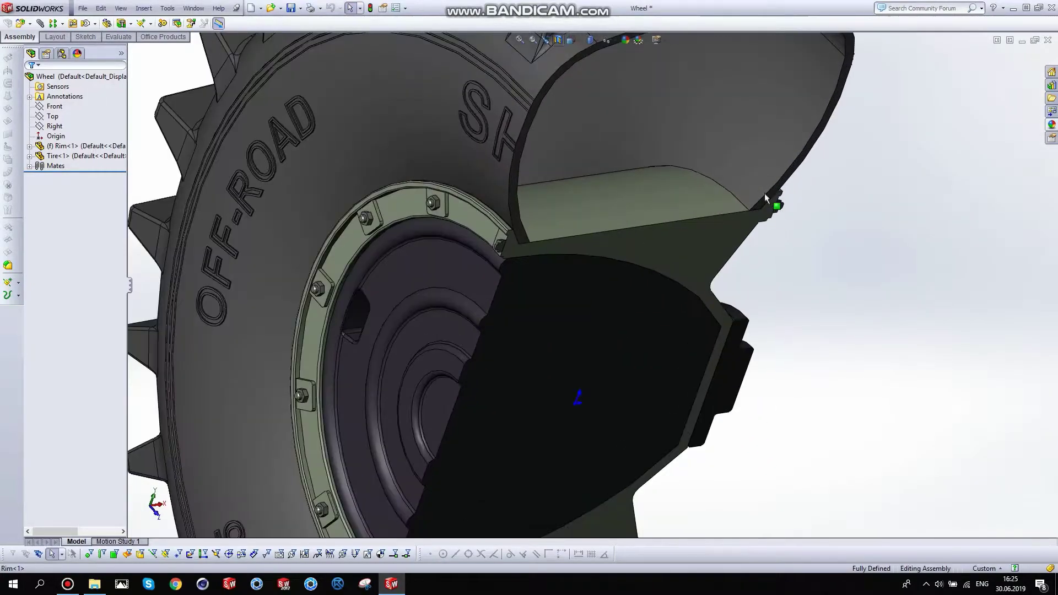
scroll(832, 278, "down", 1)
scroll(733, 302, "up", 4)
mouse_move(733, 303)
middle_mouse_down()
mouse_move(687, 267)
mouse_move(668, 156)
middle_mouse_up()
Turn off the section view, close the Wheel window, and discard its changes
left_click(560, 43)
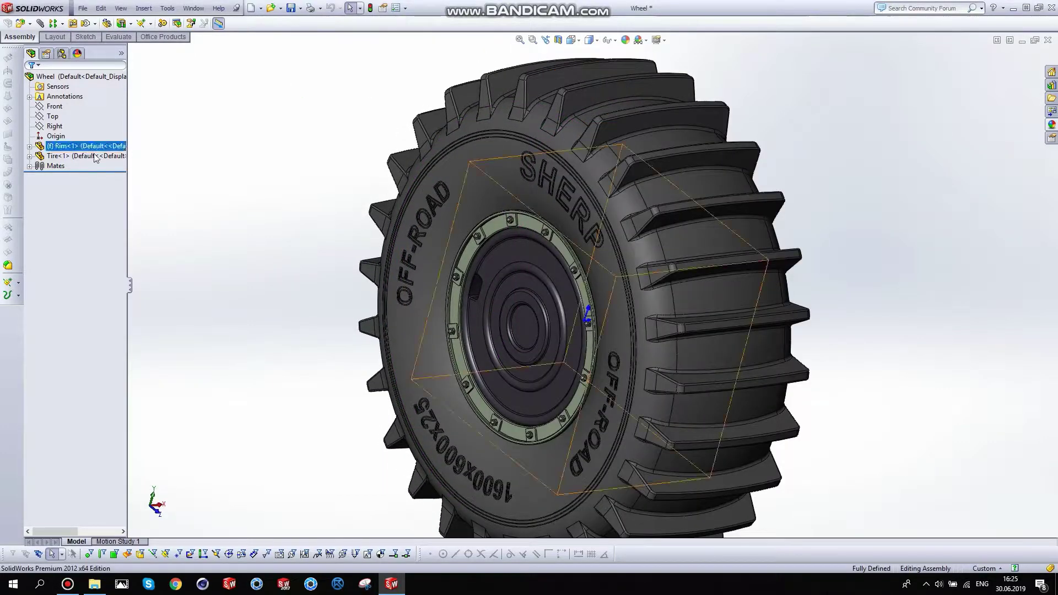
left_click(1046, 41)
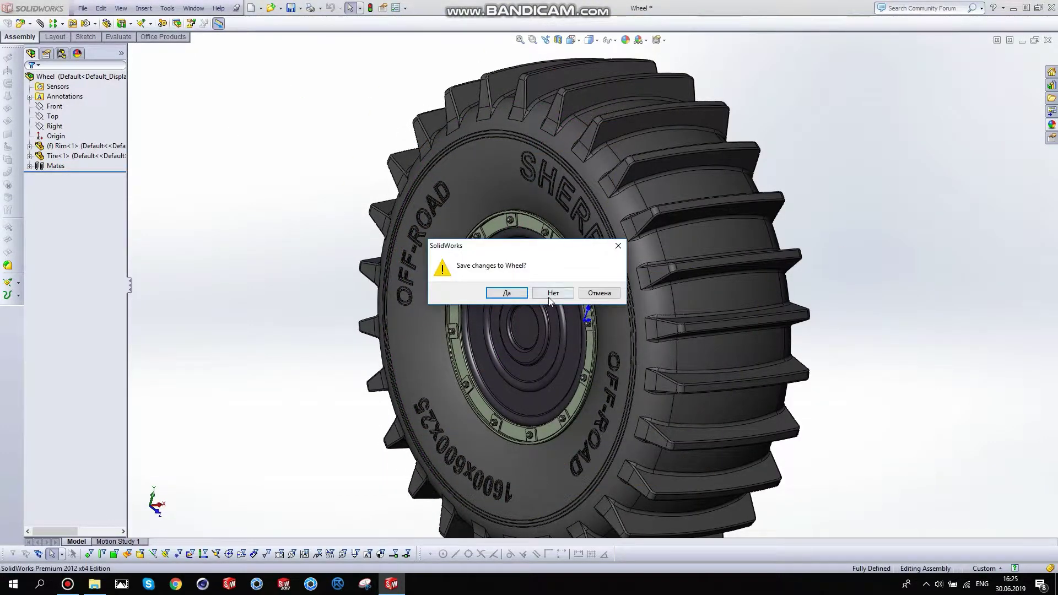
left_click(550, 296)
left_click(567, 317)
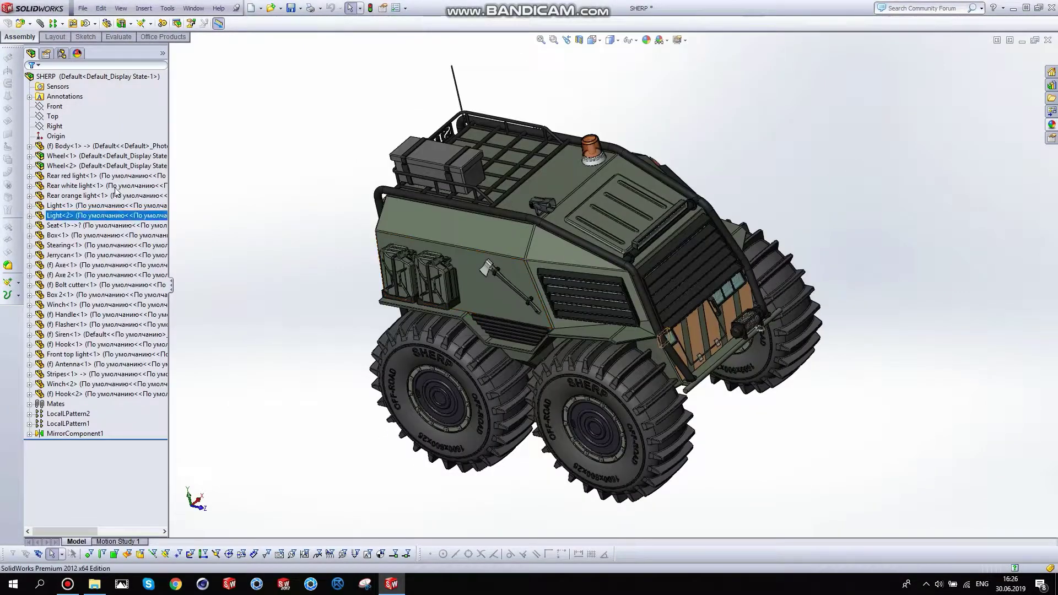
middle_click_drag(366, 300, 554, 325)
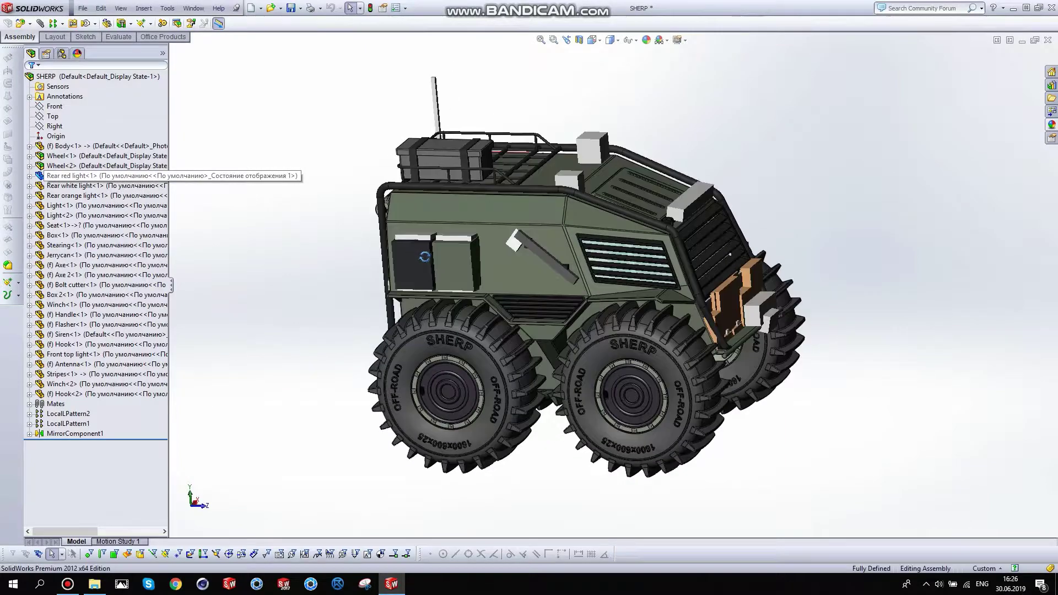
left_click(554, 325)
scroll(554, 325, "down", 5)
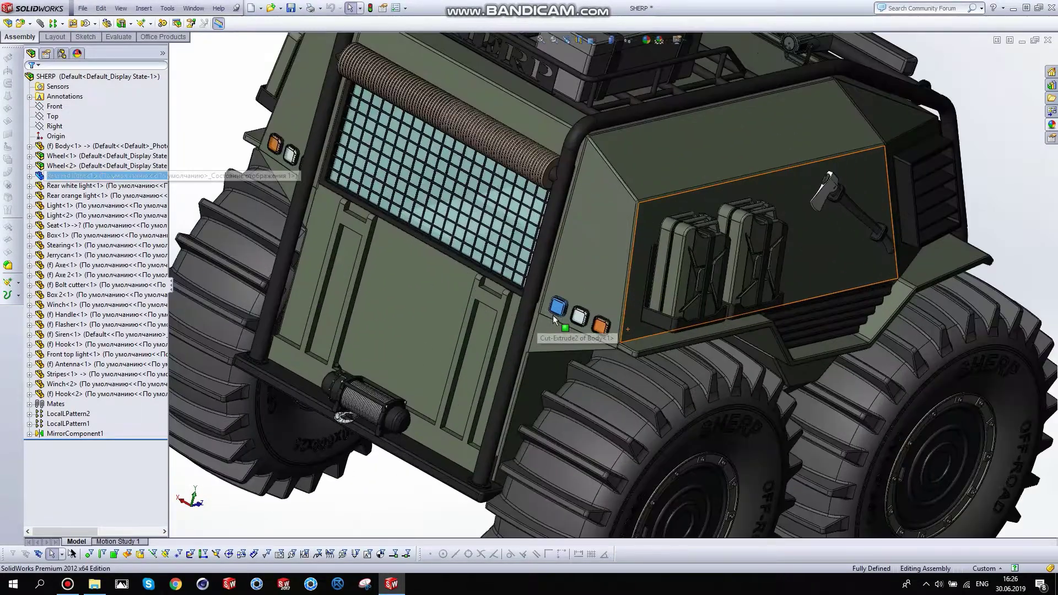
scroll(553, 325, "down", 5)
left_click(85, 196)
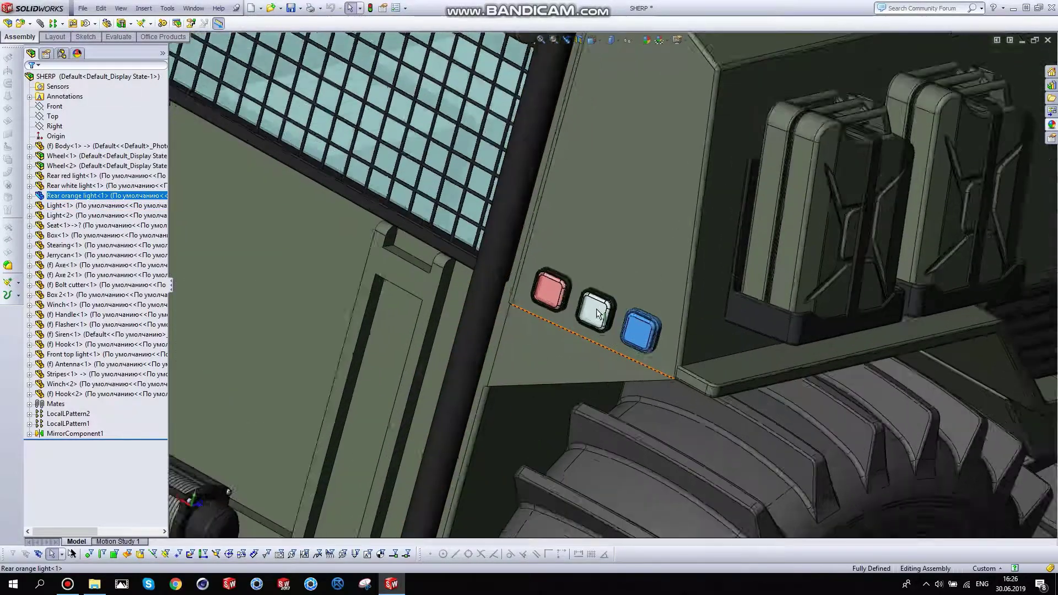
scroll(557, 297, "down", 3)
scroll(532, 283, "down", 3)
scroll(531, 280, "down", 2)
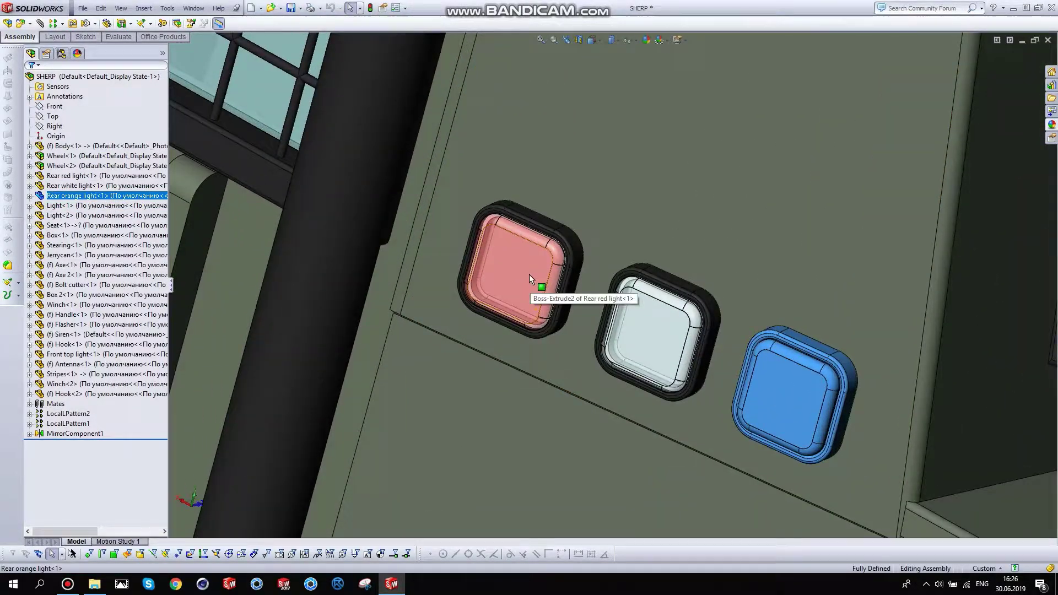
left_click(526, 273)
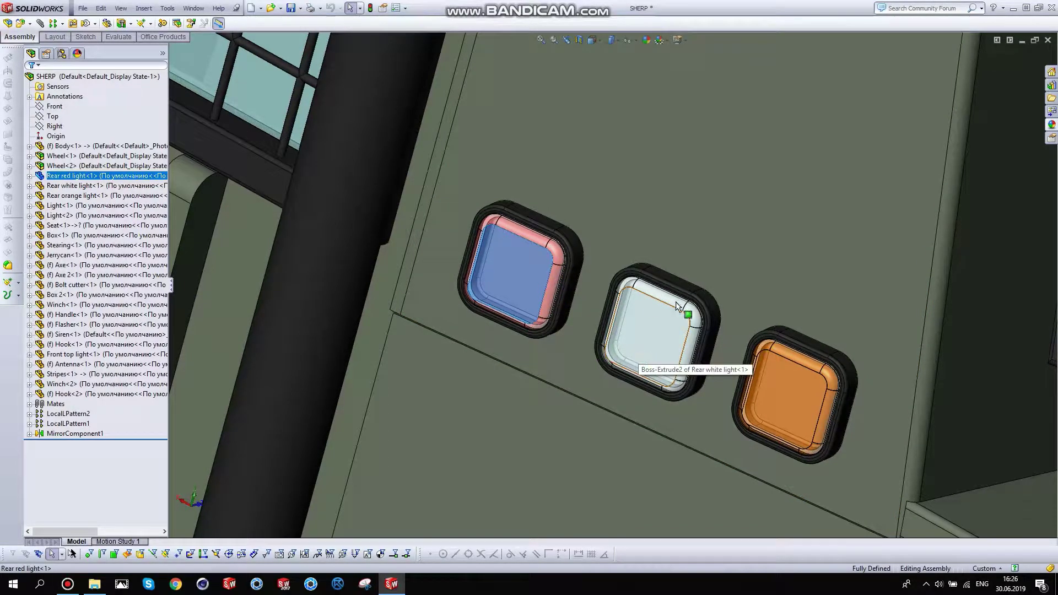
middle_click_drag(641, 335, 637, 349)
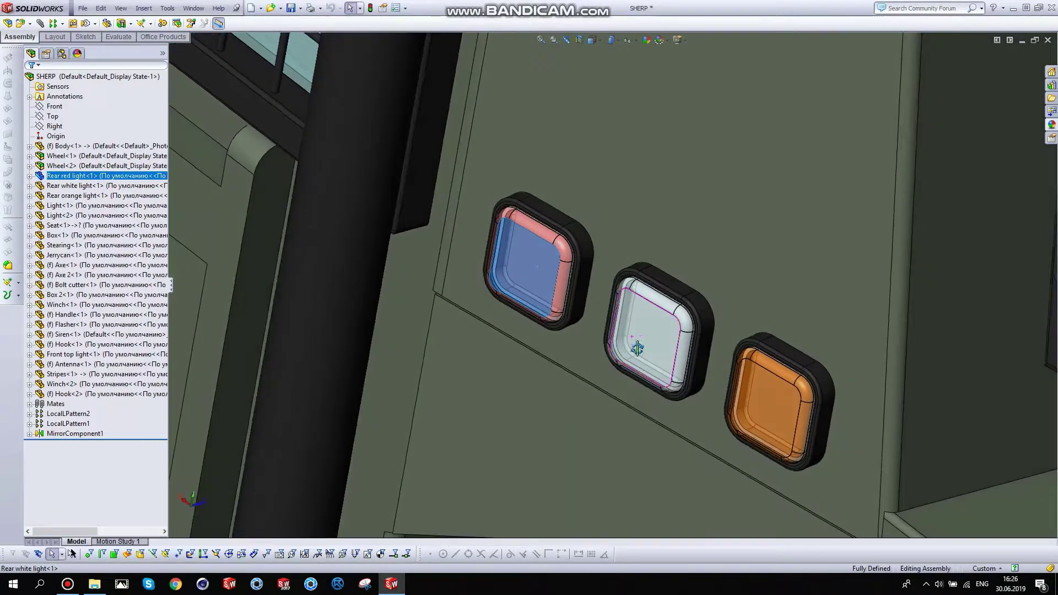
middle_click_drag(580, 315, 549, 282)
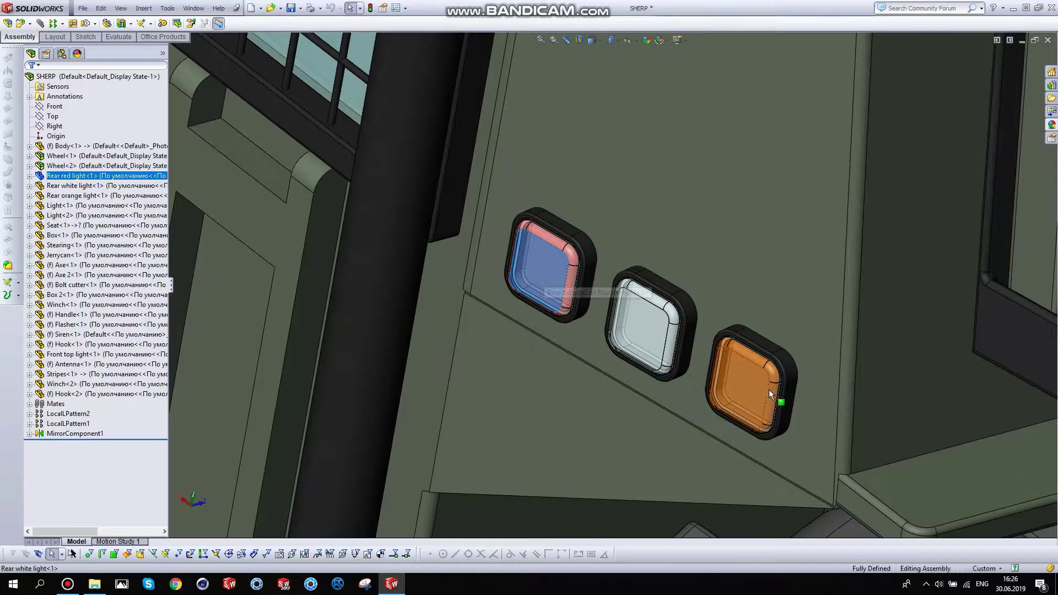
scroll(769, 389, "up", 5)
scroll(765, 389, "up", 2)
middle_click_drag(755, 383, 570, 309)
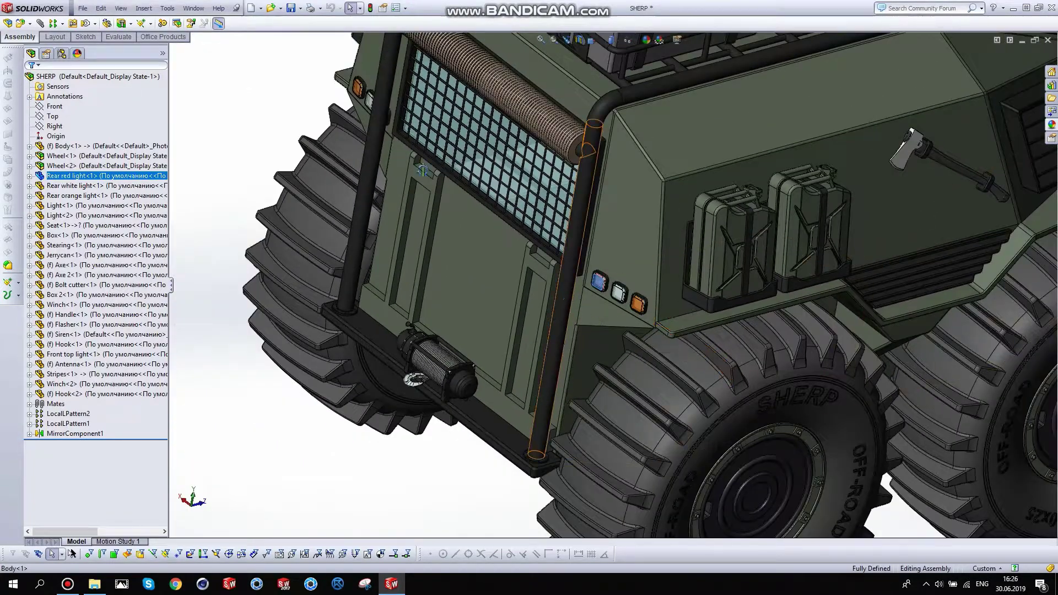
middle_click_drag(422, 171, 319, 88)
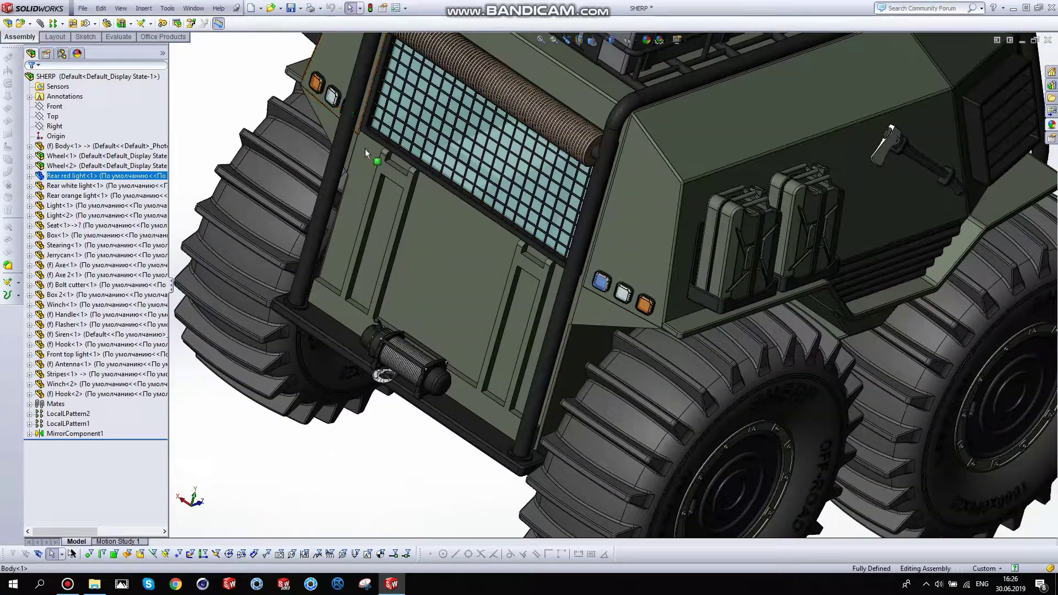
left_click(71, 186)
scroll(387, 302, "up", 3)
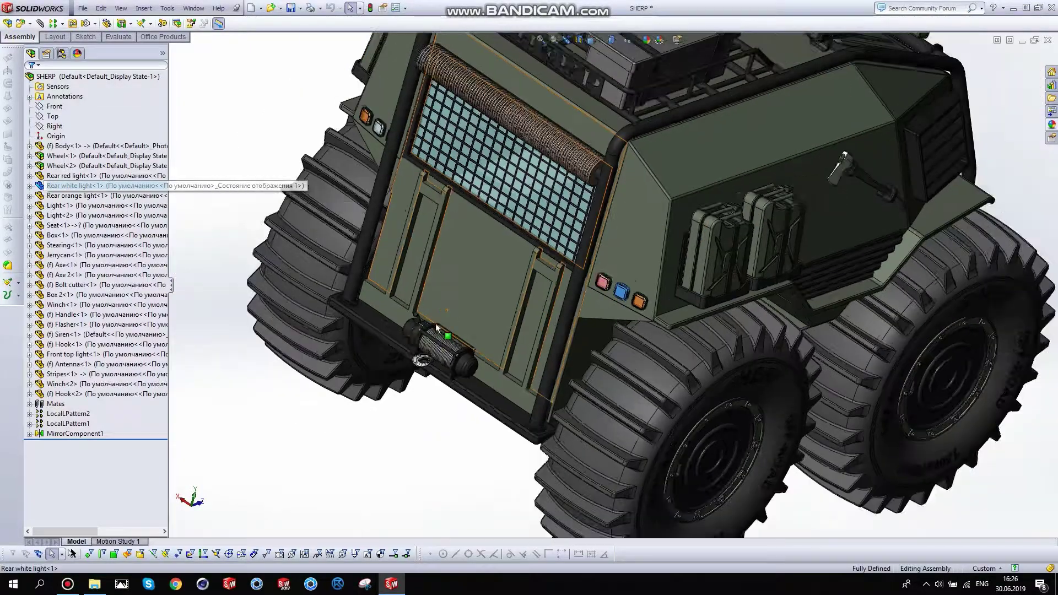
mouse_move(386, 302)
middle_mouse_down()
mouse_move(679, 391)
mouse_move(818, 368)
middle_mouse_up()
middle_click_drag(716, 345, 742, 249)
scroll(743, 249, "down", 5)
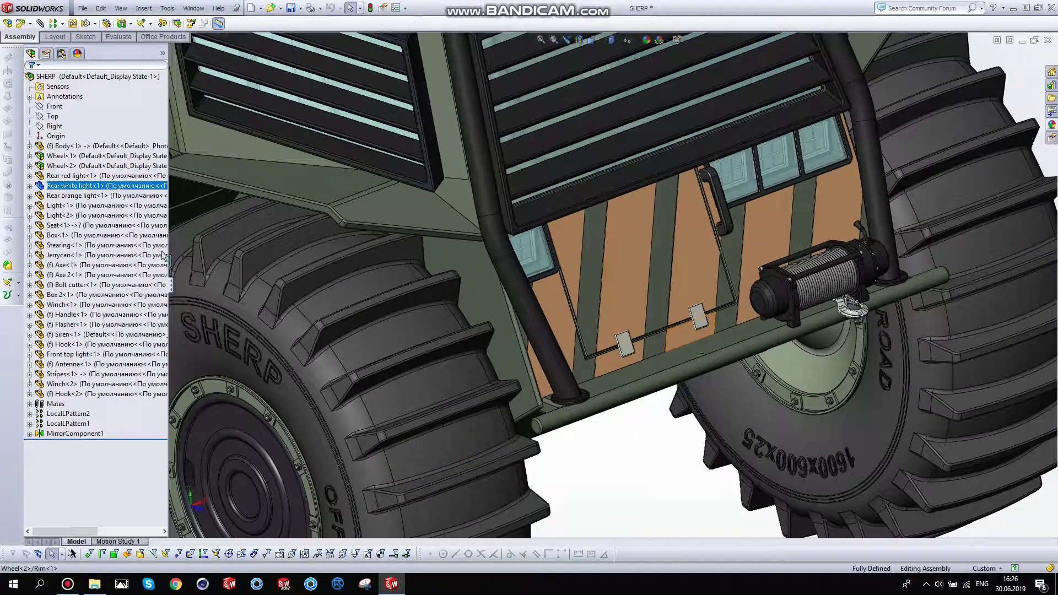
left_click(64, 194)
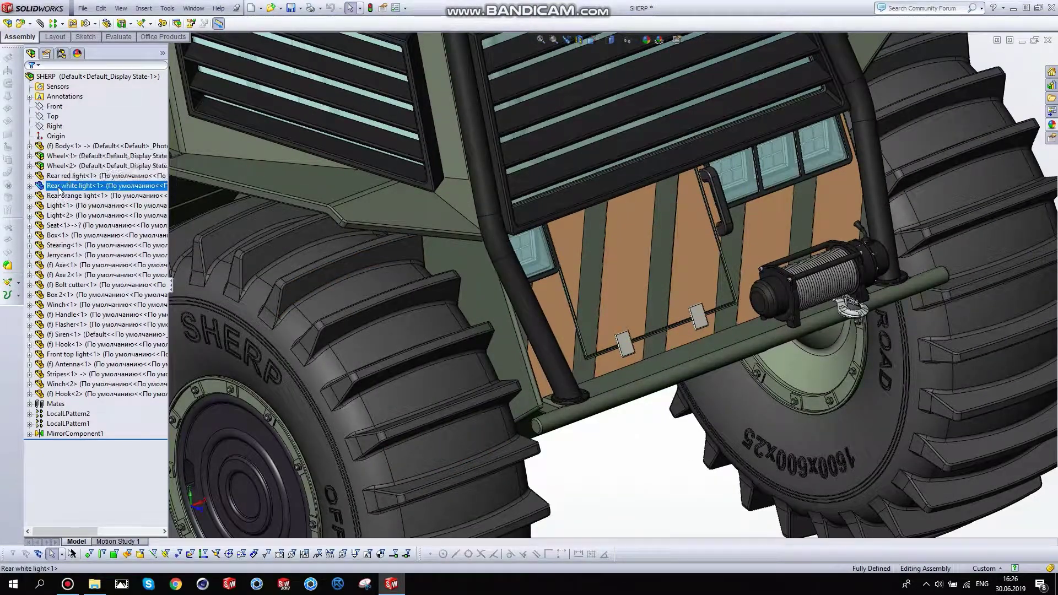
middle_click_drag(645, 356, 250, 296)
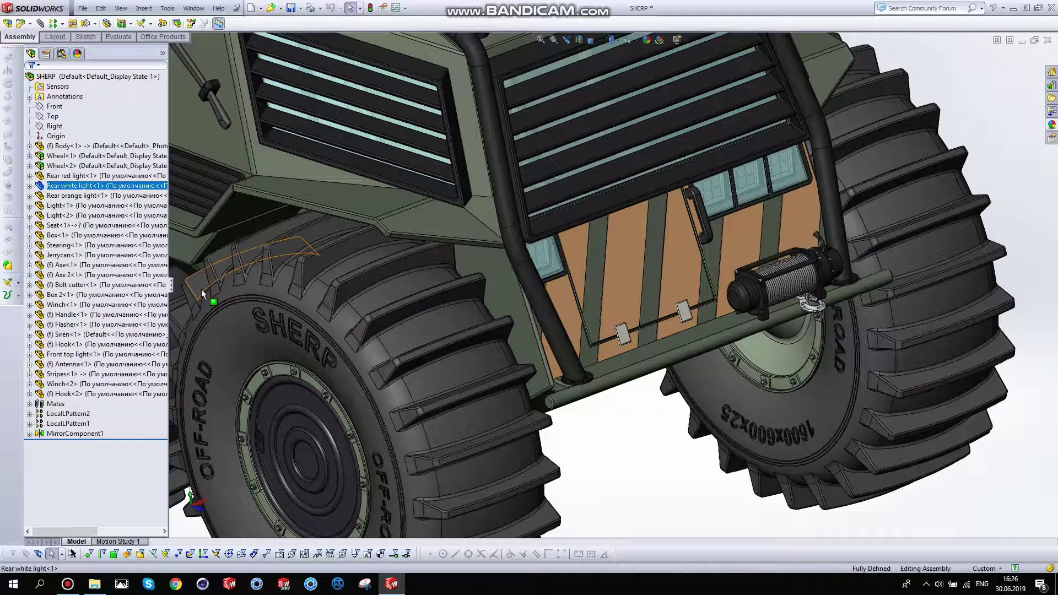
scroll(703, 395, "up", 3)
scroll(631, 309, "up", 3)
scroll(585, 254, "up", 2)
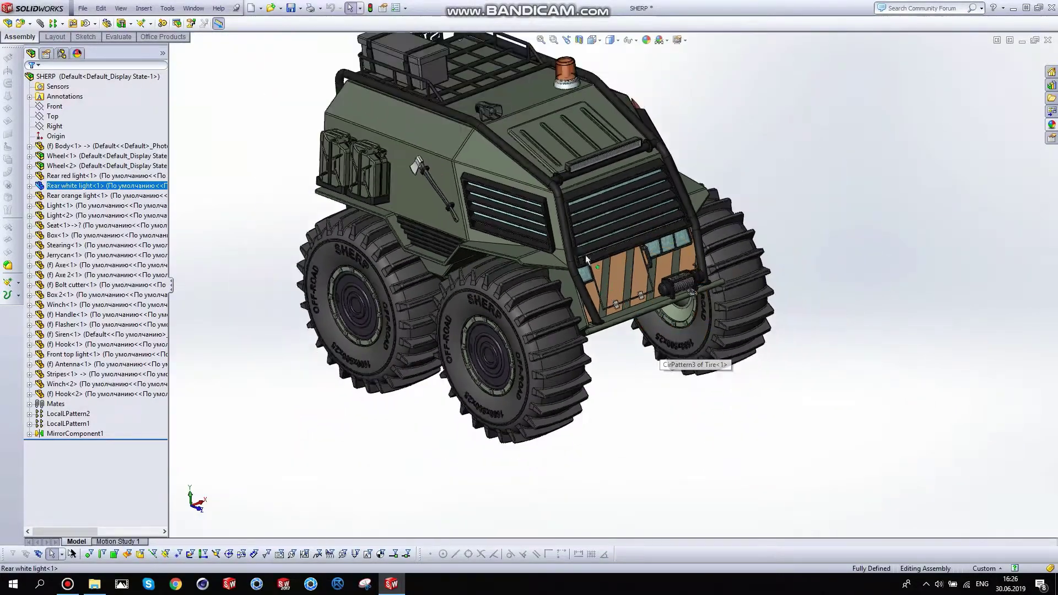
left_click(66, 186)
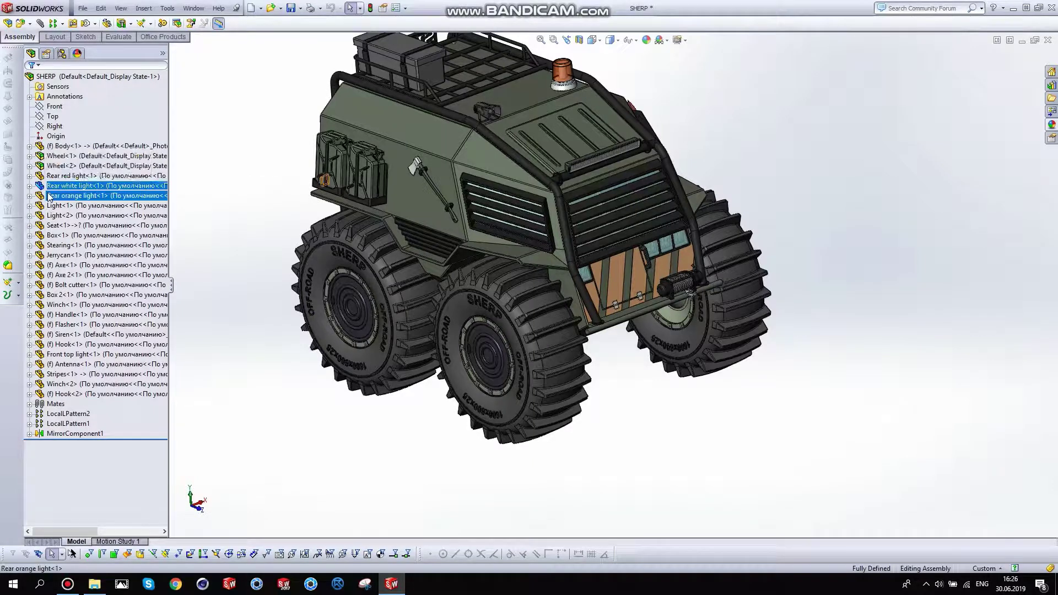
left_click(66, 196)
left_click(68, 206)
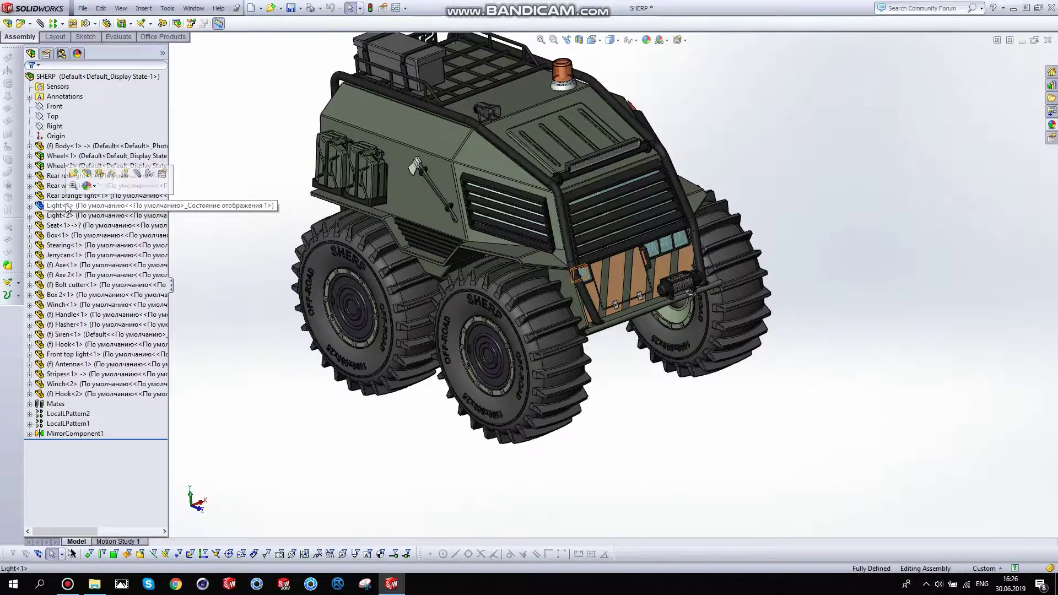
scroll(634, 267, "down", 3)
scroll(624, 266, "down", 2)
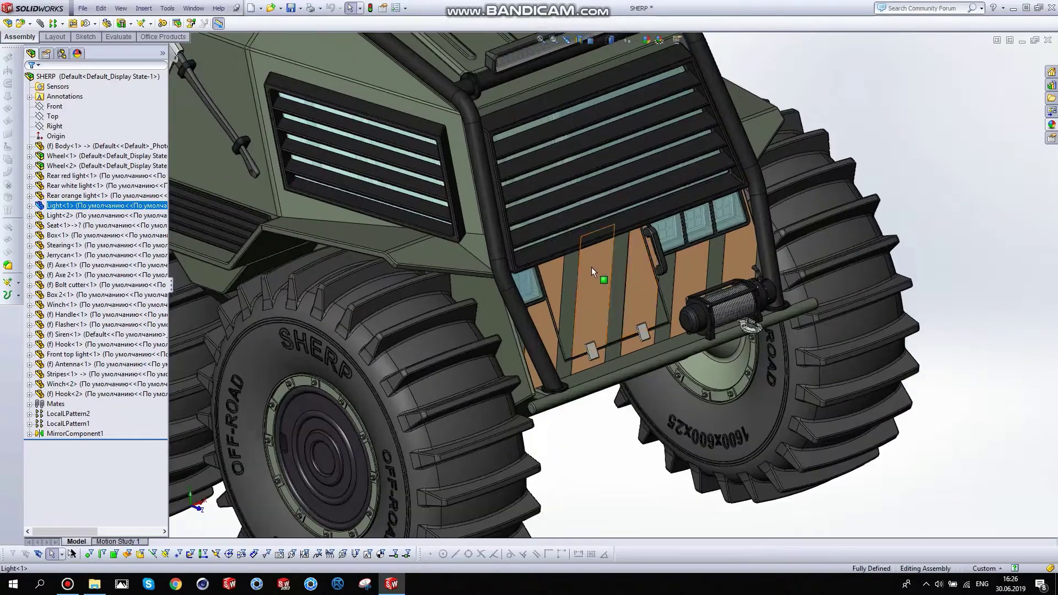
scroll(590, 266, "down", 2)
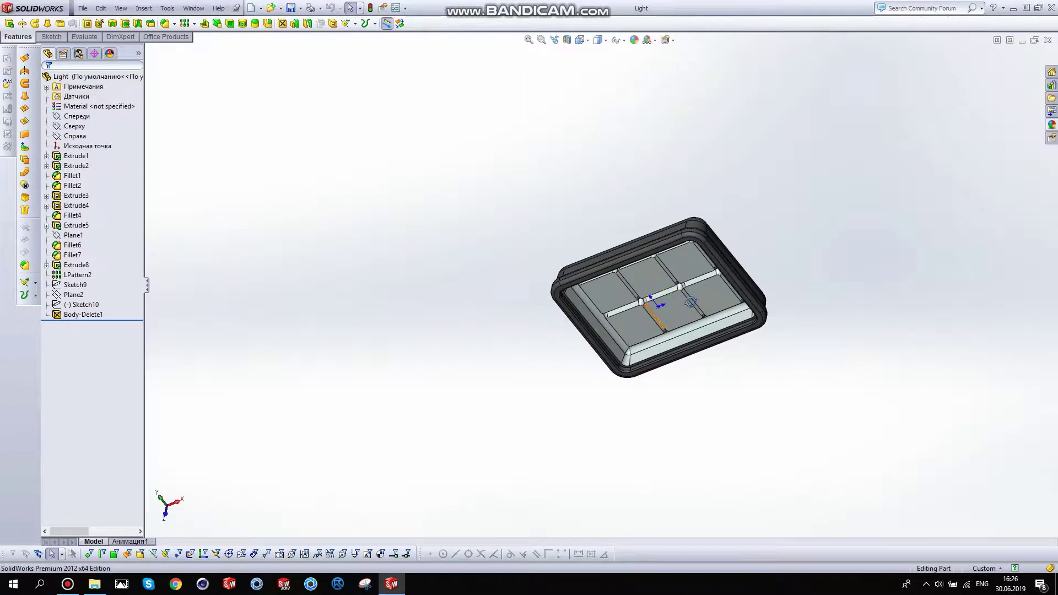
middle_click_drag(664, 296, 719, 256)
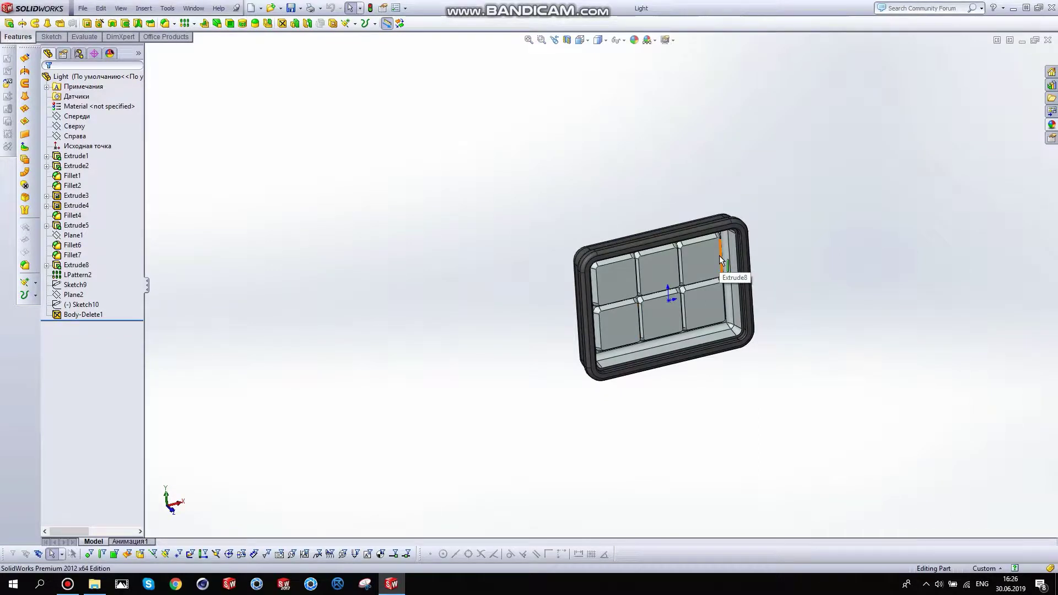
mouse_move(766, 353)
middle_mouse_down()
mouse_move(714, 362)
mouse_move(780, 321)
middle_mouse_up()
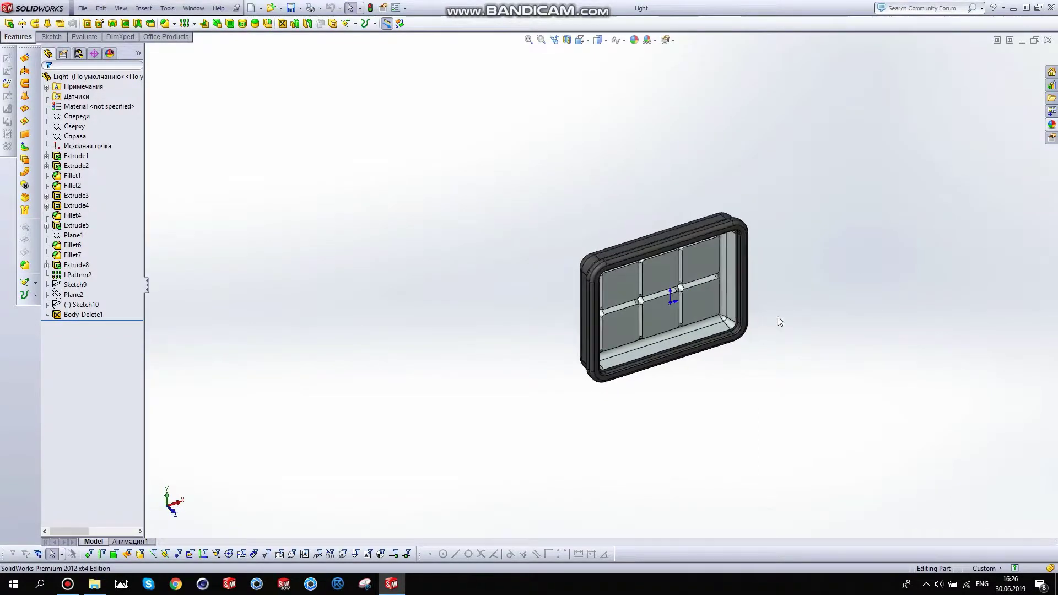
middle_click_drag(689, 357, 678, 333)
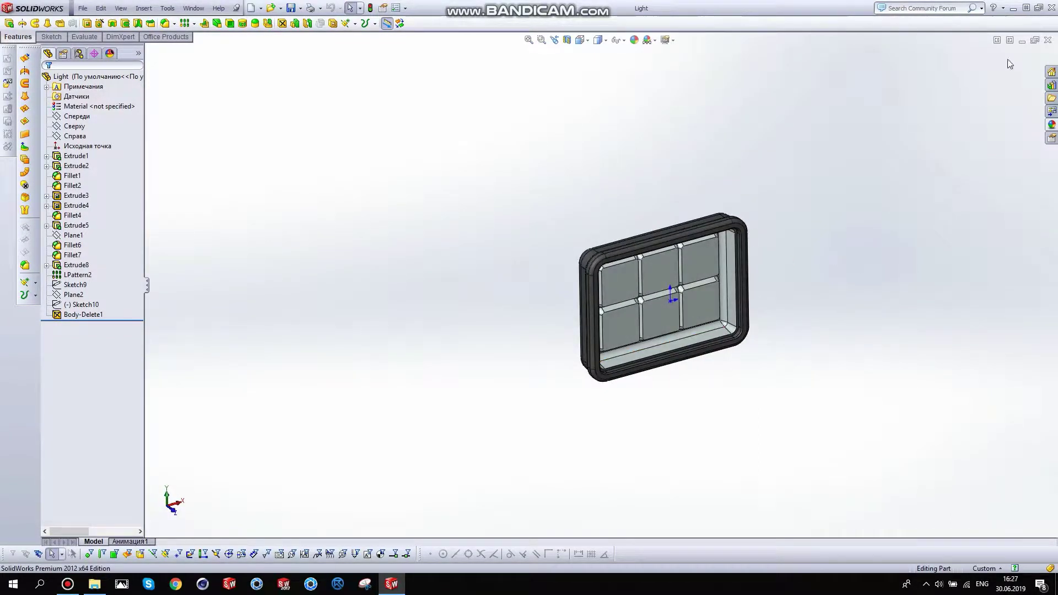
left_click(1047, 41)
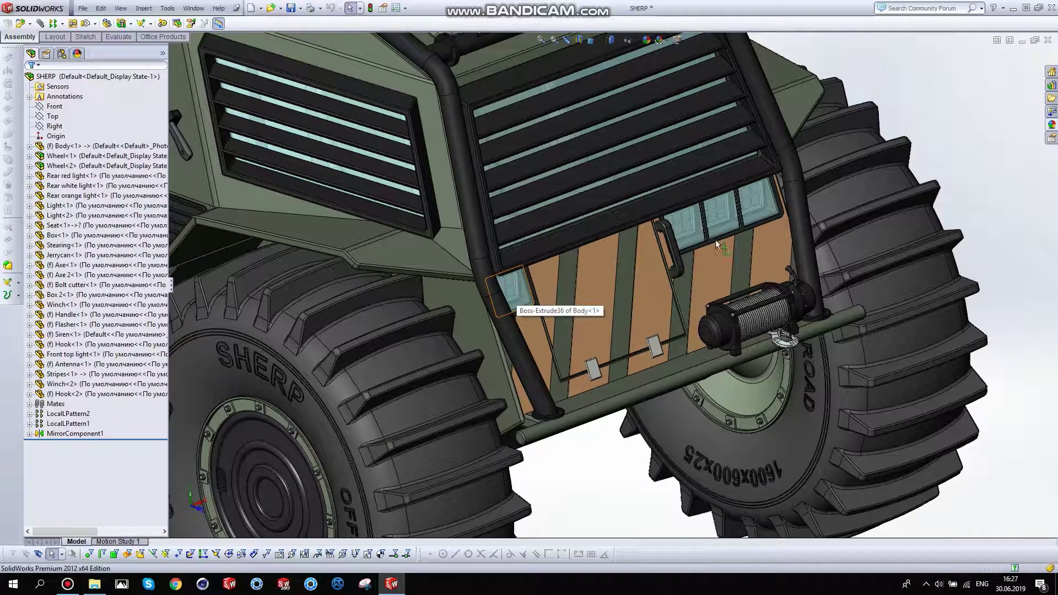
Select Seat<1> and section the assembly on the Right plane to view the seat and box
left_click(56, 226)
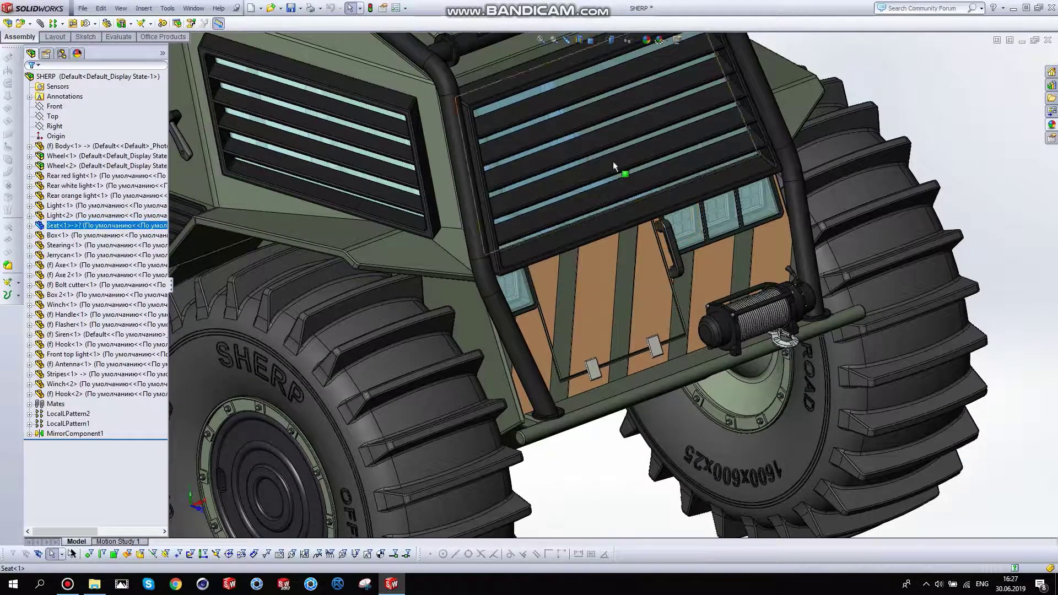
scroll(613, 161, "up", 3)
scroll(527, 50, "up", 3)
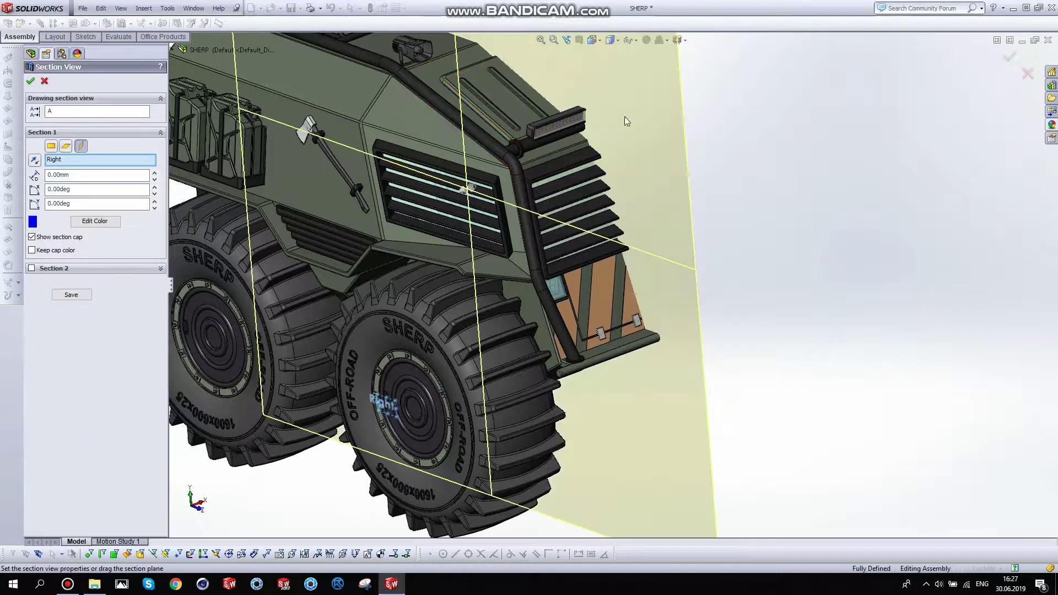
left_click(1010, 56)
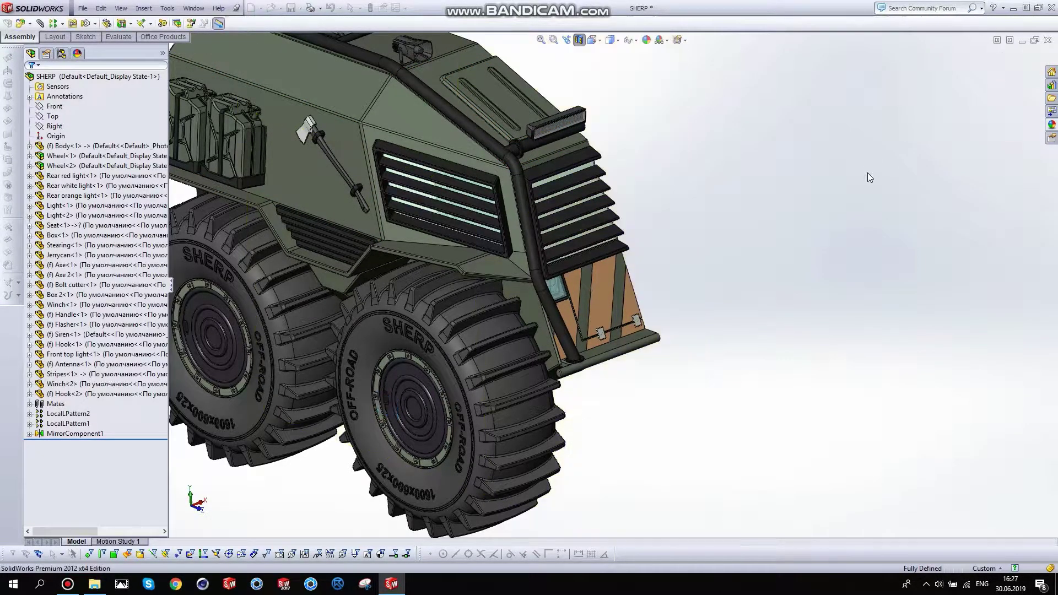
mouse_move(722, 241)
middle_mouse_down()
mouse_move(656, 222)
mouse_move(307, 210)
middle_mouse_up()
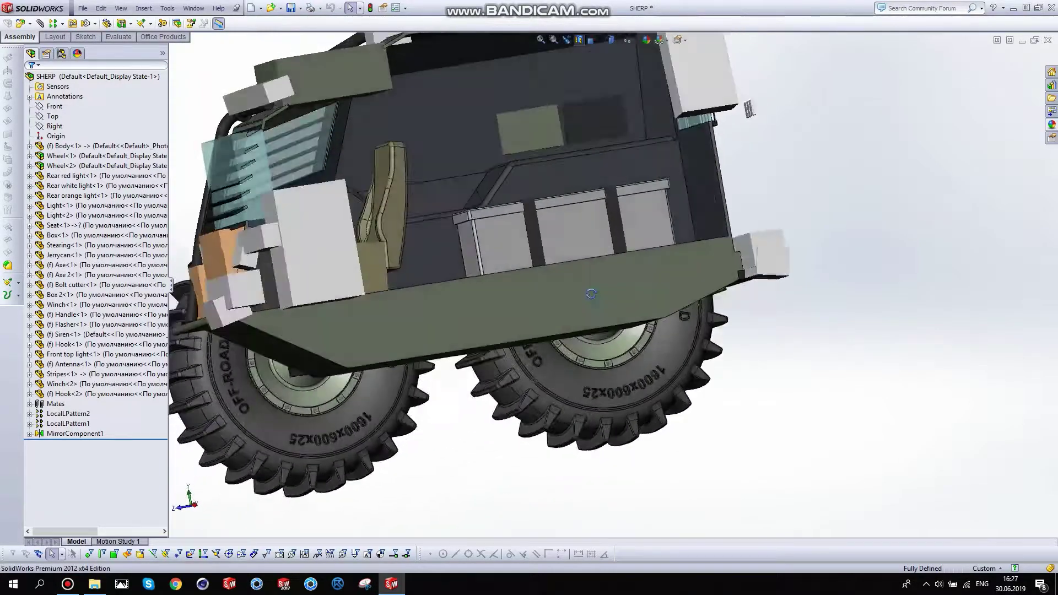
scroll(306, 221, "down", 2)
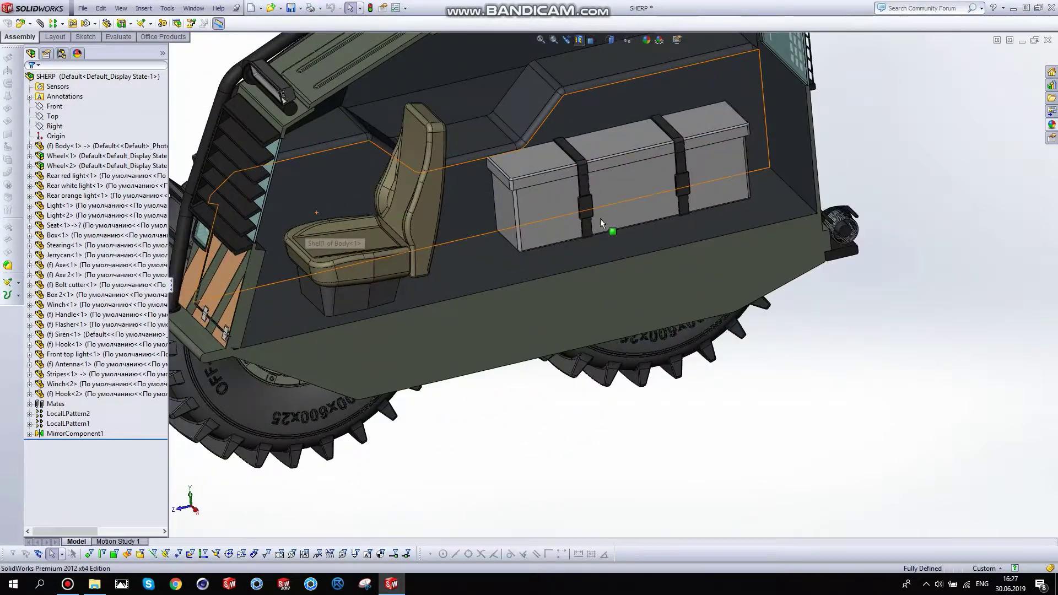
middle_click_drag(664, 235, 624, 256)
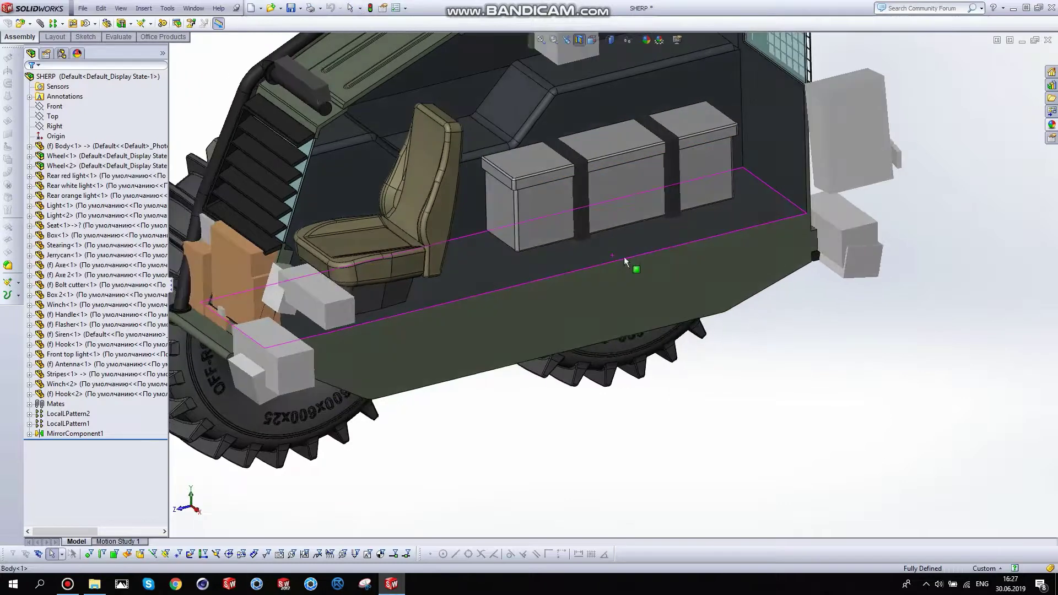
Select the seat's top face, collapse MirrorComponent1, and reselect Seat<1>
left_click(360, 242)
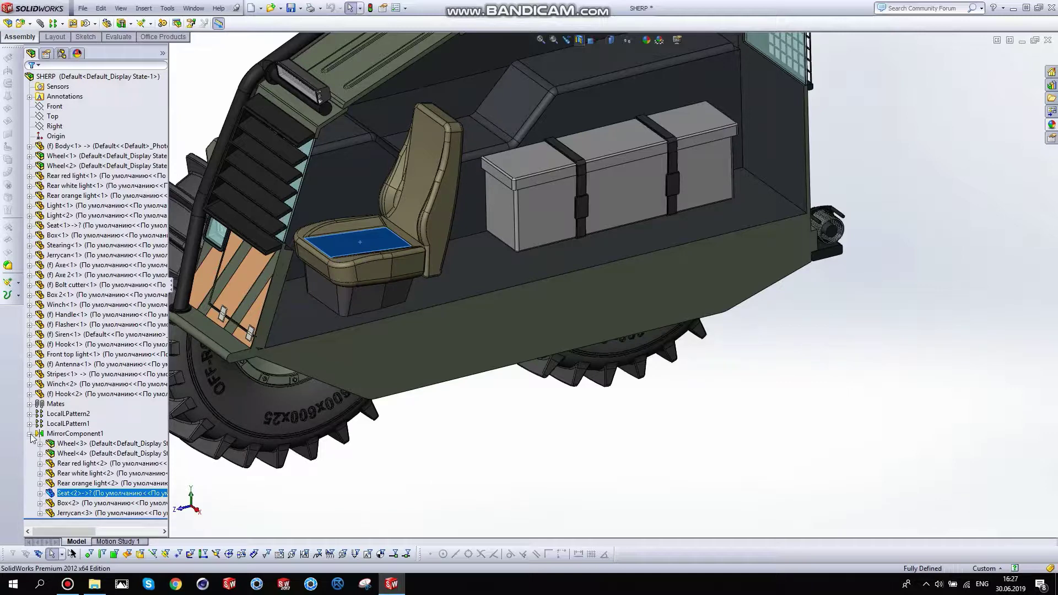
left_click(30, 434)
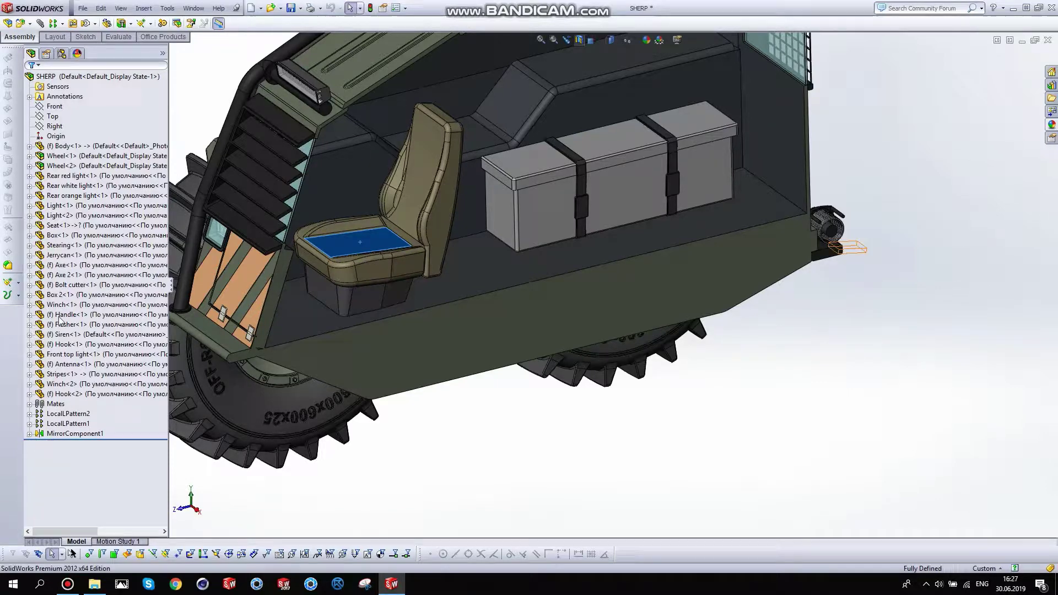
left_click(61, 227)
left_click(72, 196)
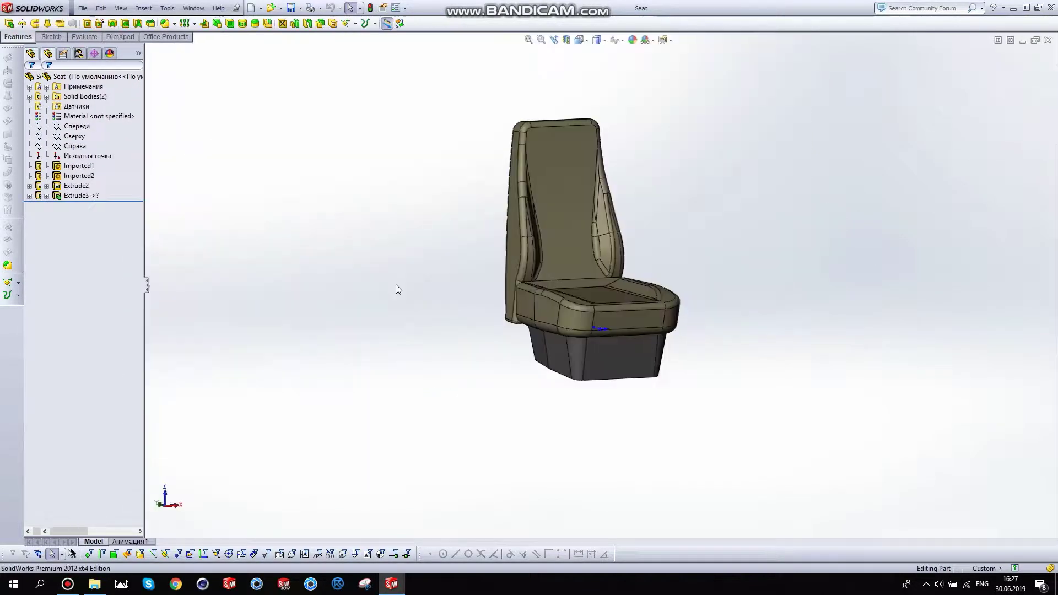
mouse_move(600, 301)
middle_mouse_down()
mouse_move(690, 262)
mouse_move(663, 256)
middle_mouse_up()
scroll(690, 263, "down", 2)
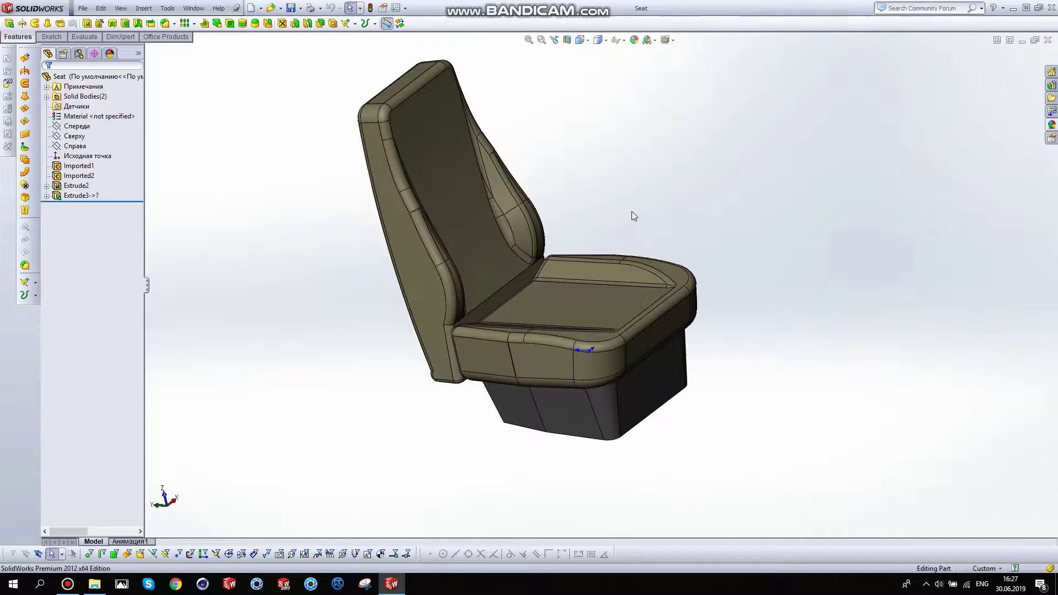
middle_click_drag(623, 232, 593, 241)
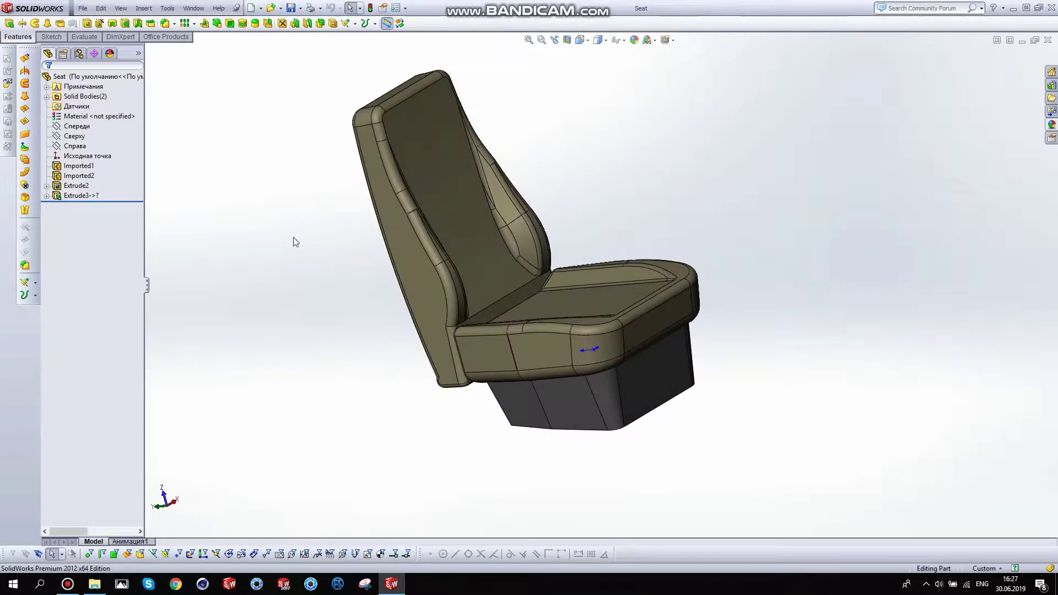
left_click(79, 168)
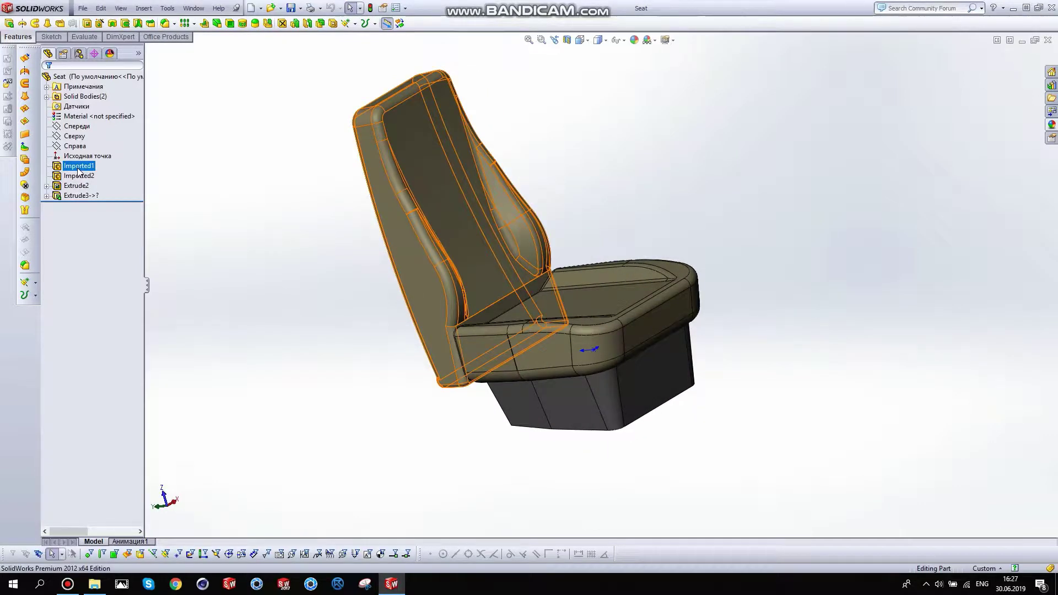
left_click(229, 203)
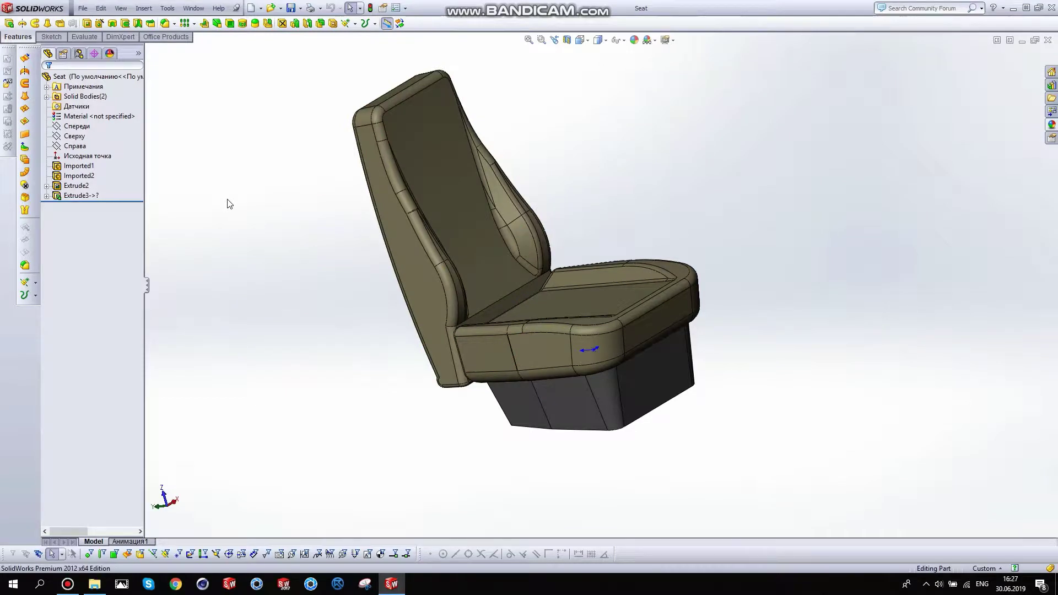
left_click(77, 165)
left_click(77, 176)
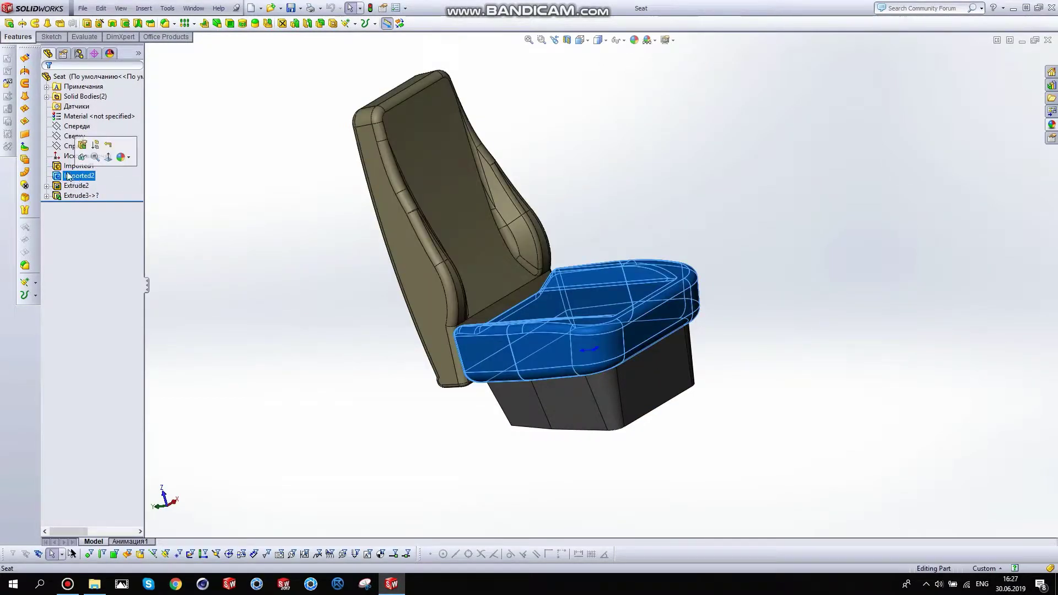
left_click(67, 188, "ctrl")
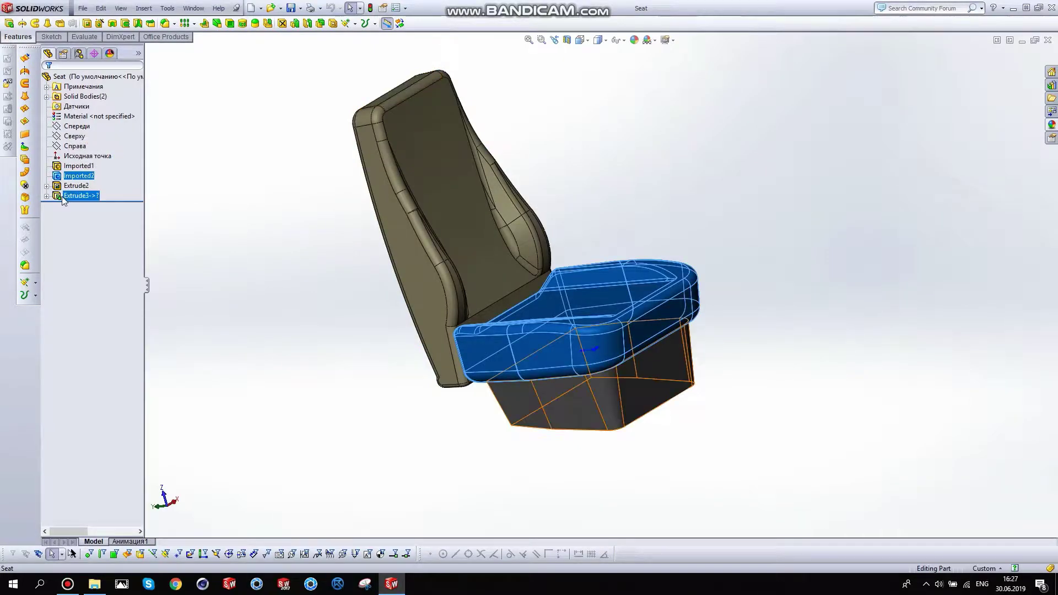
left_click(77, 196)
mouse_move(570, 414)
middle_mouse_down()
mouse_move(650, 243)
mouse_move(577, 421)
mouse_move(546, 427)
middle_mouse_up()
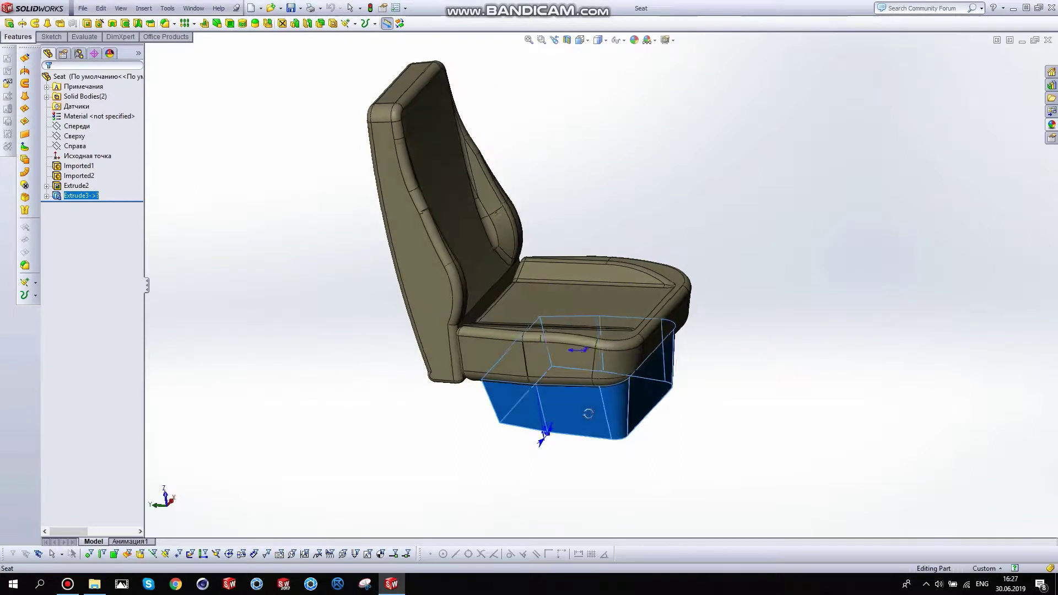
key("Escape")
middle_click_drag(577, 388, 709, 308)
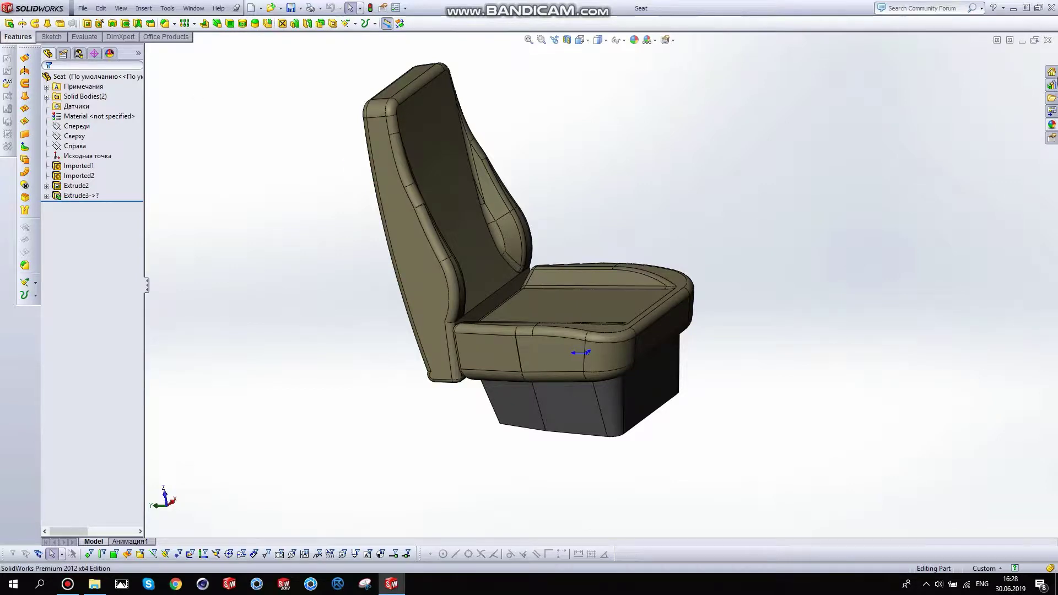
left_click(1048, 40)
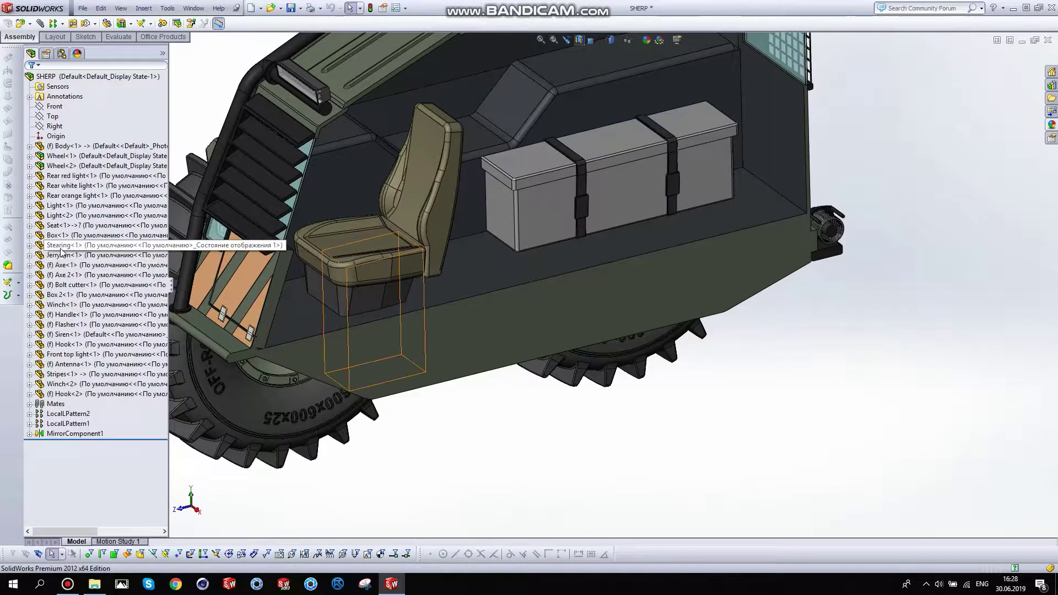
Select Box<1> and Stearing<1> to locate them, then clear the selection
left_click(49, 240)
left_click(53, 236)
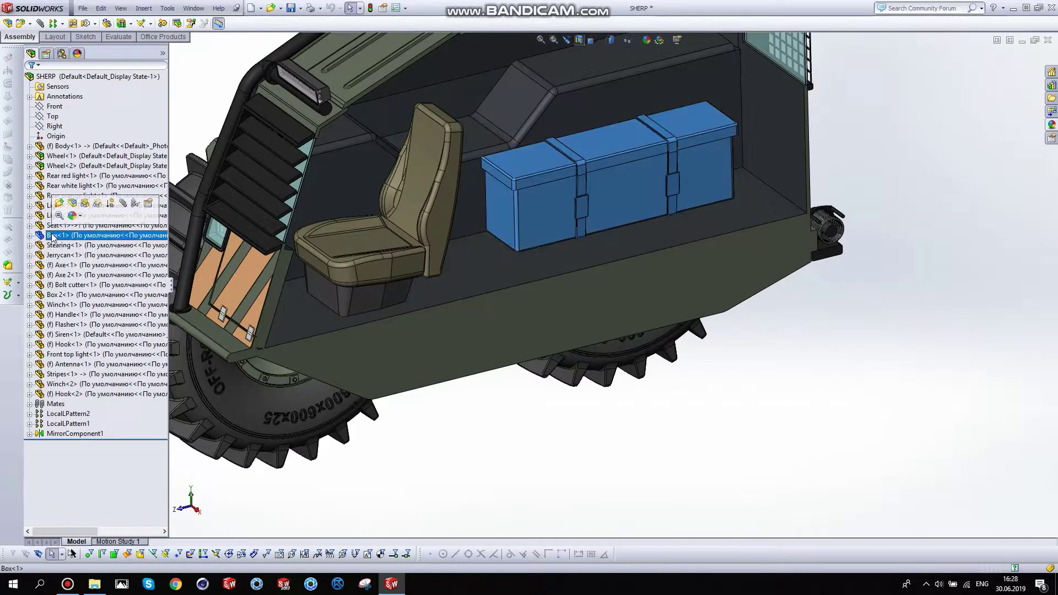
left_click(53, 246)
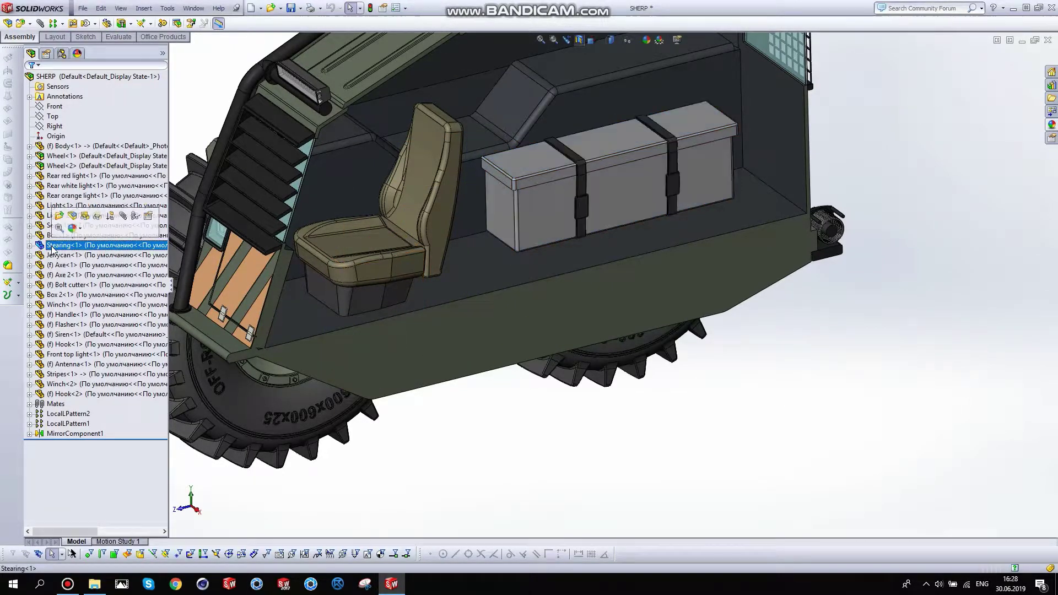
scroll(738, 174, "up", 3)
scroll(427, 74, "up", 1)
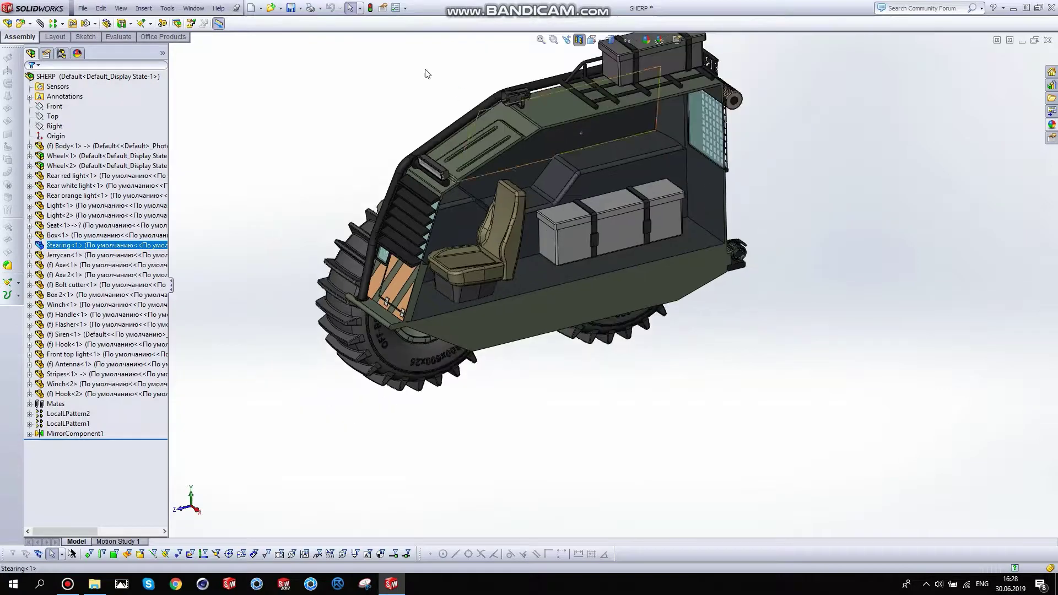
left_click(571, 47)
Turn off the section view, then start and cancel a new section cut
left_click(580, 42)
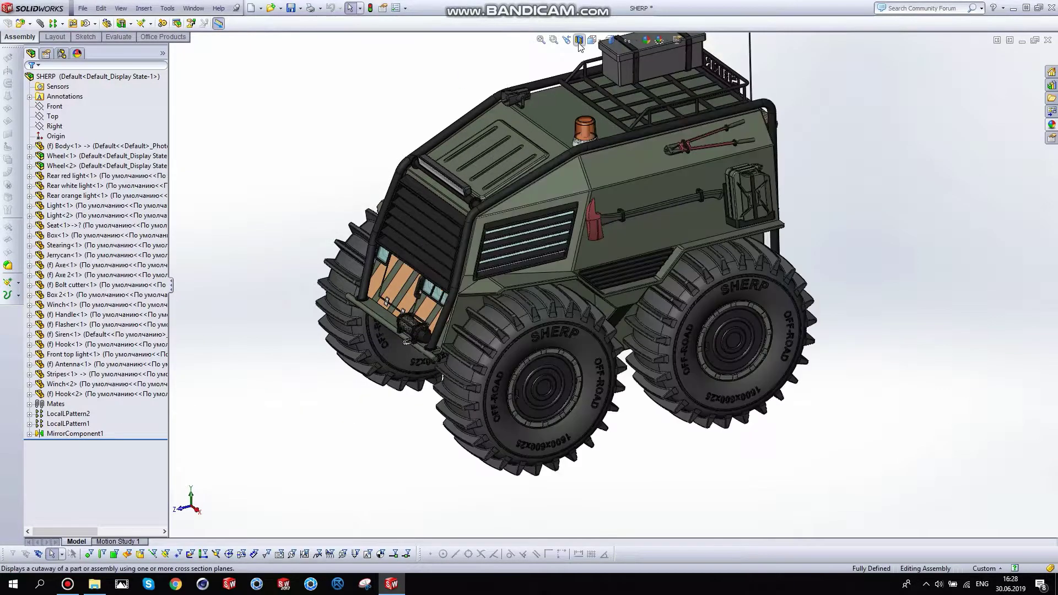
left_click(579, 43)
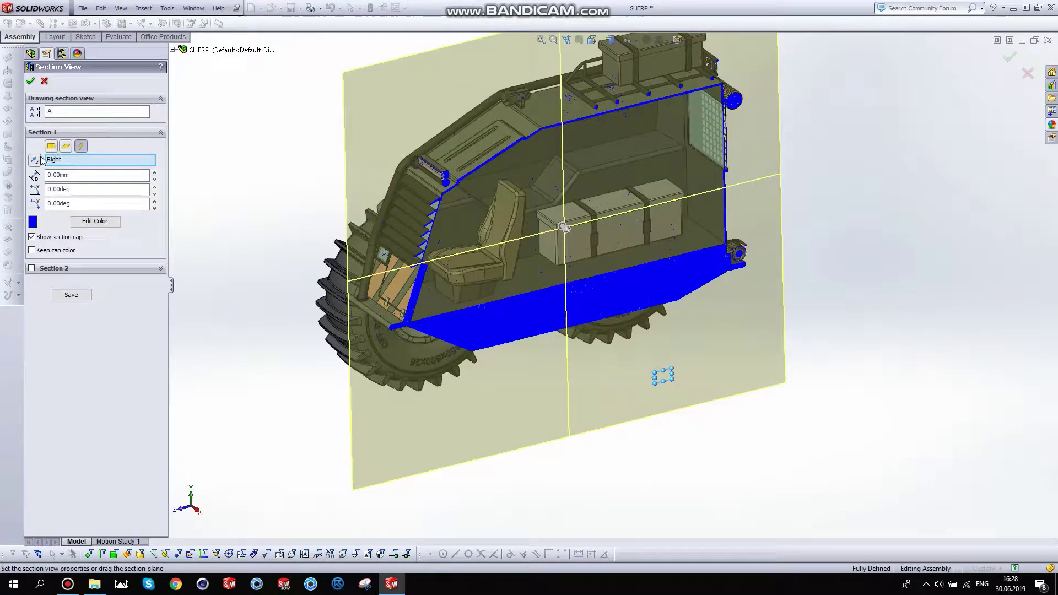
key("Escape")
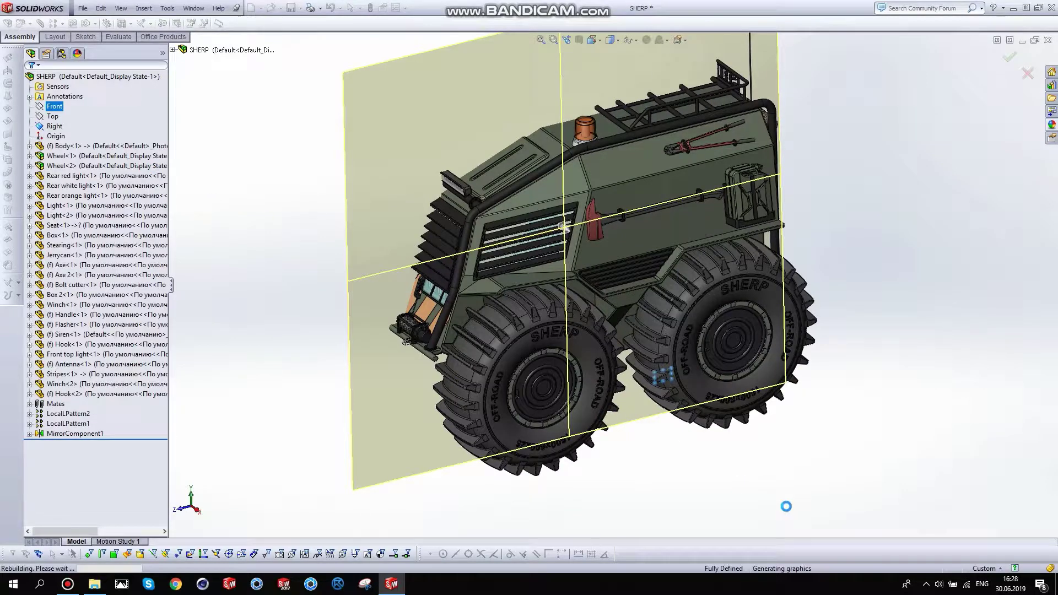
key("Escape")
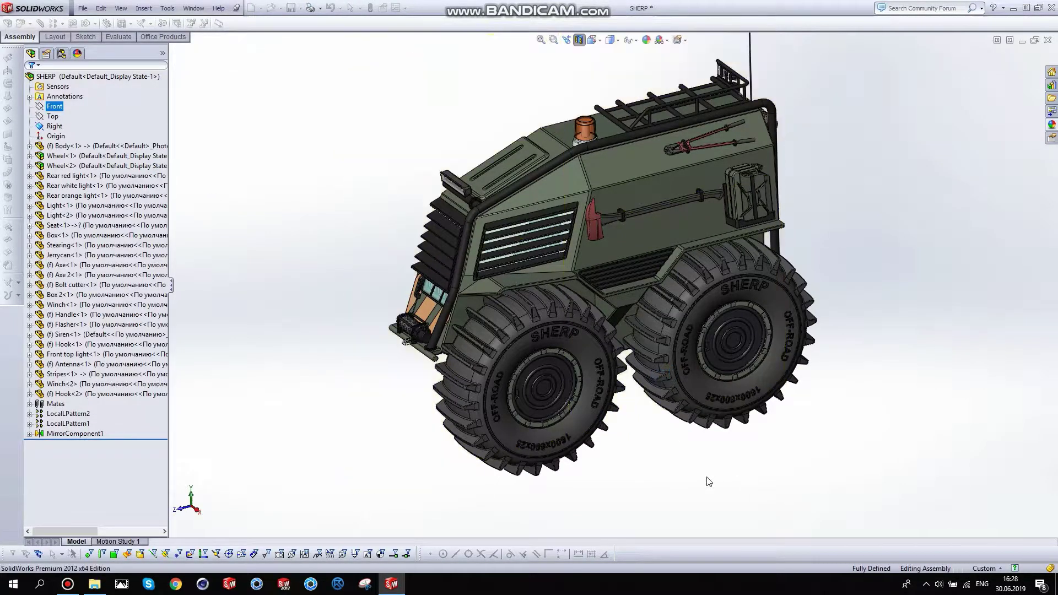
Orbit and zoom into the cabin, selecting the steering lever and its base face
mouse_move(564, 379)
middle_mouse_down()
mouse_move(685, 366)
mouse_move(763, 439)
mouse_move(551, 333)
mouse_move(341, 349)
middle_mouse_up()
scroll(557, 336, "down", 3)
scroll(556, 335, "down", 2)
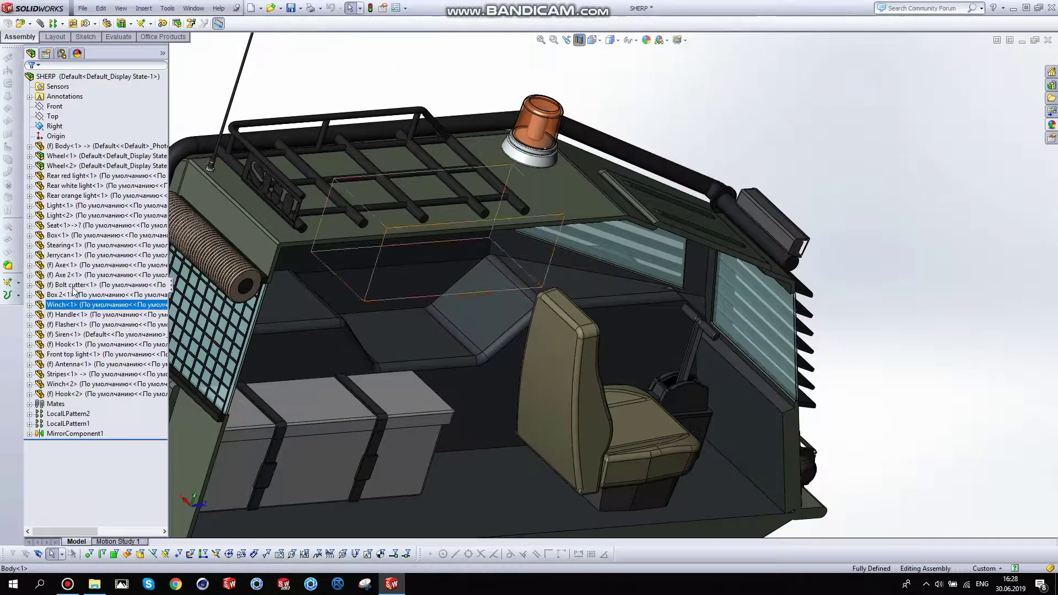
left_click(58, 245)
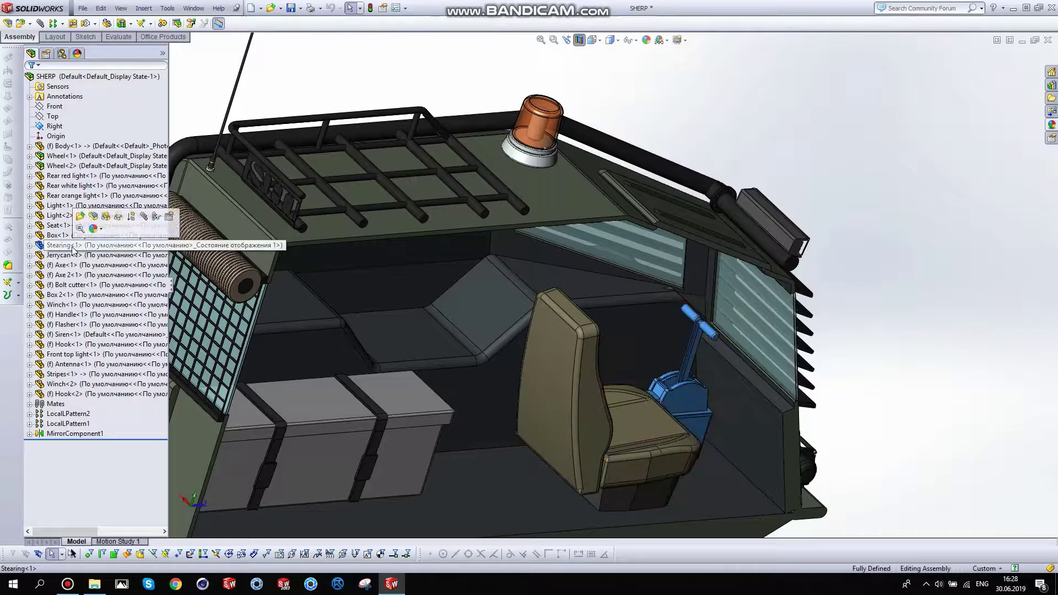
scroll(705, 360, "down", 3)
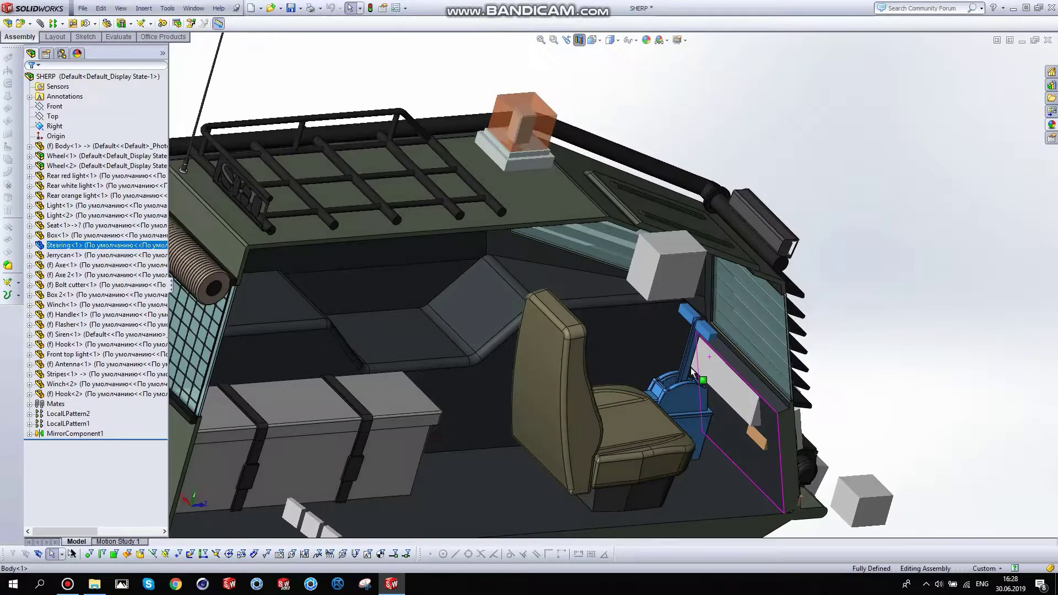
scroll(677, 375, "down", 3)
left_click(649, 391)
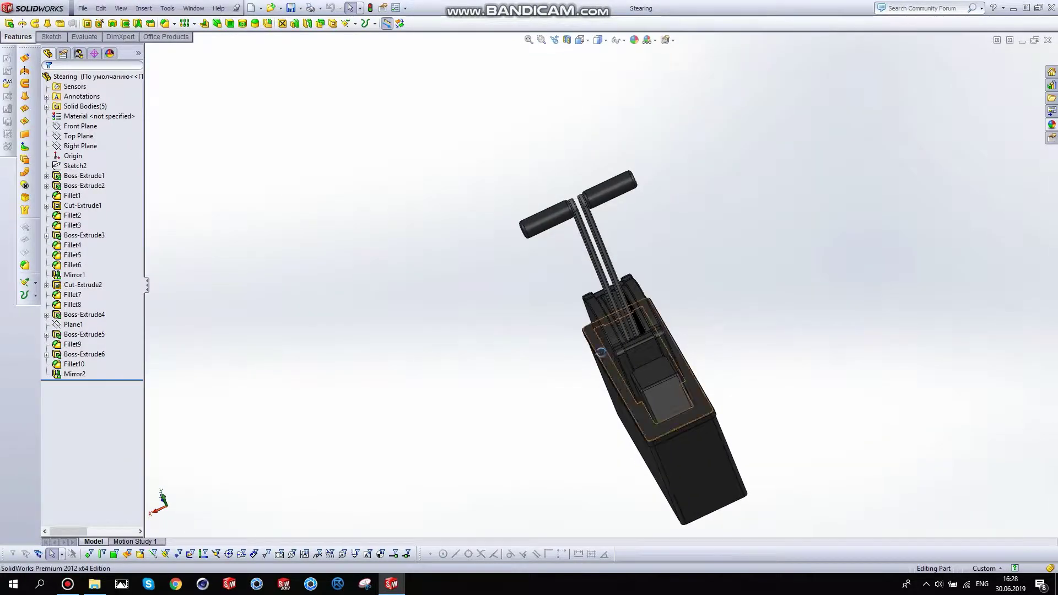
mouse_move(683, 338)
middle_mouse_down()
mouse_move(708, 248)
mouse_move(810, 288)
mouse_move(756, 283)
mouse_move(581, 326)
mouse_move(749, 335)
mouse_move(772, 354)
mouse_move(689, 333)
mouse_move(685, 360)
mouse_move(653, 363)
middle_mouse_up()
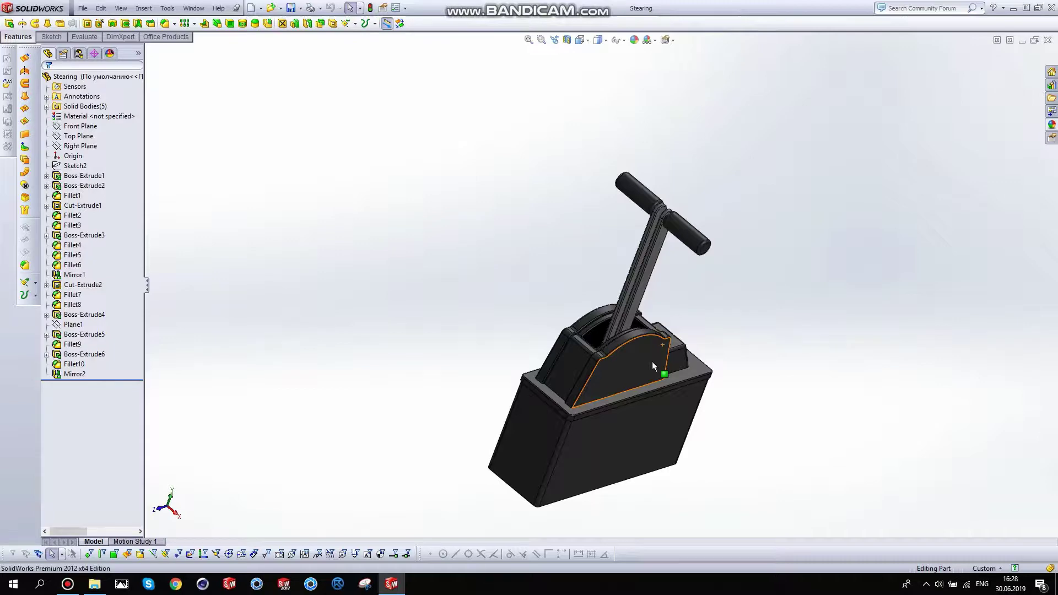
mouse_move(649, 360)
middle_mouse_down()
mouse_move(560, 309)
mouse_move(555, 354)
middle_mouse_up()
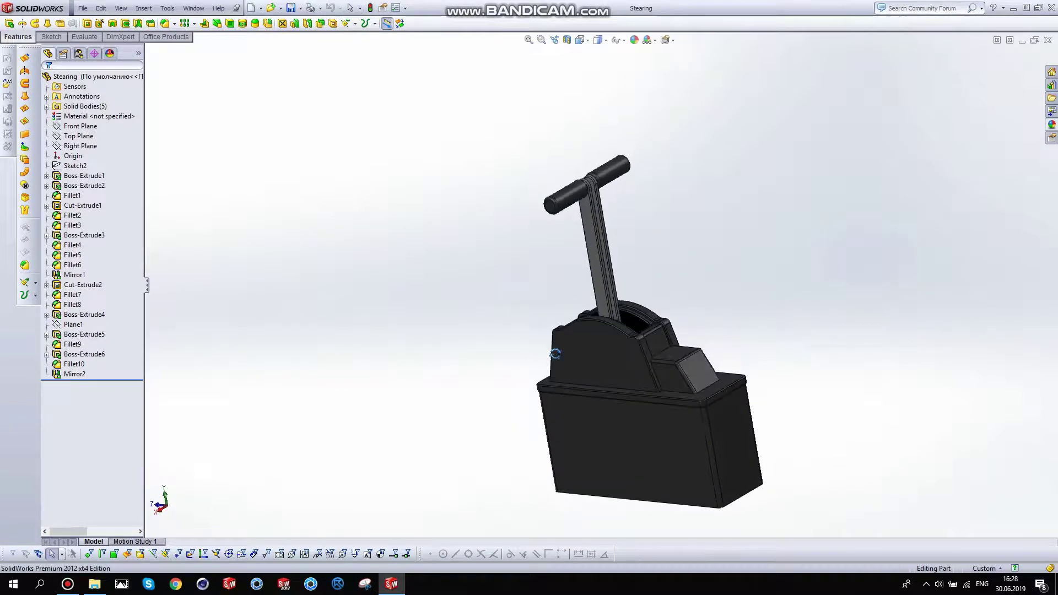
left_click(1049, 41)
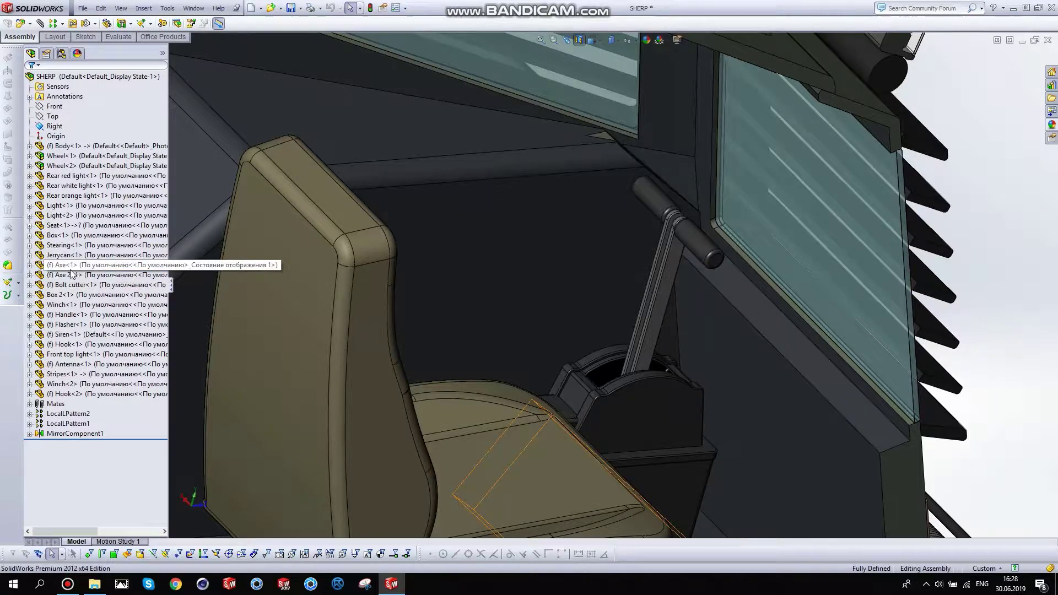
Select Jerrycan<1>, orbit side-on, then deselect and zoom in on the jerrycans beside the axe
scroll(582, 313, "up", 3)
scroll(582, 313, "up", 3)
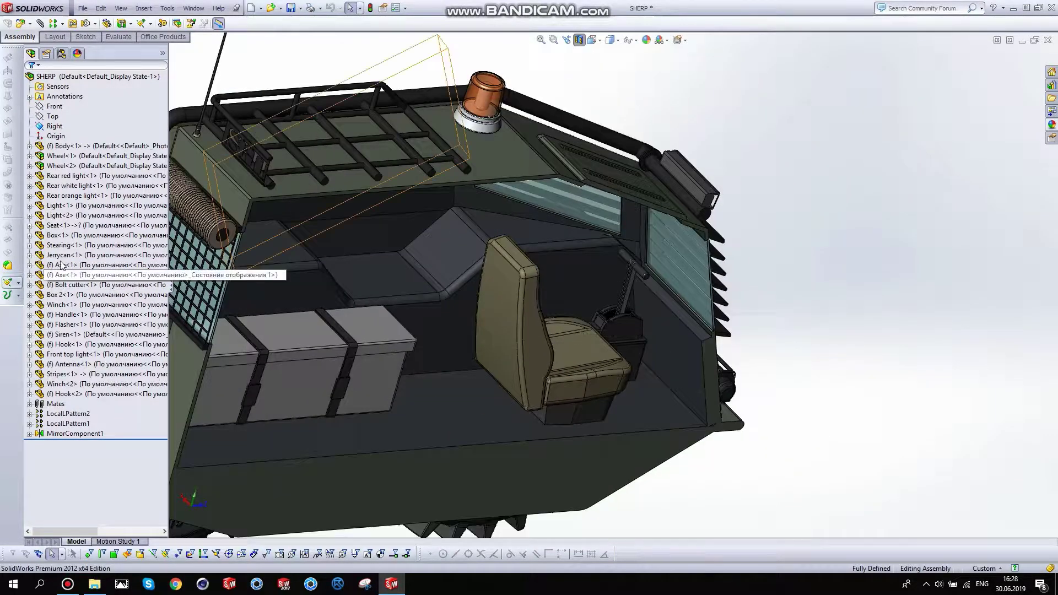
left_click(72, 256)
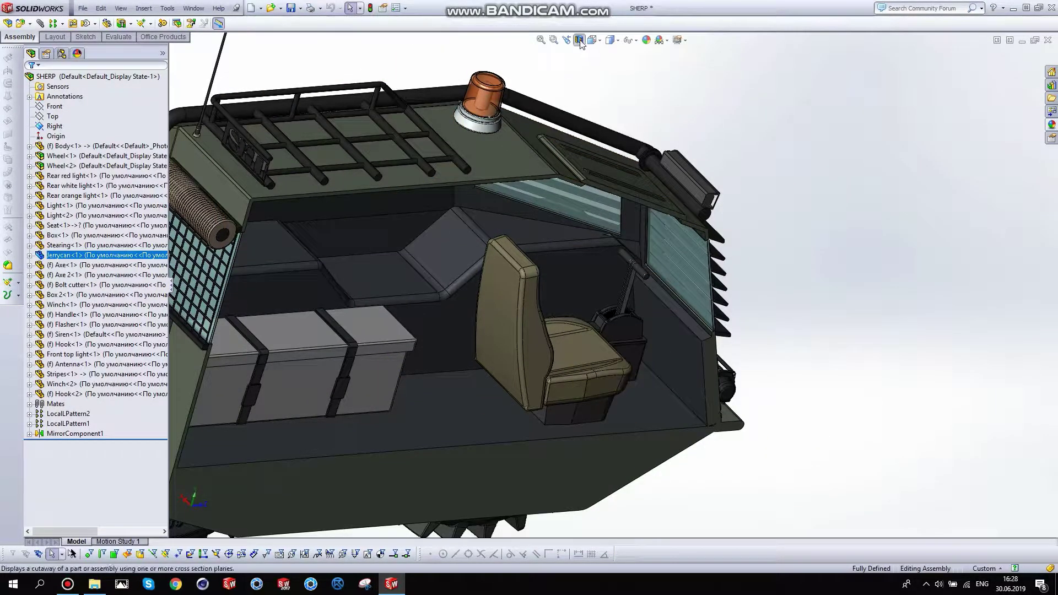
key("Escape")
key("ctrl+shift+z")
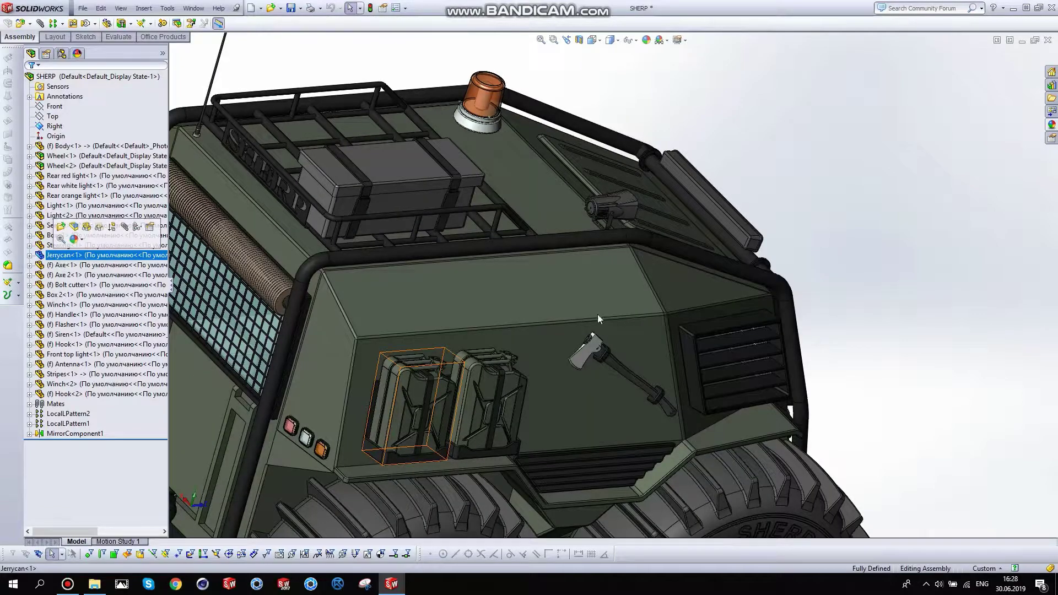
left_click(72, 256)
middle_click_drag(638, 347, 558, 349)
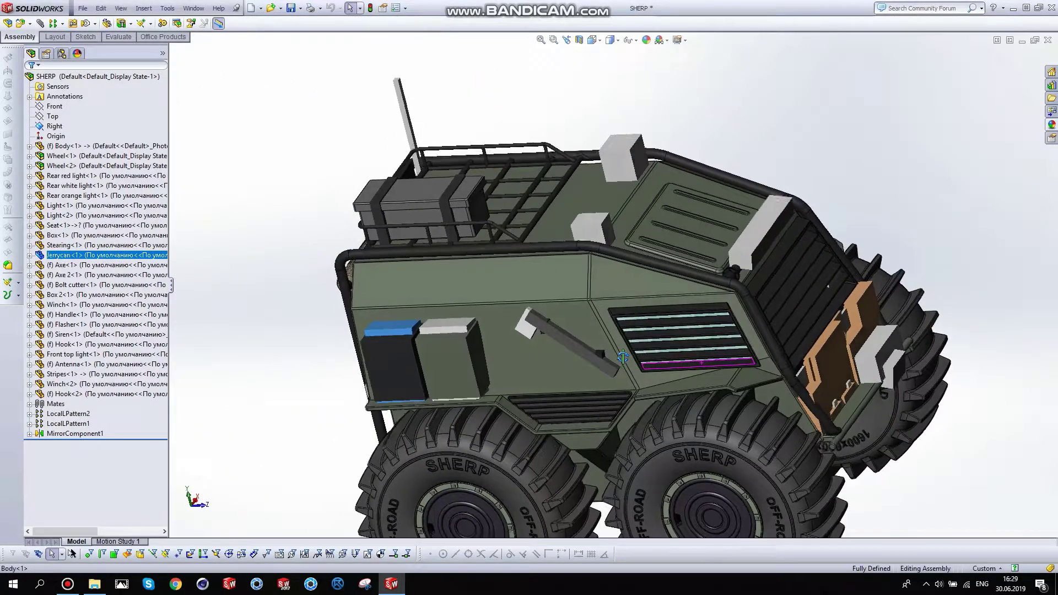
scroll(425, 372, "down", 3)
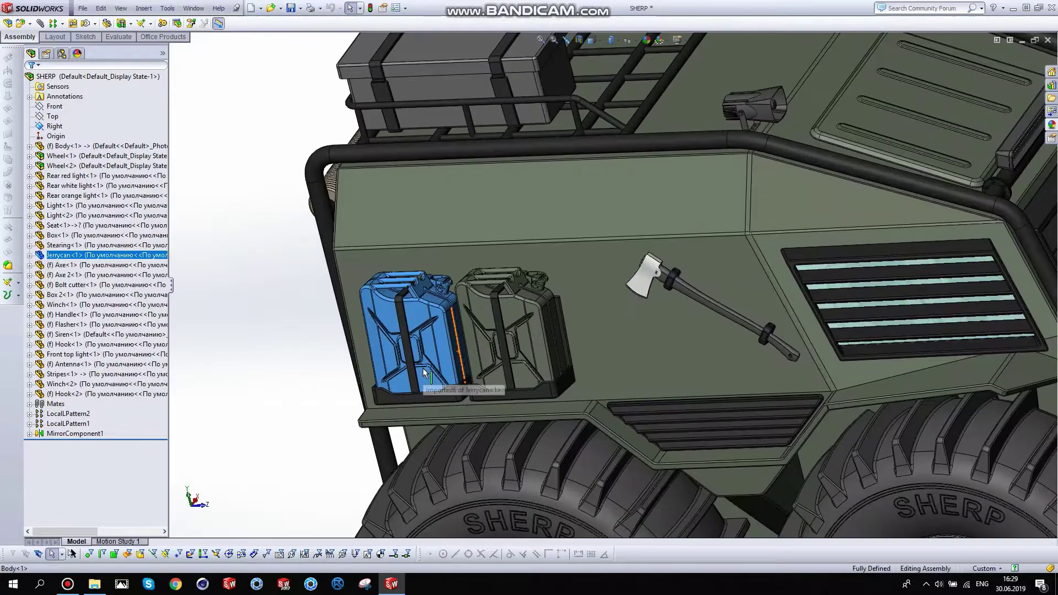
scroll(422, 370, "down", 2)
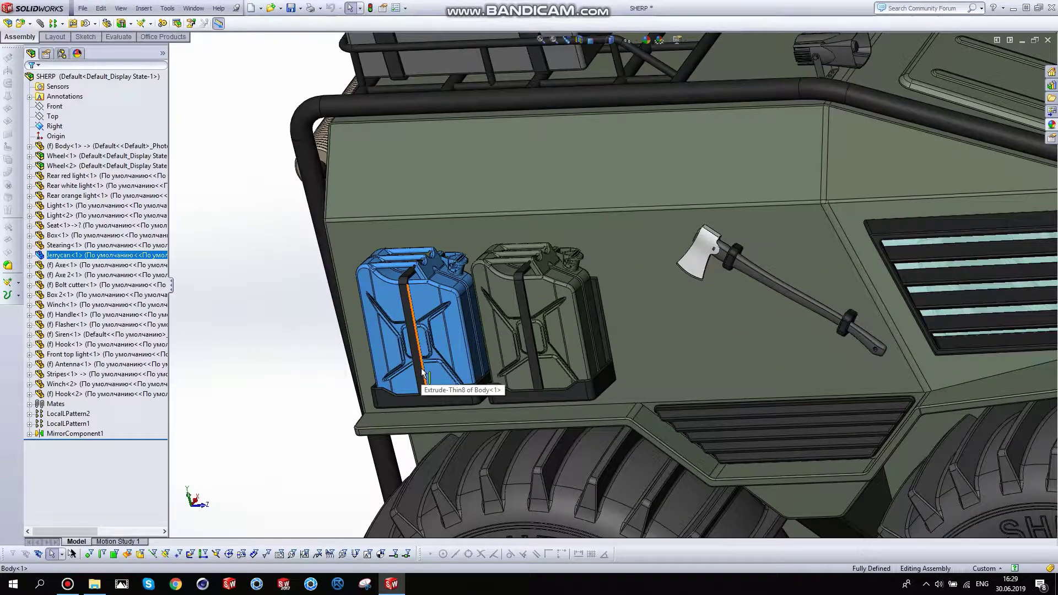
left_click(219, 372)
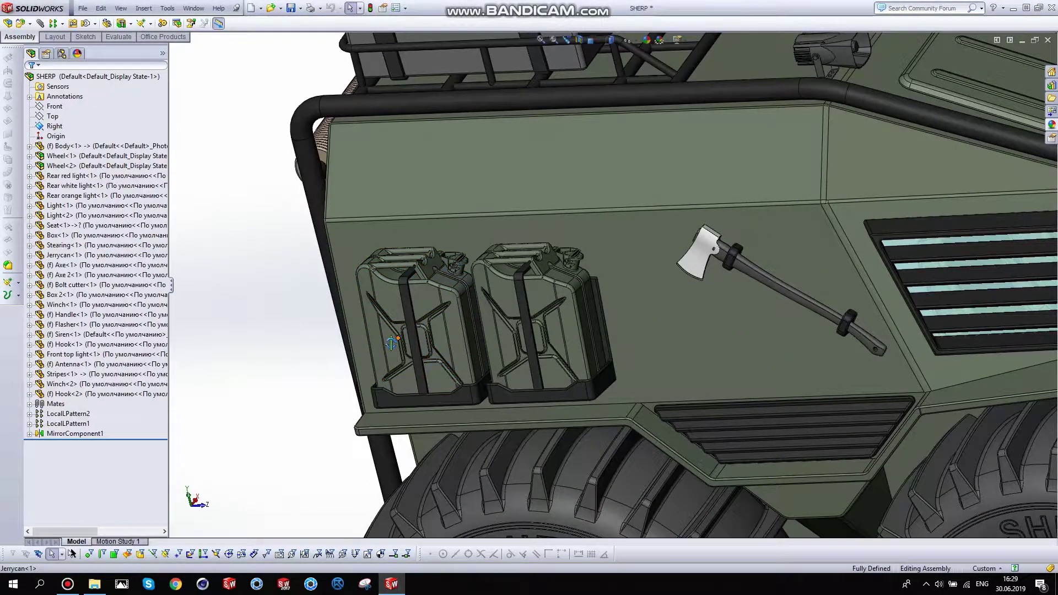
scroll(435, 316, "down", 2)
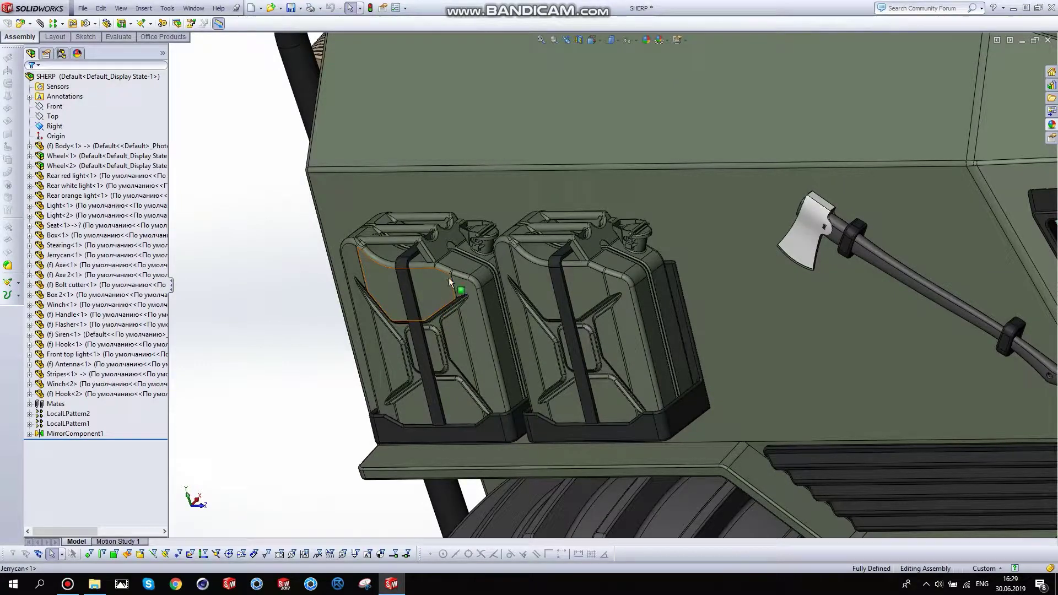
Open the front jerrycan as its own part and orbit and zoom to inspect its filler cap
left_click(461, 267)
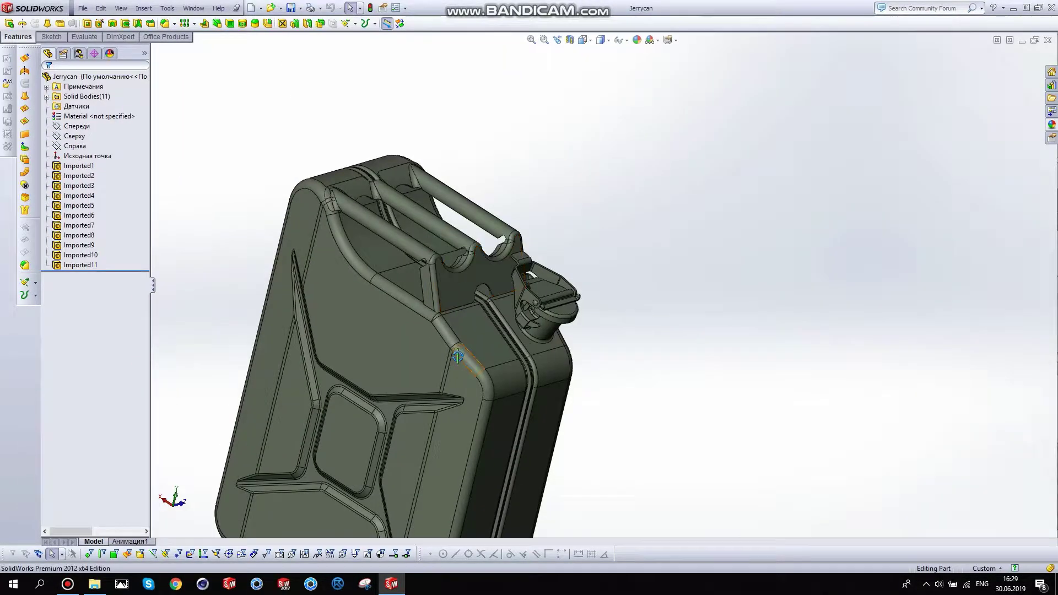
middle_click_drag(451, 284, 451, 351)
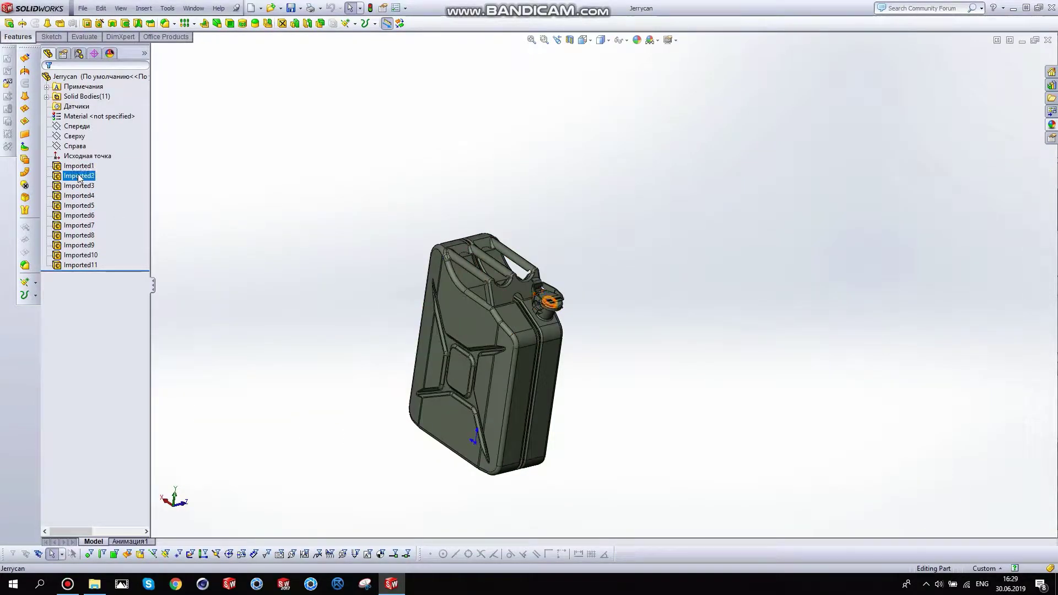
mouse_move(255, 197)
middle_mouse_down()
mouse_move(511, 332)
mouse_move(98, 211)
middle_mouse_up()
scroll(513, 336, "down", 2)
scroll(514, 339, "down", 3)
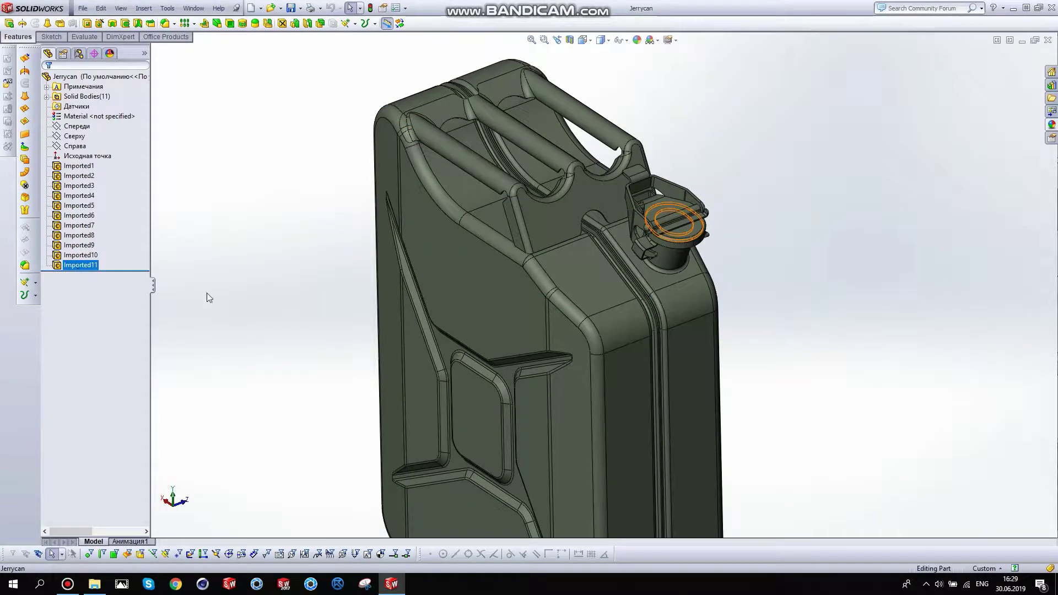
Close the Jerrycan part and select Axe<1> and Axe 2<1> in the assembly
left_click(1047, 40)
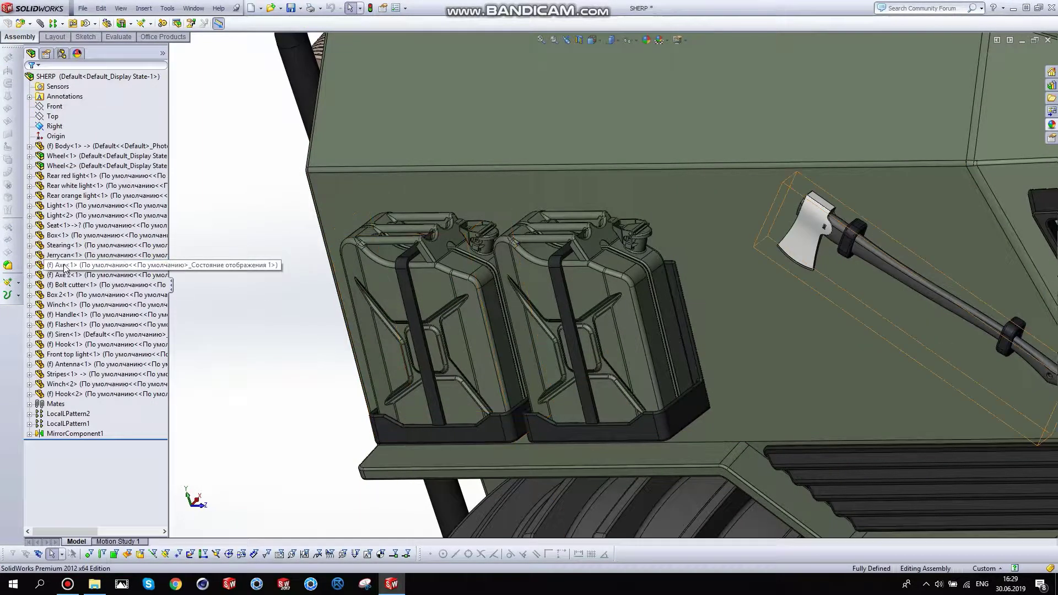
left_click(63, 266)
scroll(386, 342, "up", 4)
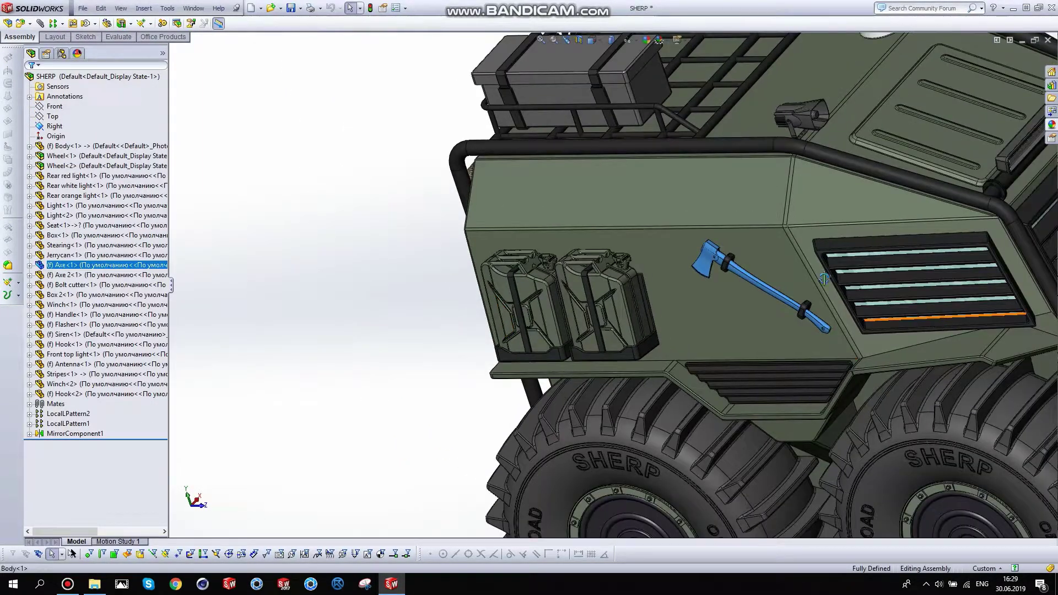
scroll(734, 266, "down", 2)
scroll(714, 262, "down", 2)
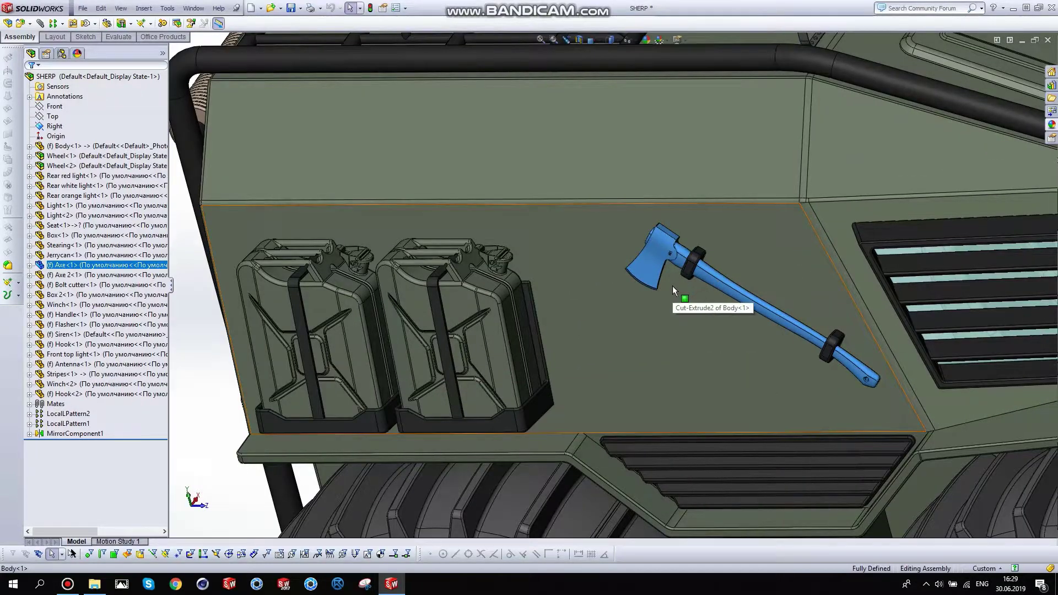
scroll(673, 285, "up", 2)
scroll(672, 286, "up", 1)
left_click(53, 278)
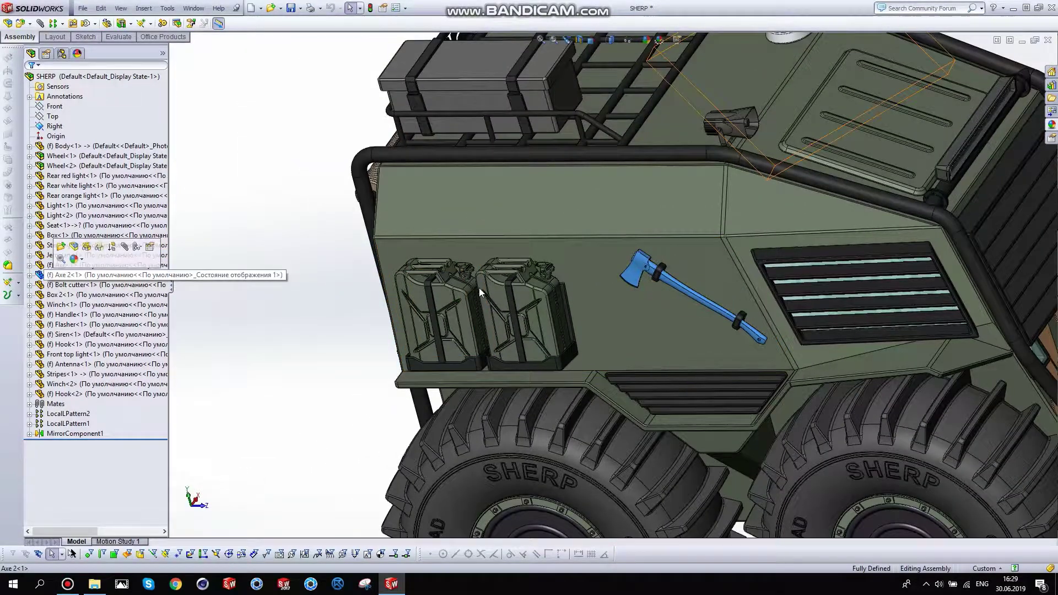
scroll(494, 284, "up", 2)
scroll(778, 233, "up", 2)
Orbit to the vehicle's far side and pick Bolt cutter<1>
mouse_move(778, 234)
middle_mouse_down()
mouse_move(627, 249)
mouse_move(712, 270)
middle_mouse_up()
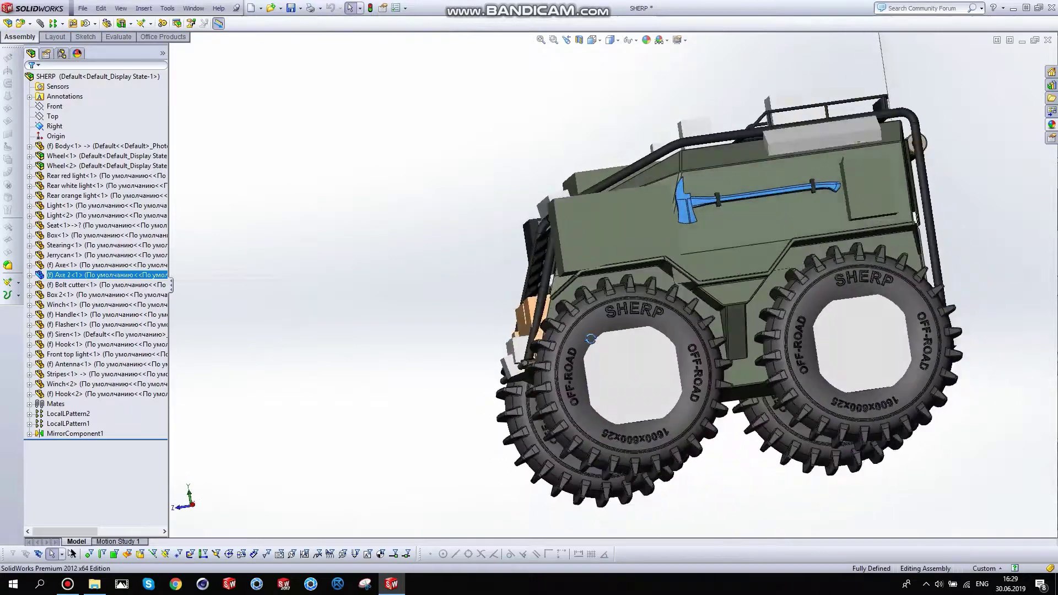
scroll(720, 255, "down", 2)
scroll(703, 256, "down", 2)
scroll(703, 256, "down", 2)
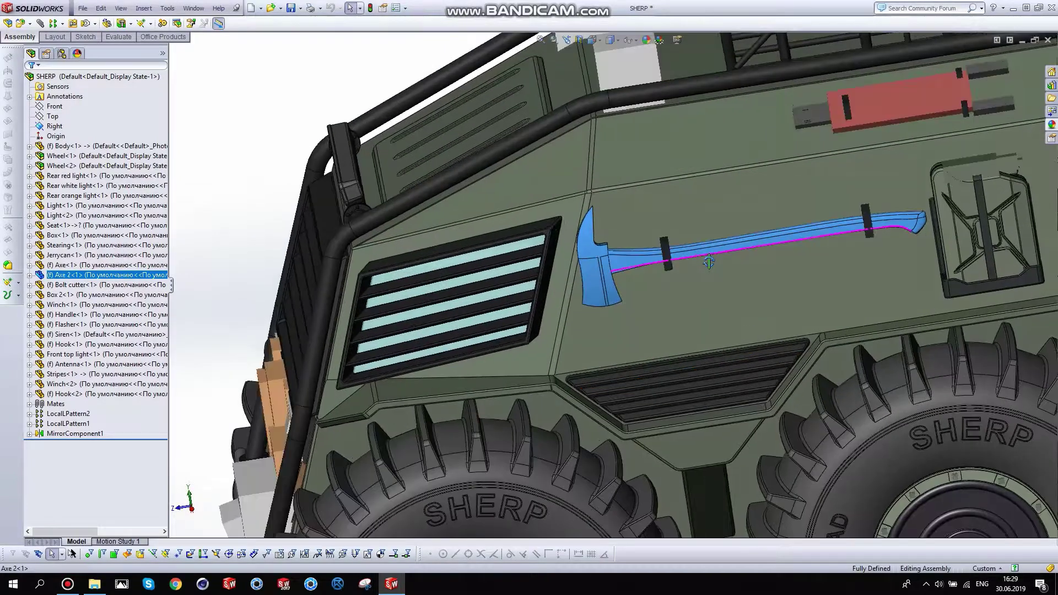
left_click(77, 284)
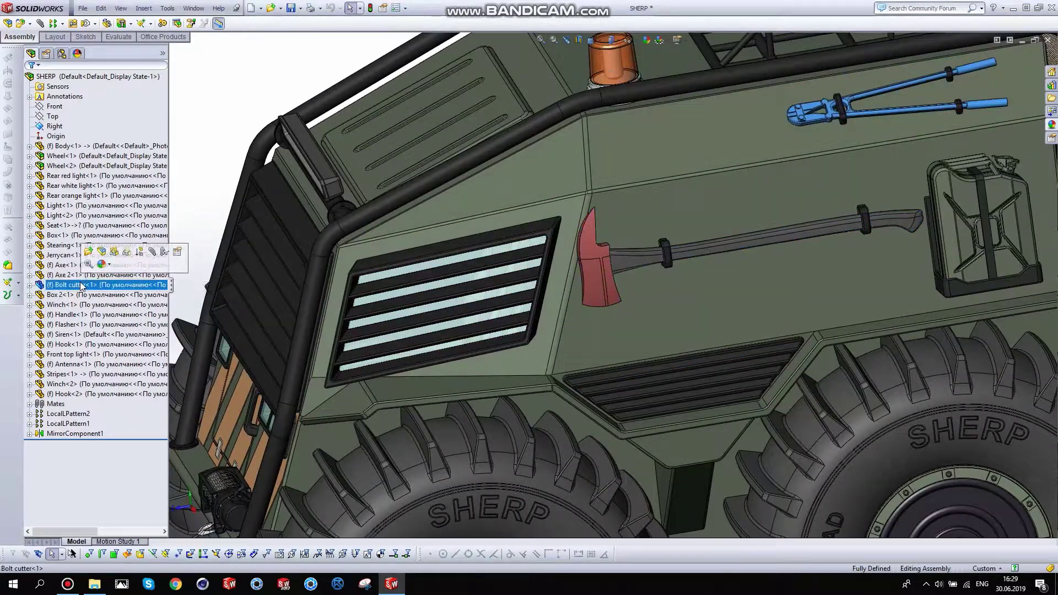
scroll(735, 300, "up", 3)
scroll(836, 123, "down", 3)
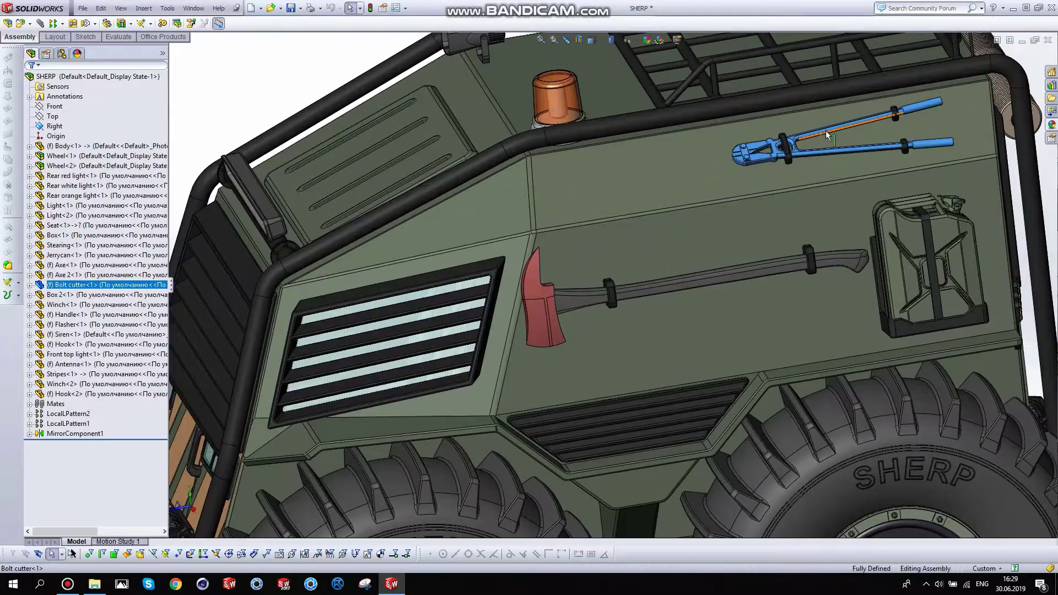
scroll(826, 130, "down", 3)
Open the Bolt cutter part and roll its feature history back above Fillet1
left_click(80, 255, "ctrl")
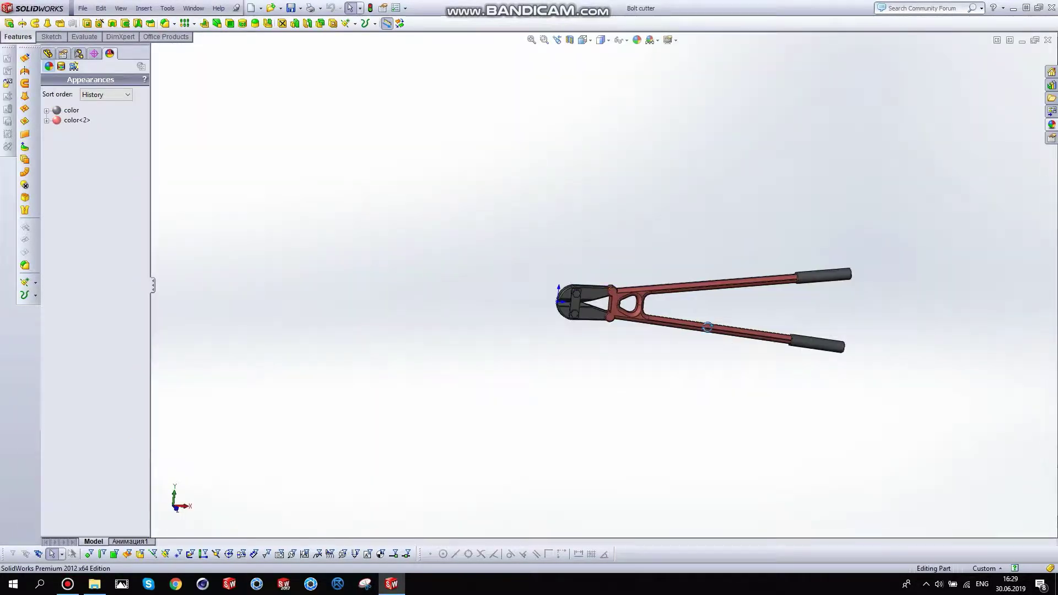
scroll(703, 323, "down", 1)
scroll(703, 322, "down", 2)
left_click(49, 53)
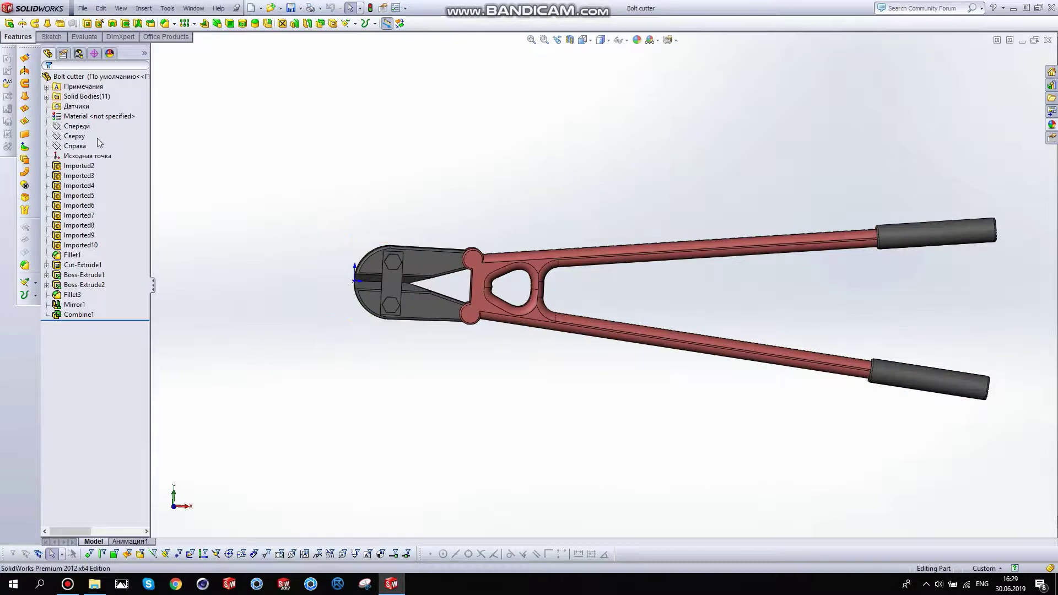
left_click(71, 254)
left_click(79, 223)
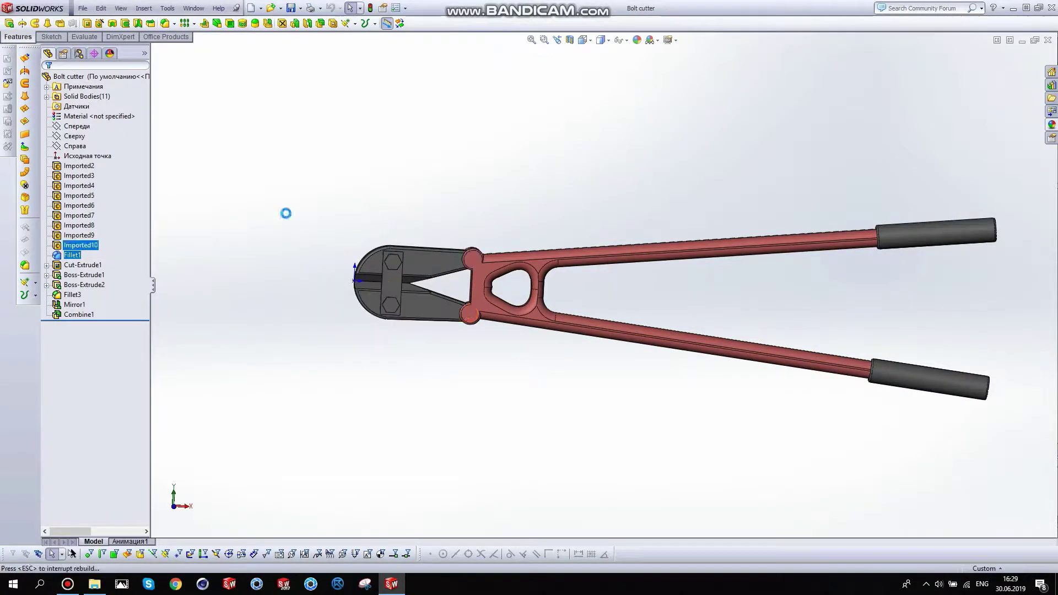
Orbit and zoom around the rolled-back bolt cutter in 3-D
mouse_move(621, 295)
middle_mouse_down()
mouse_move(632, 260)
mouse_move(642, 350)
middle_mouse_up()
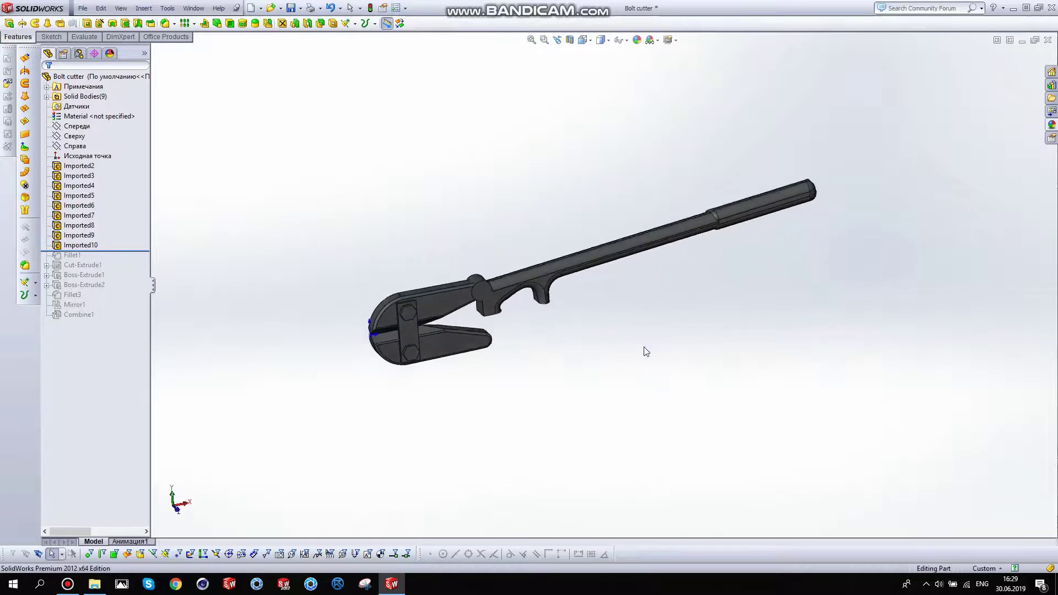
scroll(485, 299, "down", 2)
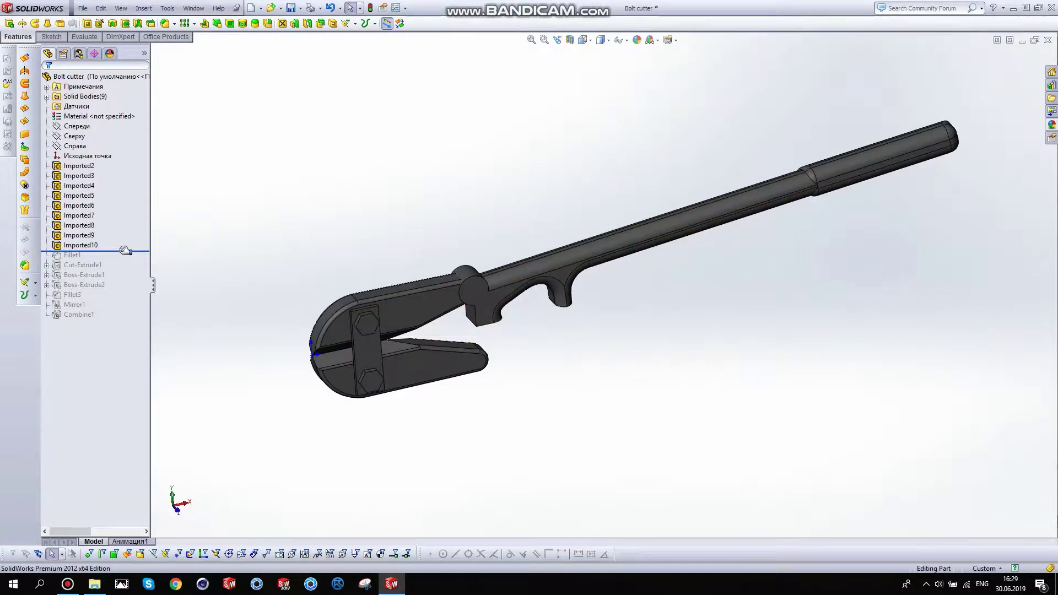
scroll(518, 380, "down", 2)
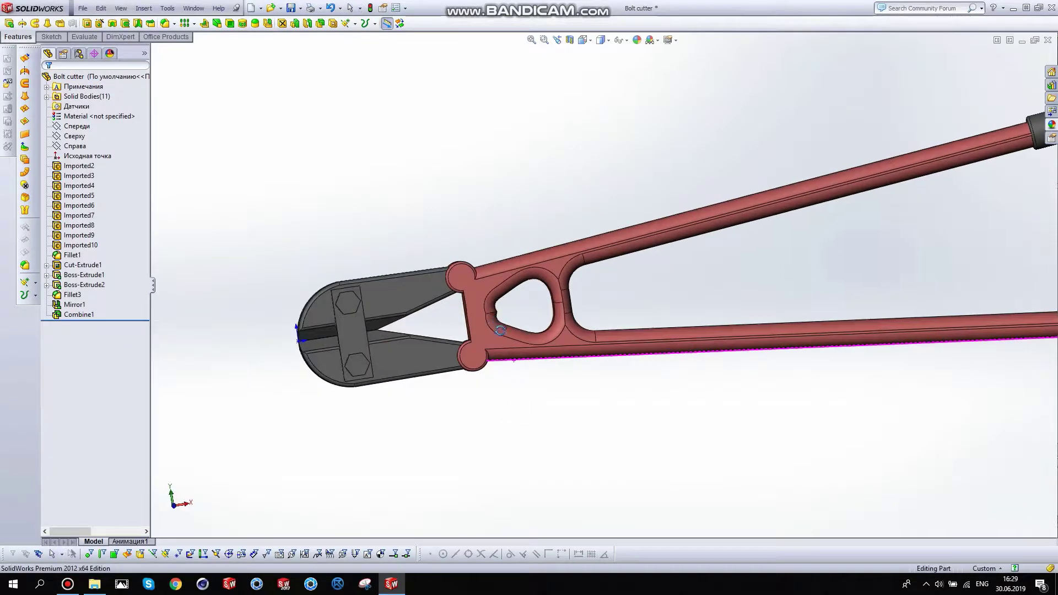
scroll(521, 379, "up", 3)
scroll(606, 342, "up", 1)
middle_click_drag(729, 298, 713, 279)
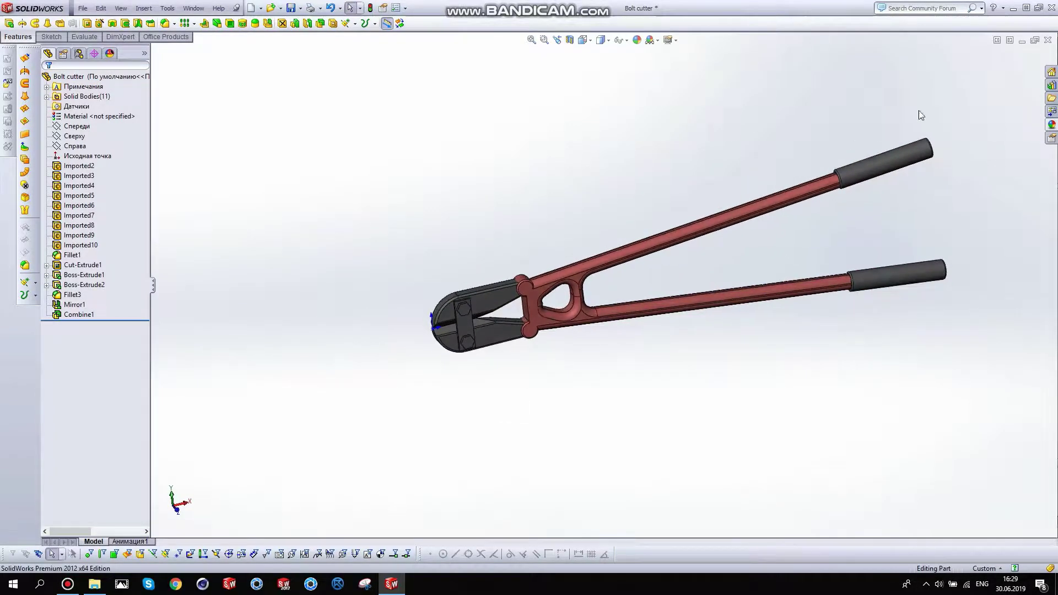
Close the Bolt cutter part without saving changes
left_click(1048, 40)
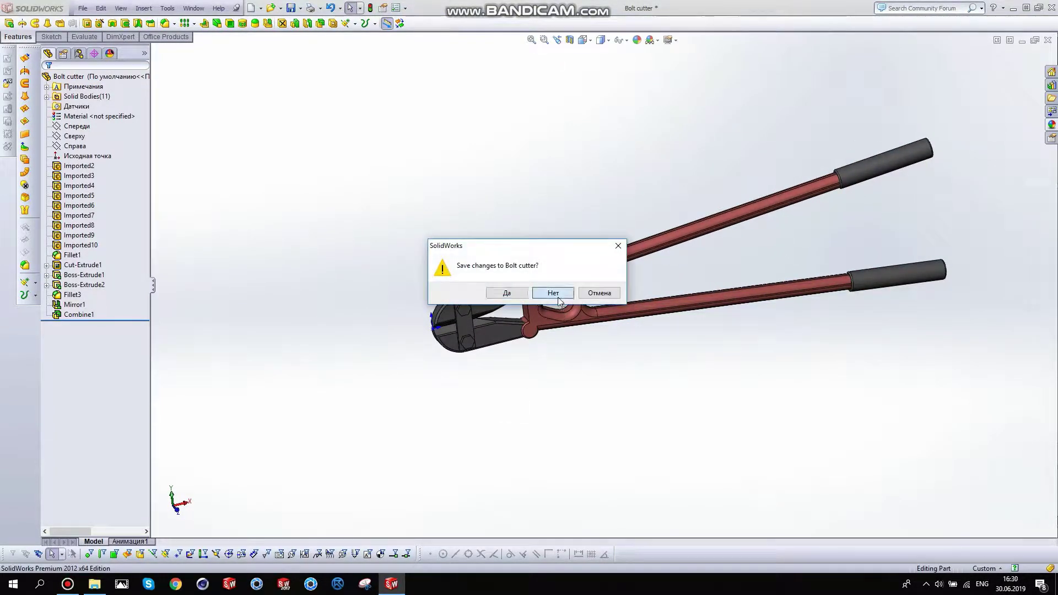
left_click(553, 293)
left_click(567, 317)
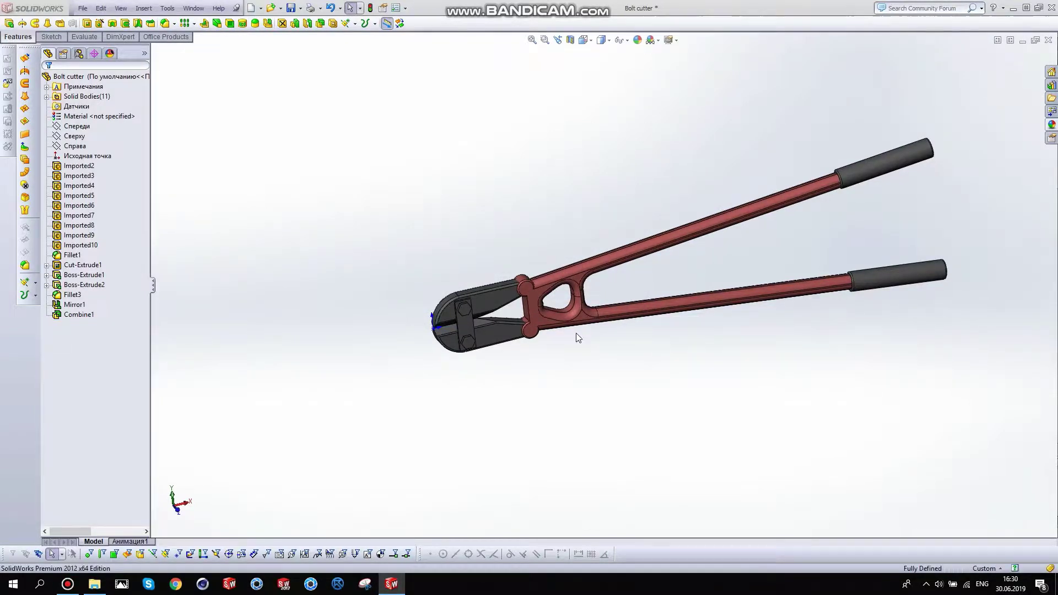
scroll(610, 283, "up", 5)
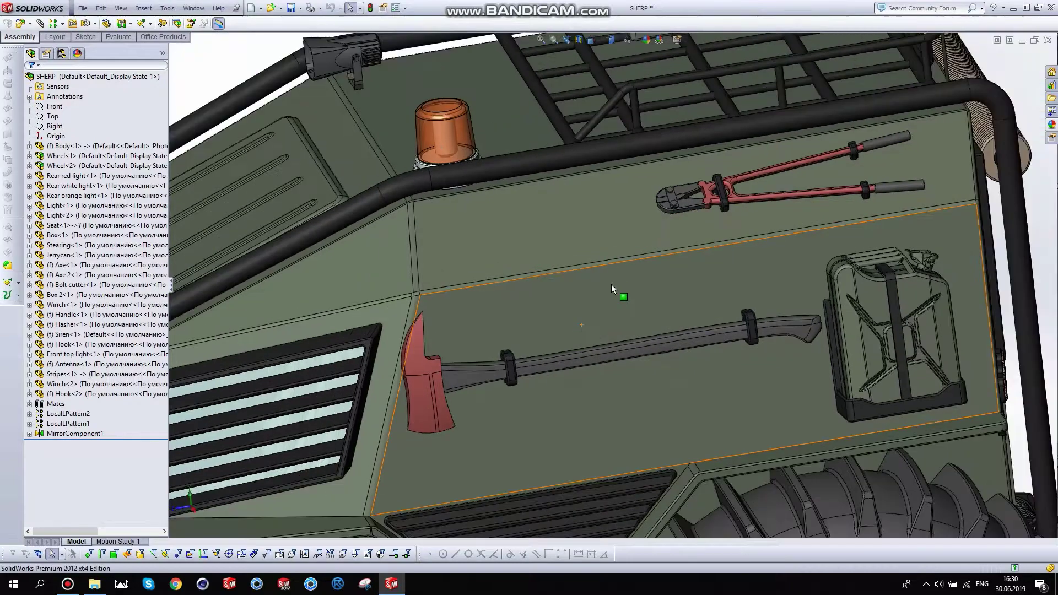
left_click(96, 300)
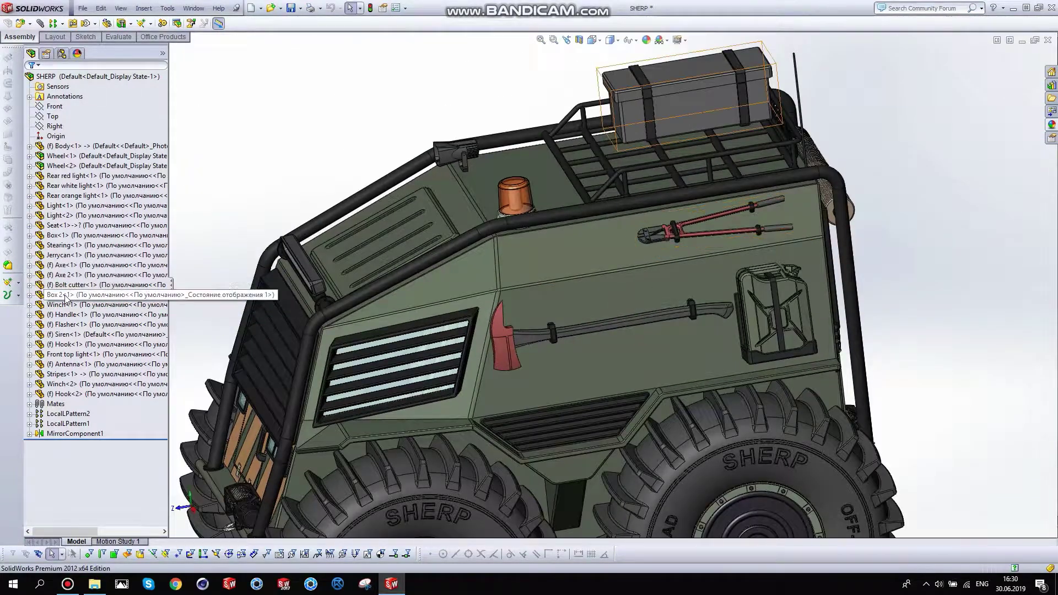
left_click(97, 295)
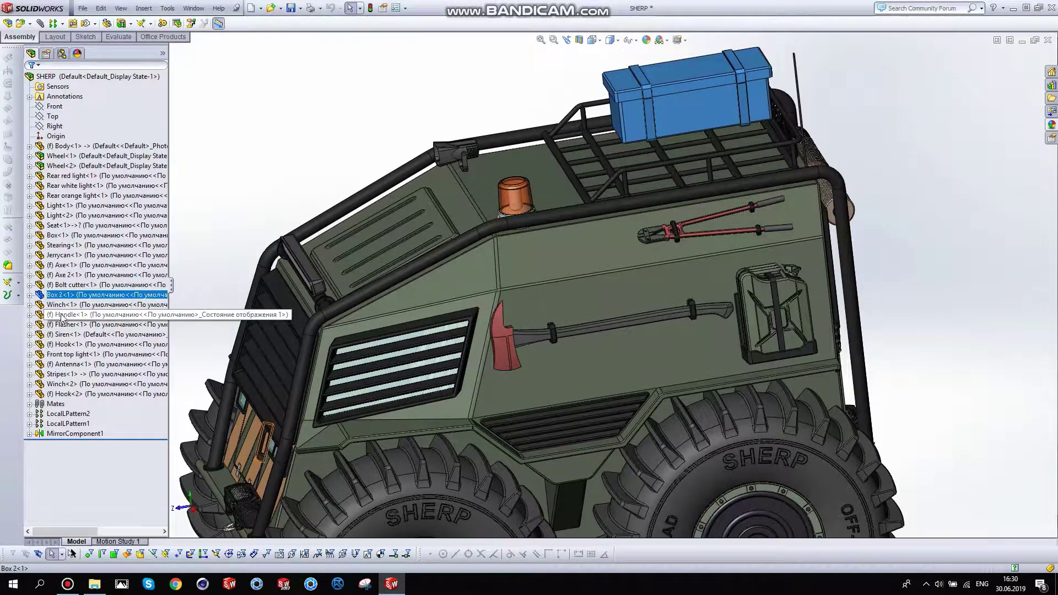
left_click(63, 305)
scroll(703, 374, "up", 3)
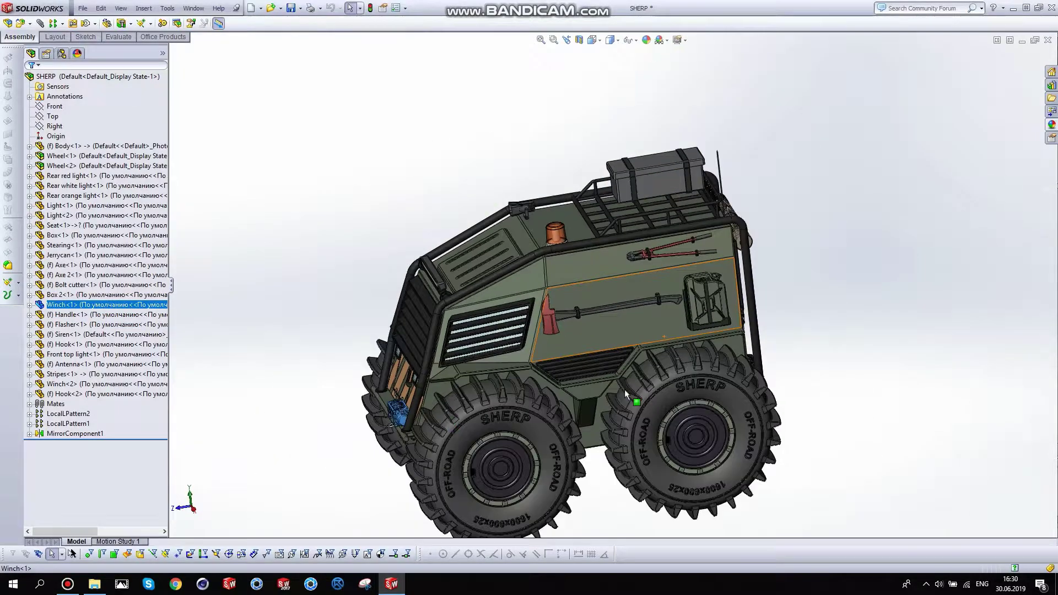
middle_click_drag(624, 389, 465, 431)
scroll(465, 431, "down", 3)
scroll(459, 414, "down", 2)
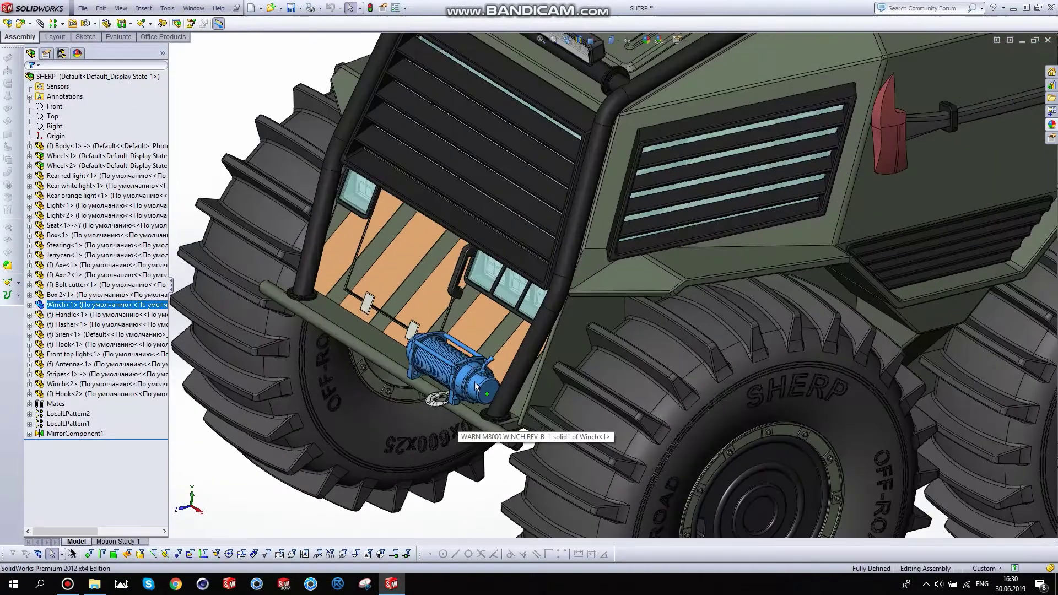
scroll(462, 421, "down", 2)
scroll(464, 428, "down", 2)
middle_click_drag(466, 433, 477, 466)
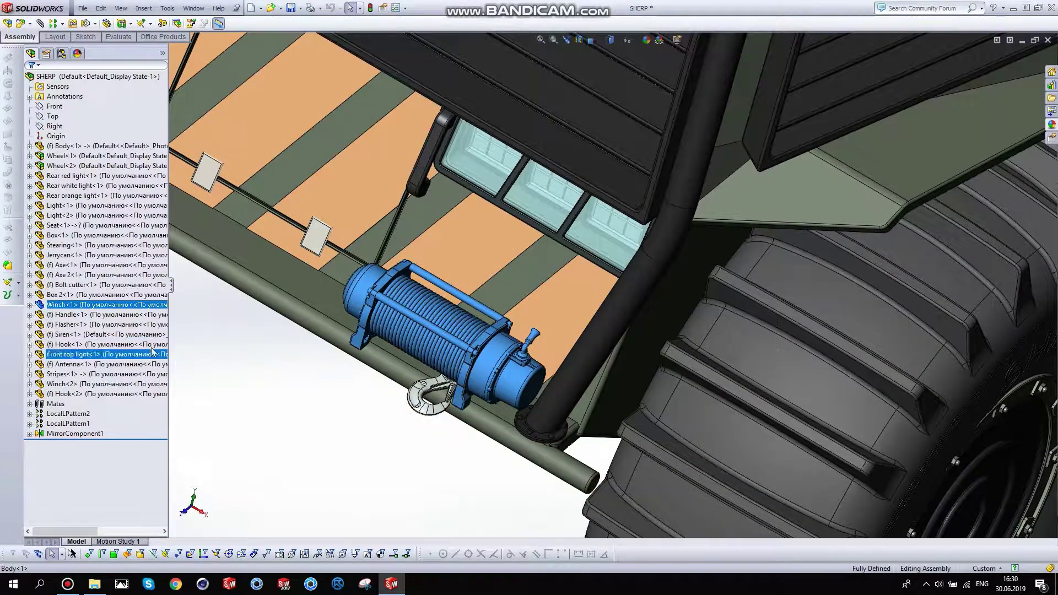
key("Escape")
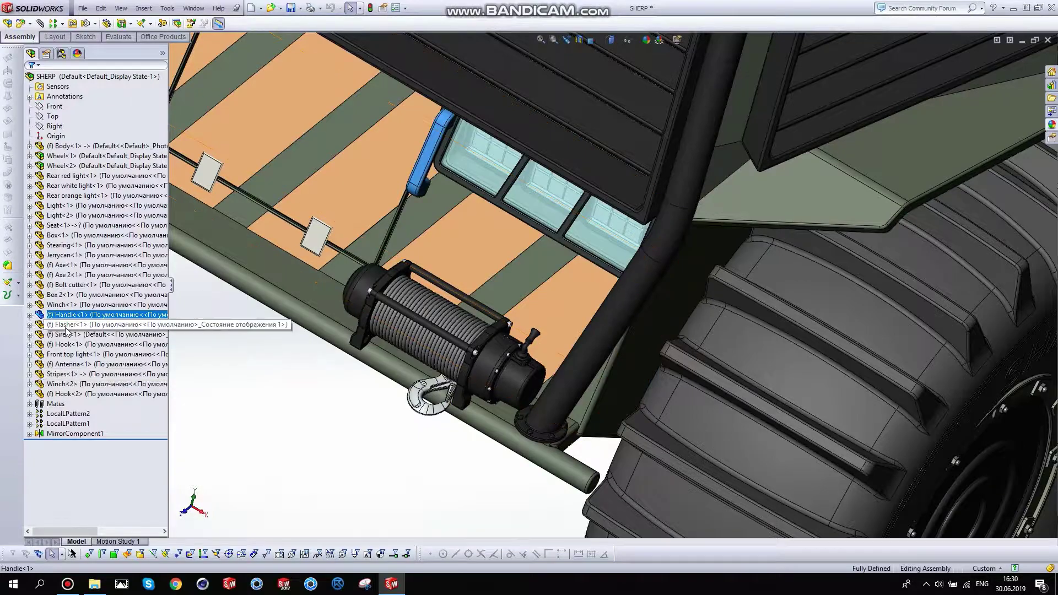
key("Down")
scroll(382, 419, "up", 5)
scroll(380, 421, "up", 2)
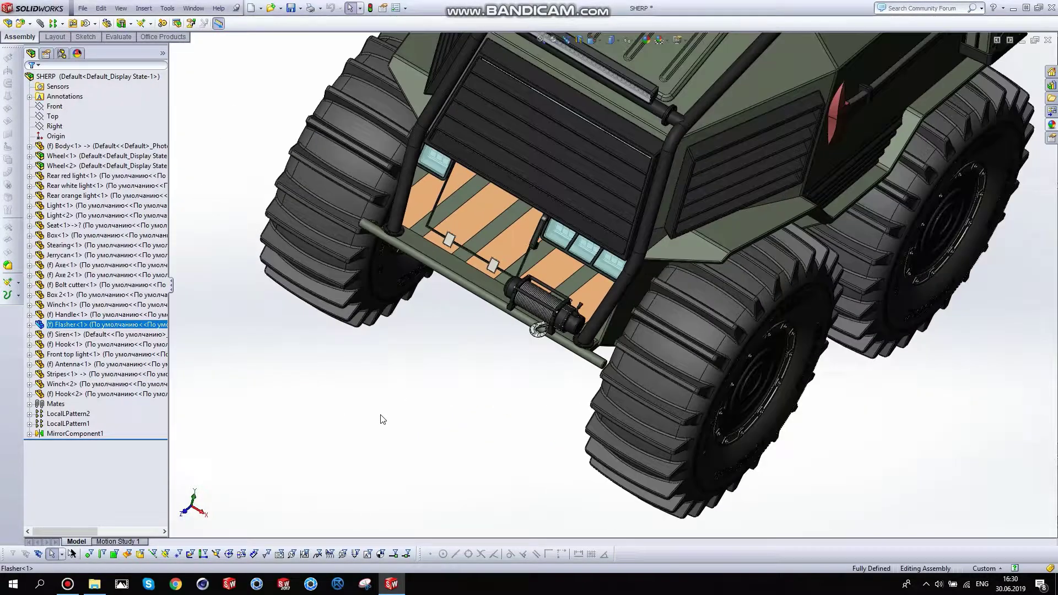
scroll(414, 402, "up", 2)
middle_click_drag(788, 198, 740, 41)
scroll(720, 48, "down", 2)
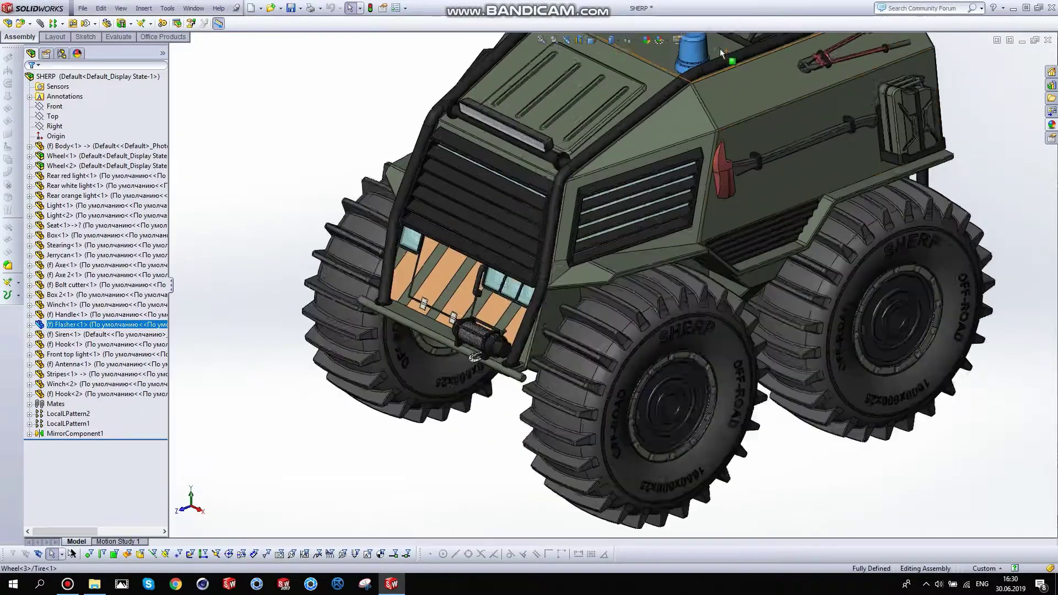
scroll(693, 68, "down", 2)
scroll(666, 104, "down", 3)
left_click(663, 113)
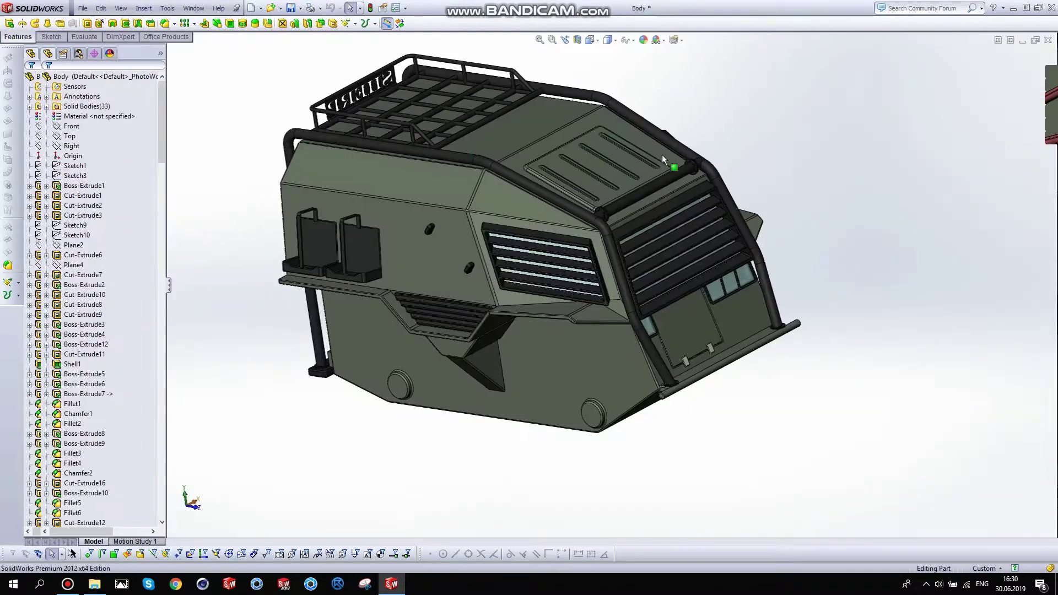
left_click(1049, 42)
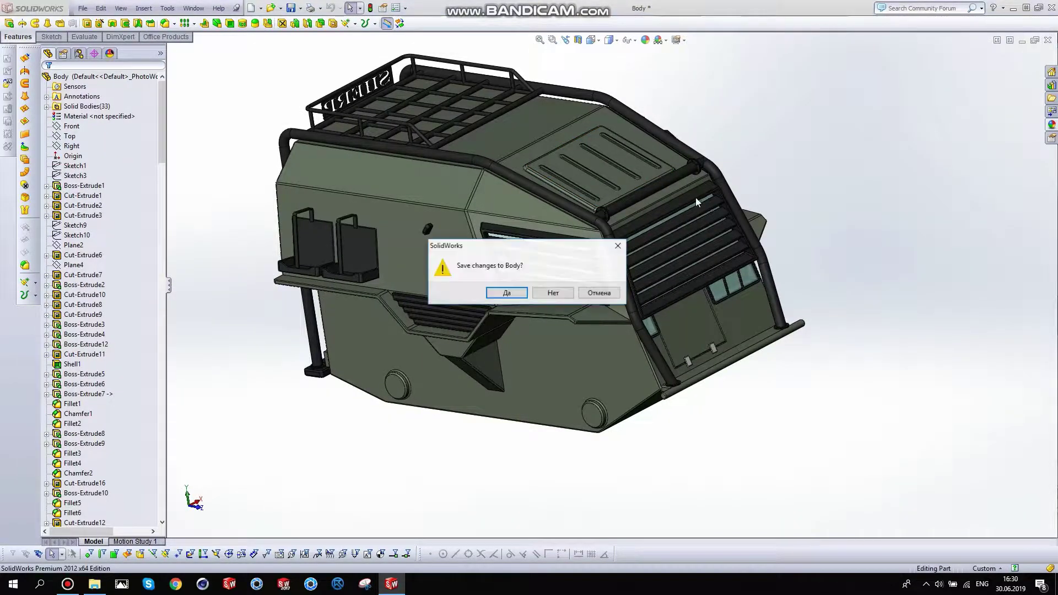
left_click(562, 295)
left_click(568, 316)
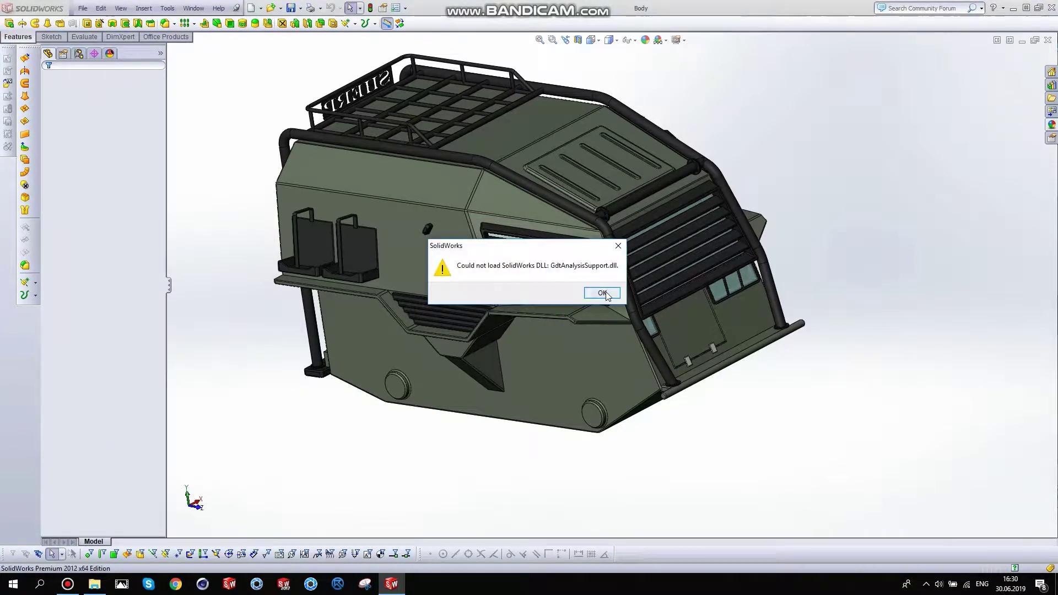
left_click(605, 293)
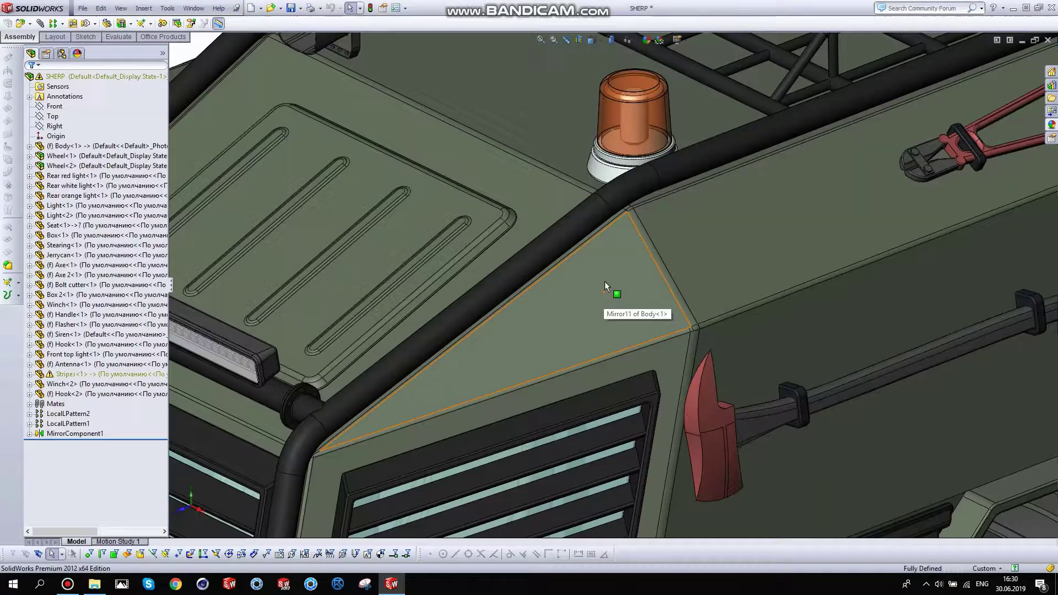
left_click(604, 167)
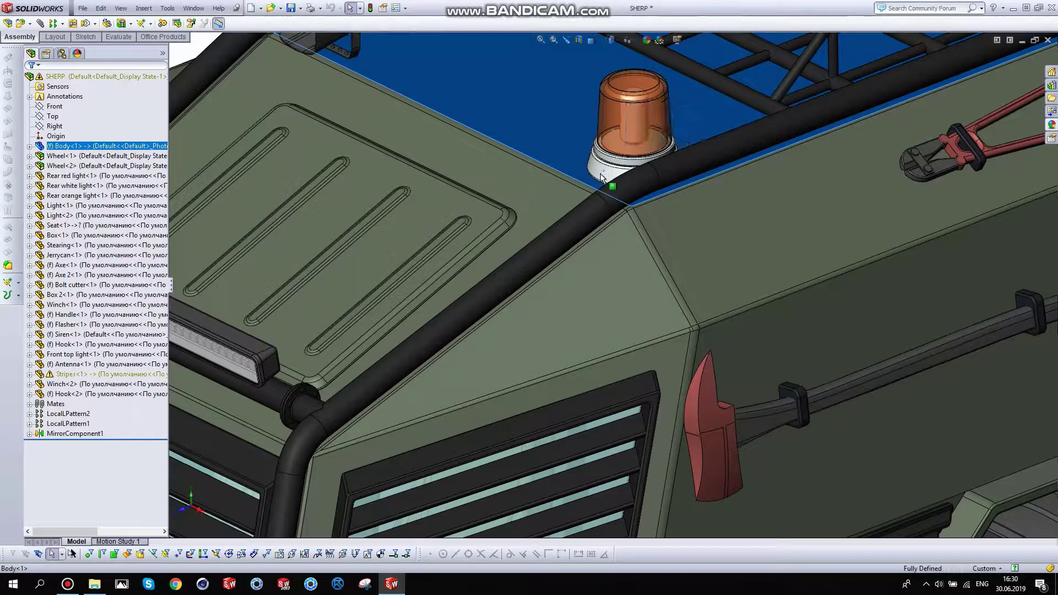
middle_click_drag(617, 134, 505, 144)
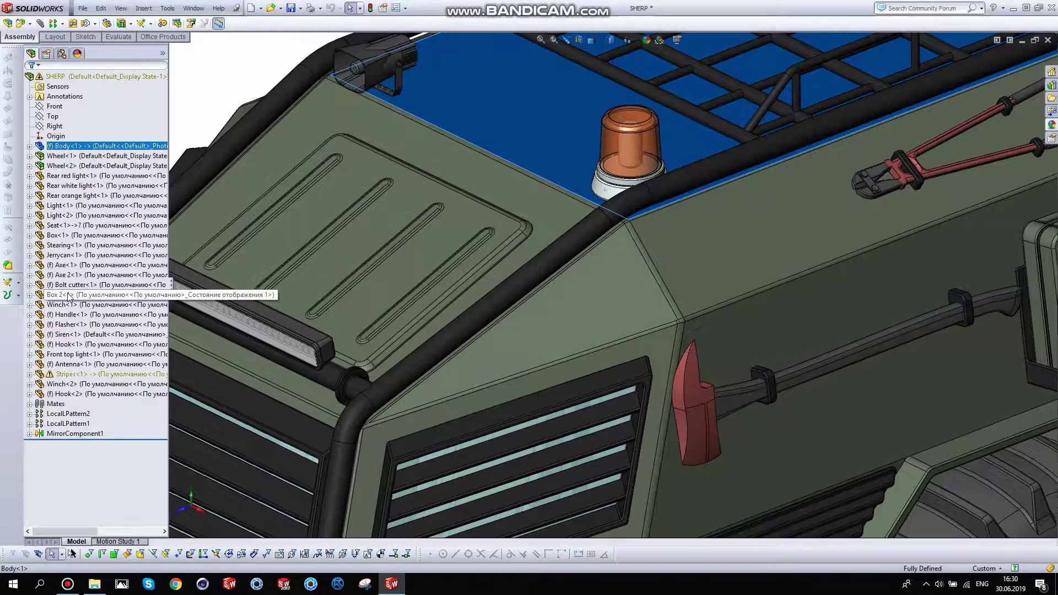
left_click(62, 334)
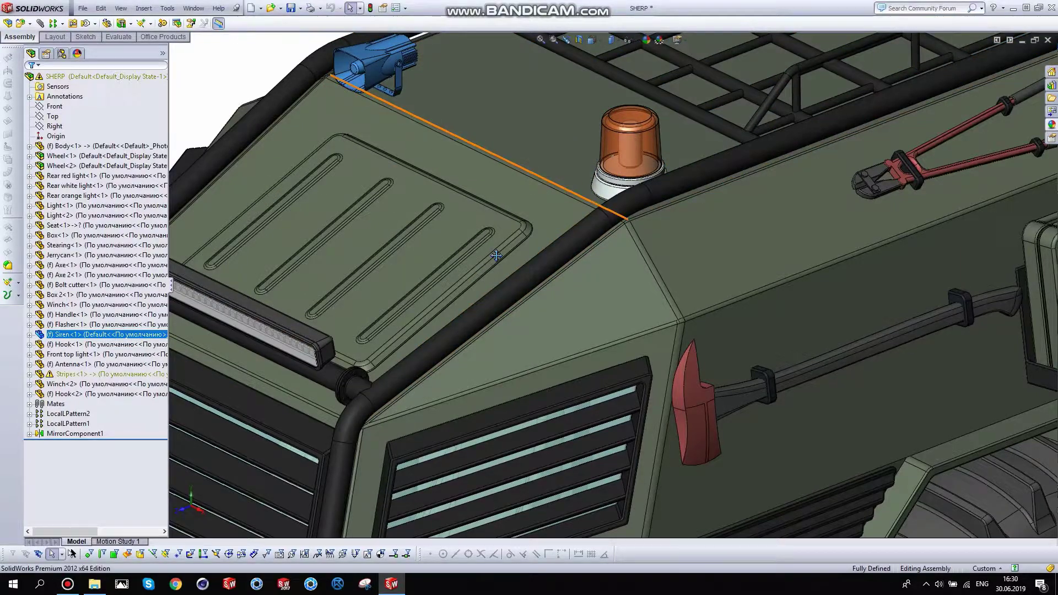
middle_click_drag(417, 117, 501, 257)
scroll(472, 227, "down", 5)
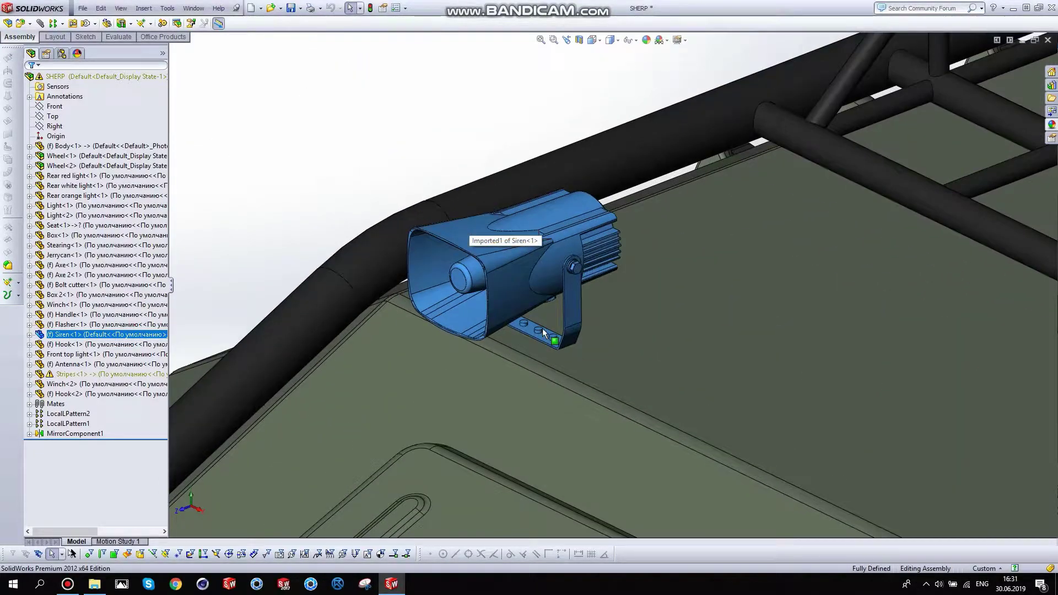
left_click(65, 345)
scroll(633, 337, "up", 2)
scroll(631, 336, "up", 3)
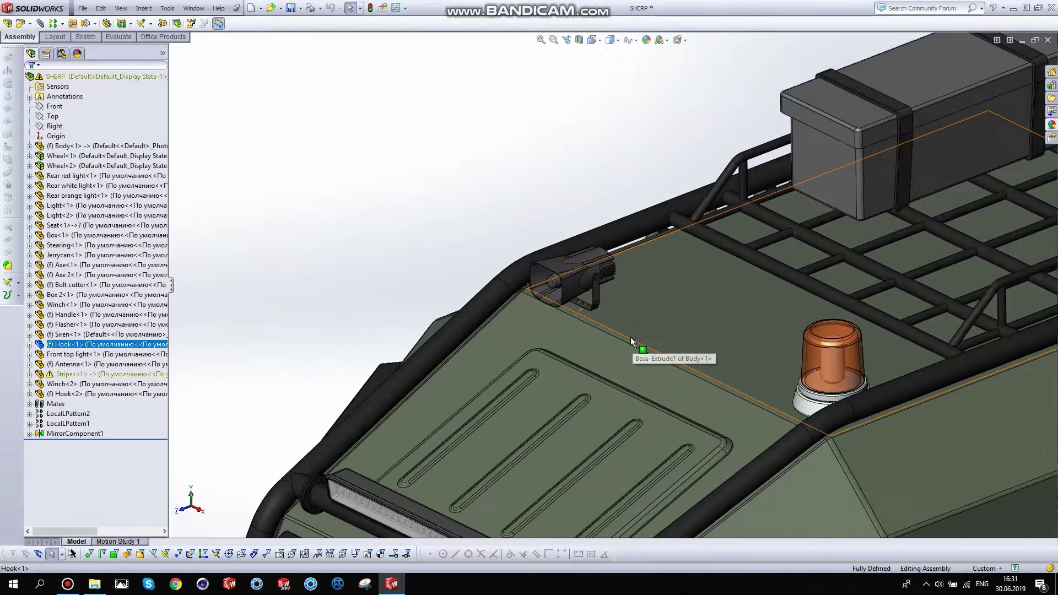
scroll(630, 337, "up", 2)
scroll(570, 211, "up", 3)
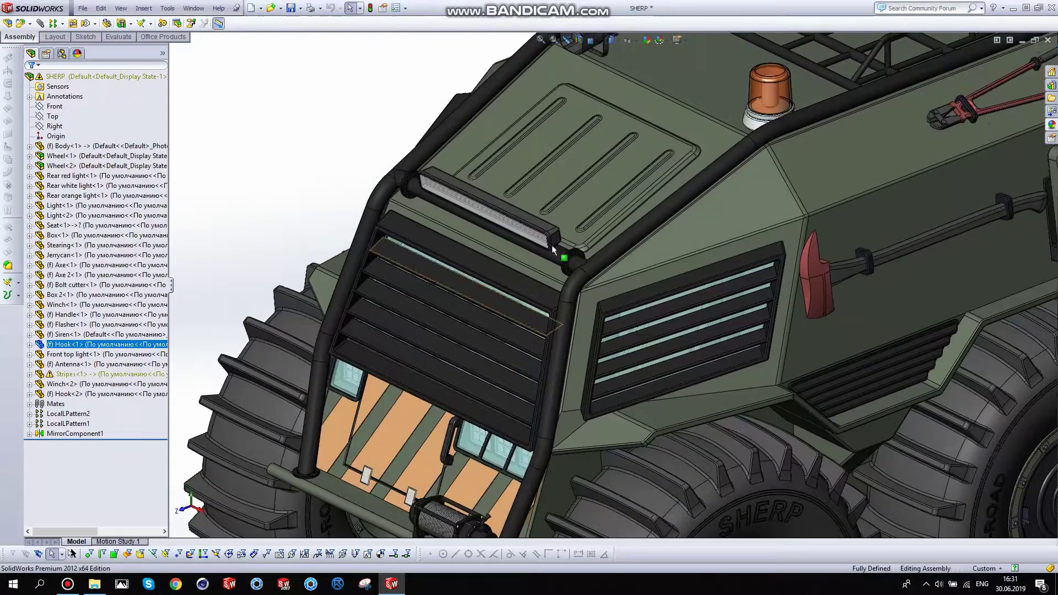
scroll(482, 395, "down", 3)
scroll(482, 396, "down", 2)
scroll(515, 392, "down", 2)
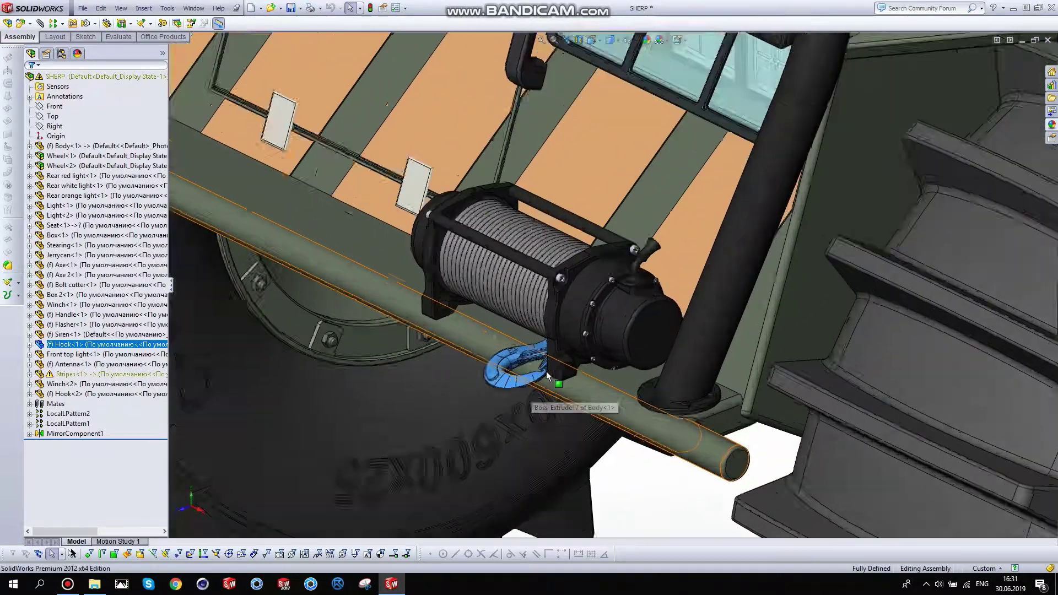
scroll(547, 371, "down", 3)
scroll(574, 353, "down", 3)
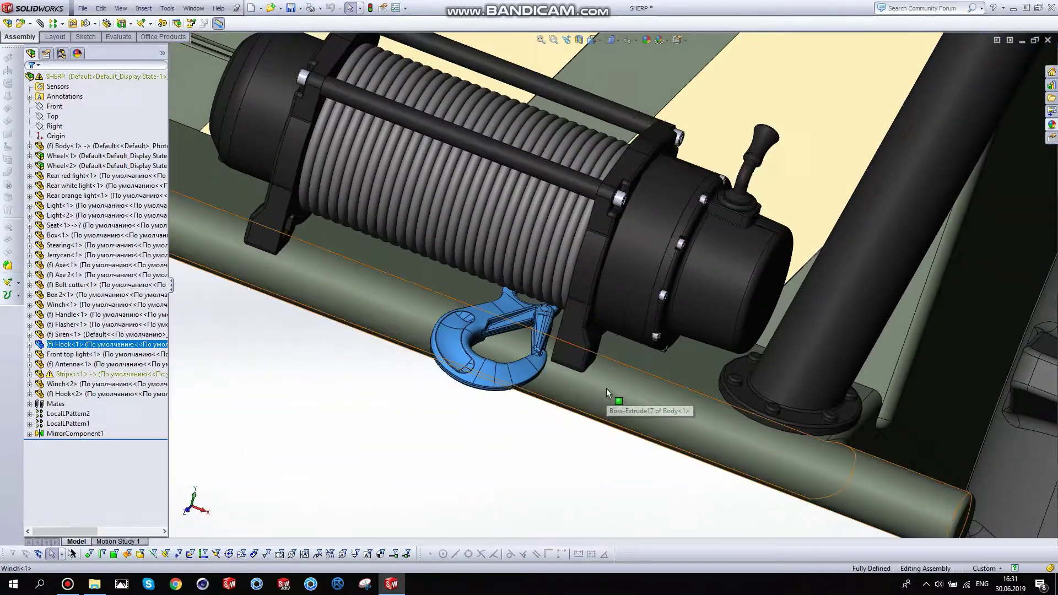
left_click(75, 355)
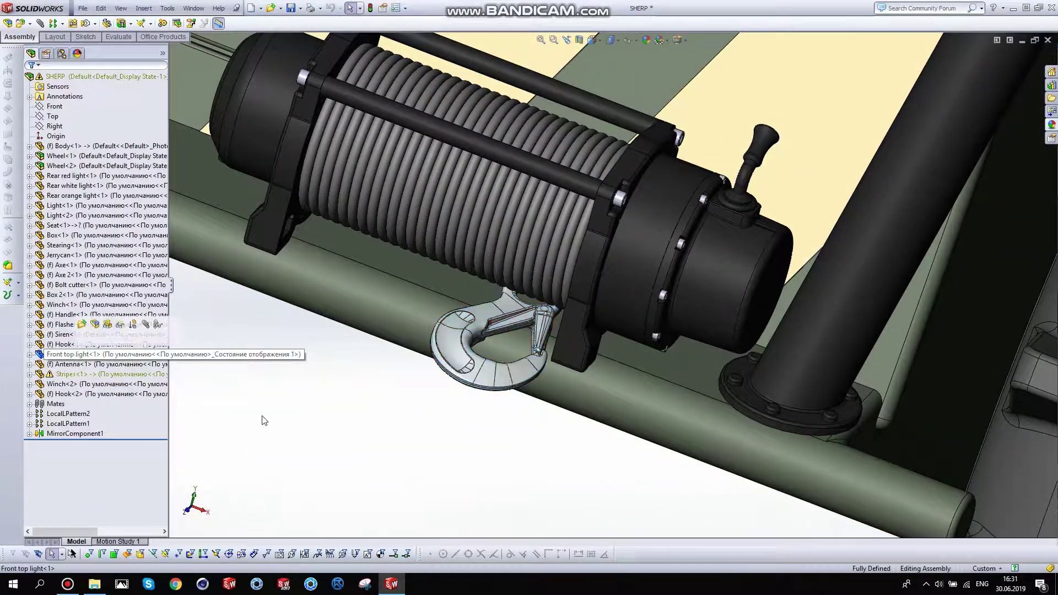
scroll(406, 453, "up", 2)
scroll(709, 162, "up", 2)
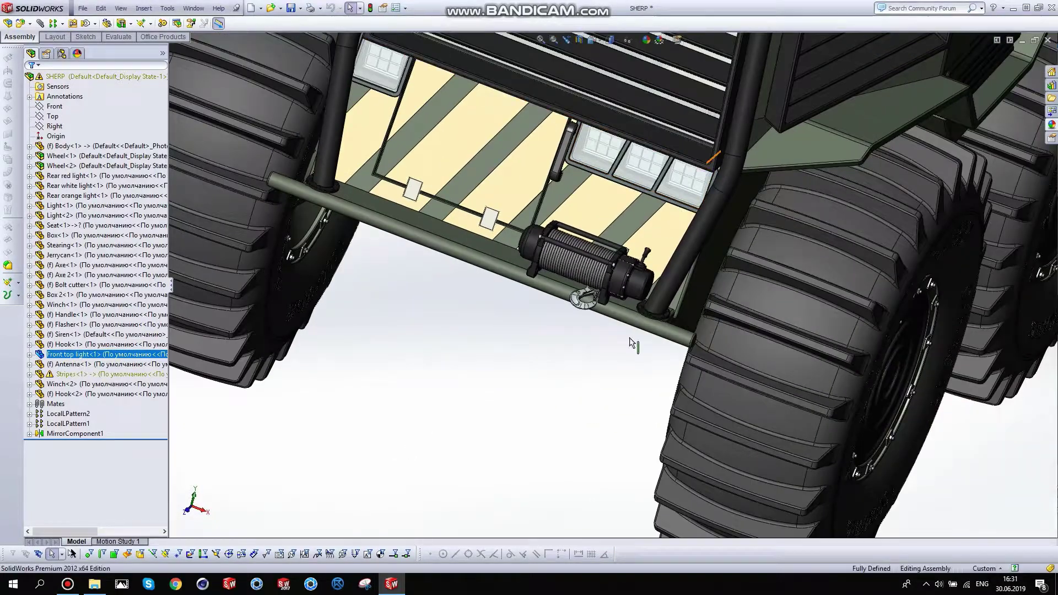
middle_click_drag(630, 343, 556, 207)
scroll(556, 207, "down", 3)
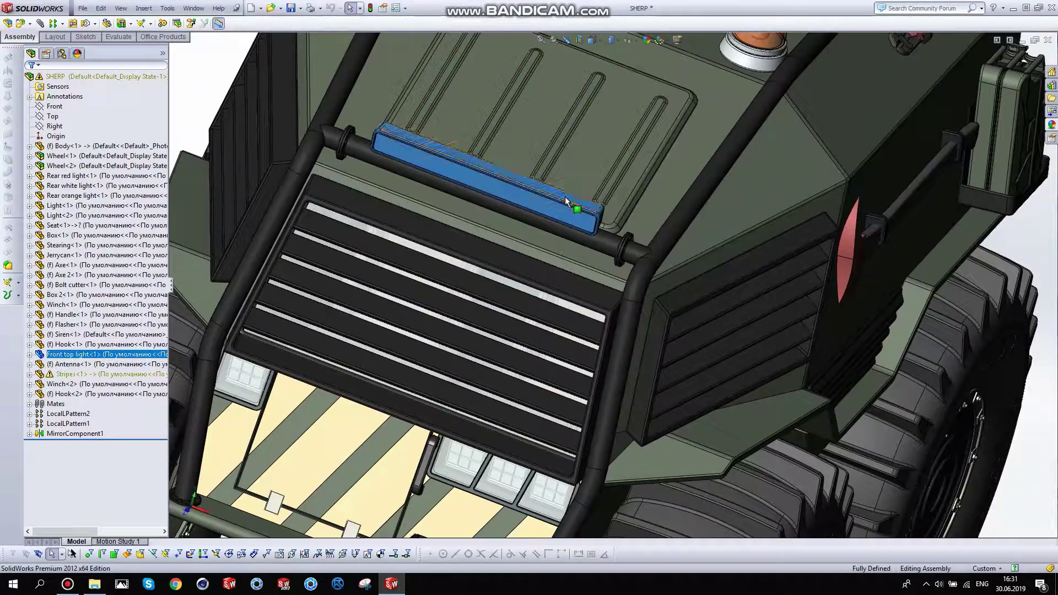
left_click(568, 203)
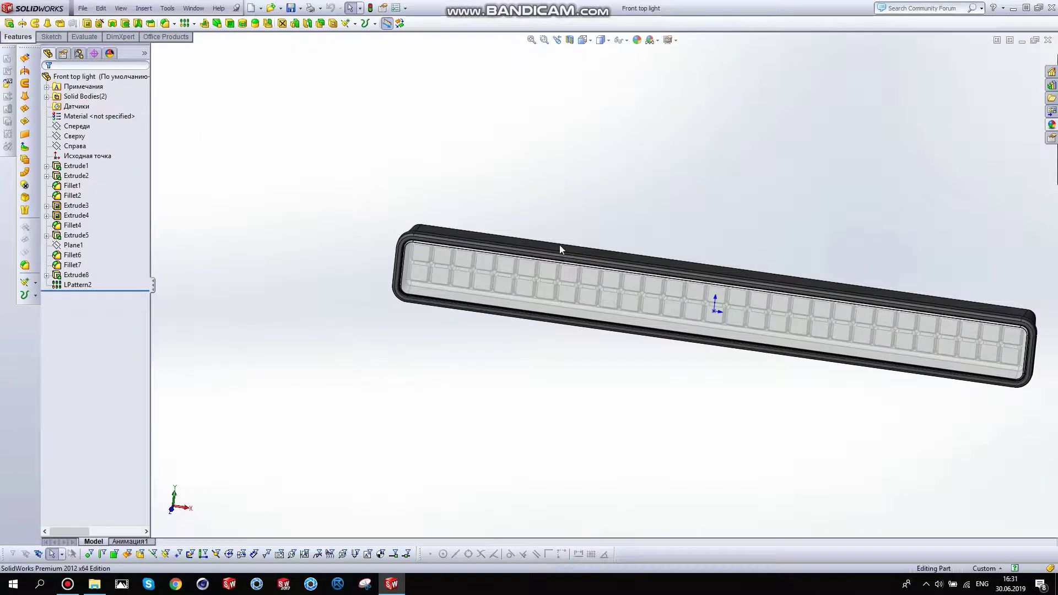
Turn the light bar forward and hide the Fillet6 cover body to expose the LEDs
middle_click_drag(560, 245, 527, 304)
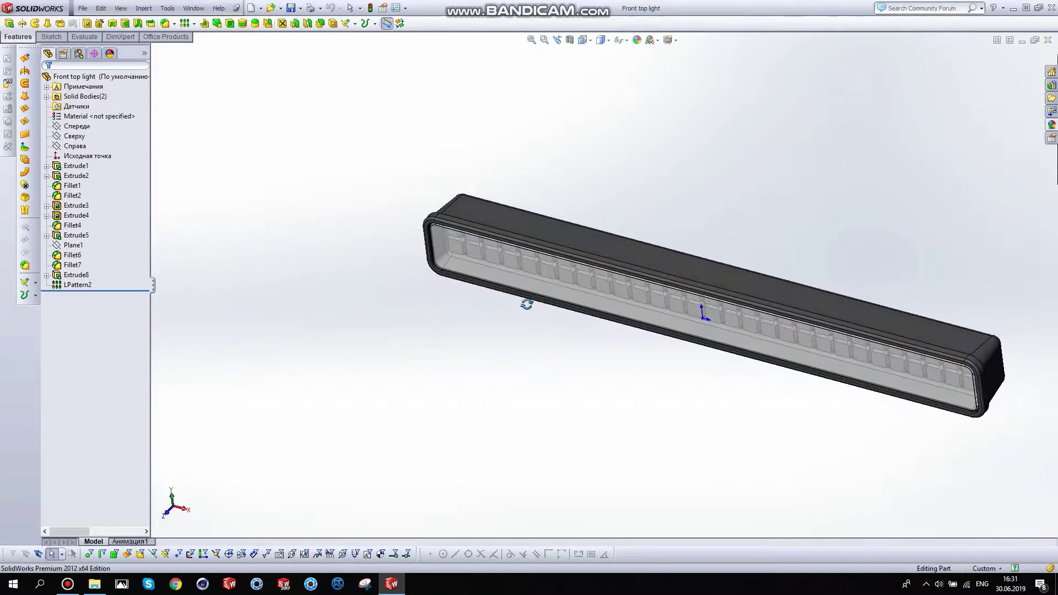
mouse_move(675, 337)
middle_mouse_down()
mouse_move(589, 226)
mouse_move(513, 285)
mouse_move(520, 292)
middle_mouse_up()
scroll(409, 300, "down", 2)
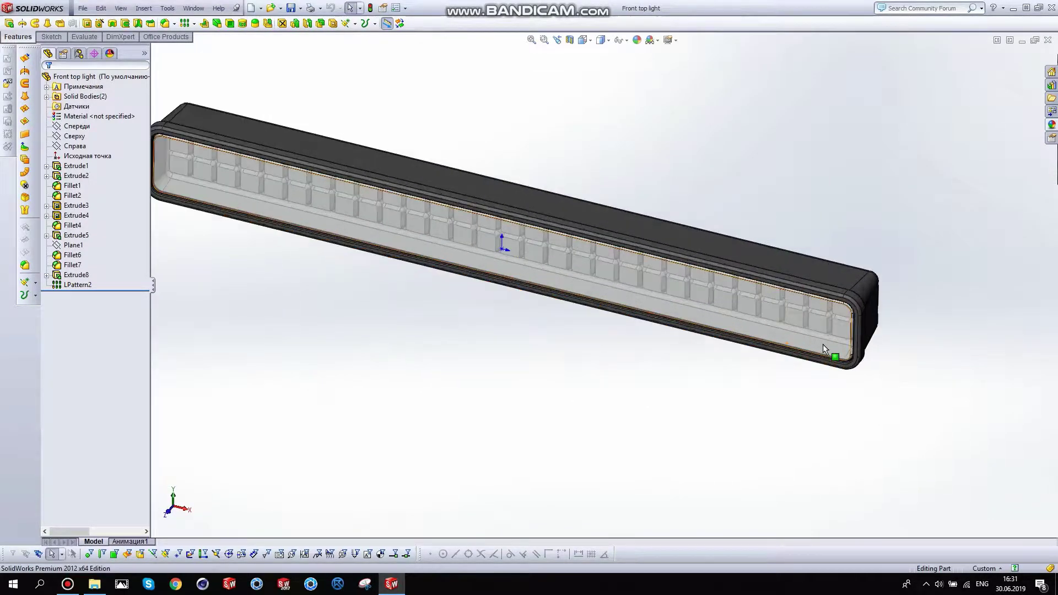
scroll(408, 301, "down", 4)
double_click(83, 97)
left_click(81, 107)
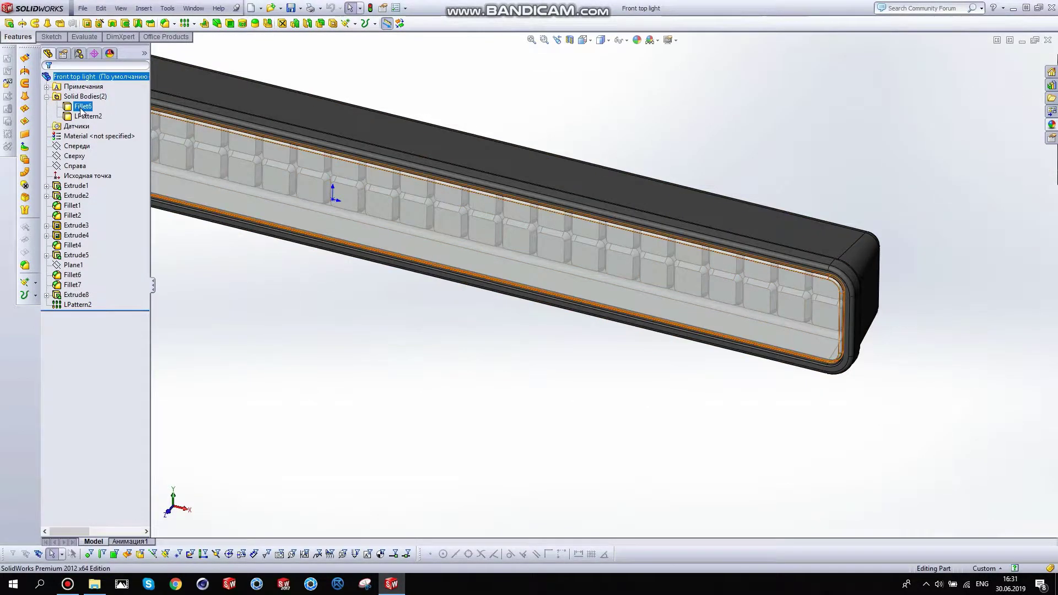
left_click(81, 108)
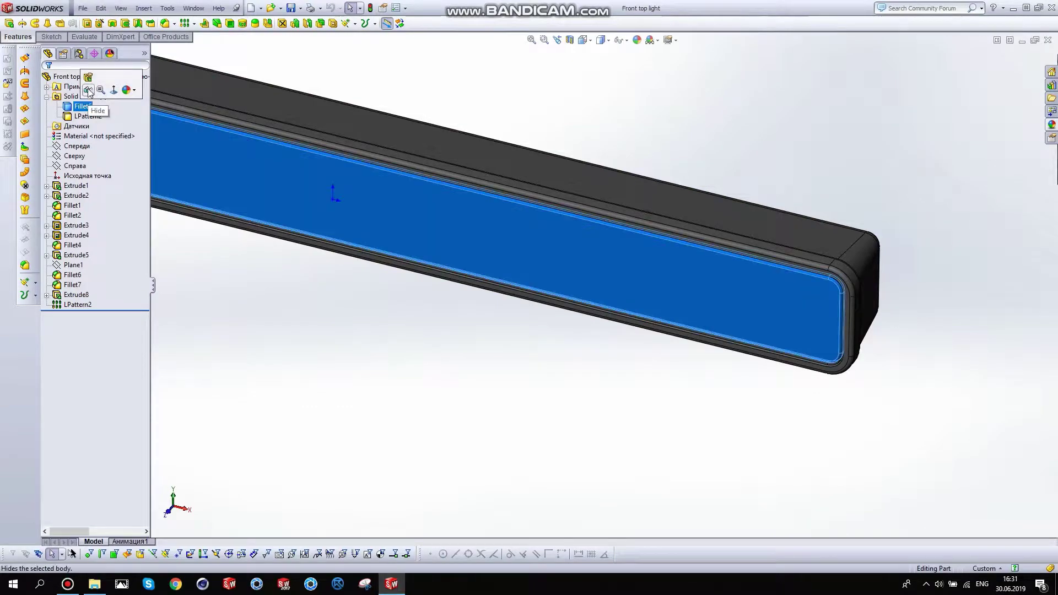
left_click(88, 90)
left_click(595, 406)
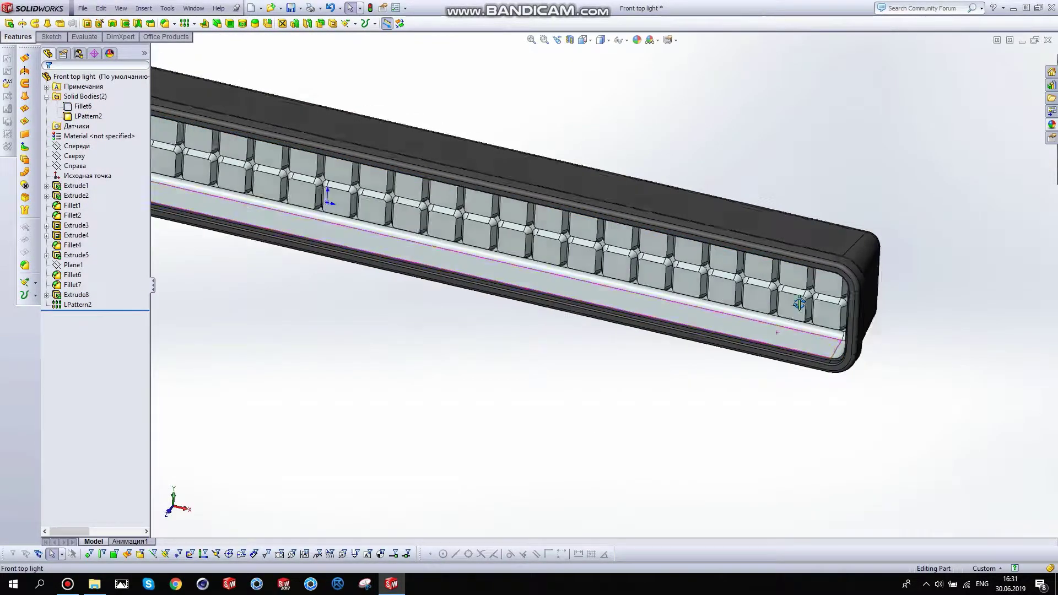
Inspect the housing's inner face, then show the Fillet6 cover body again
mouse_move(595, 406)
middle_mouse_down()
mouse_move(736, 303)
mouse_move(726, 313)
middle_mouse_up()
left_click(722, 314)
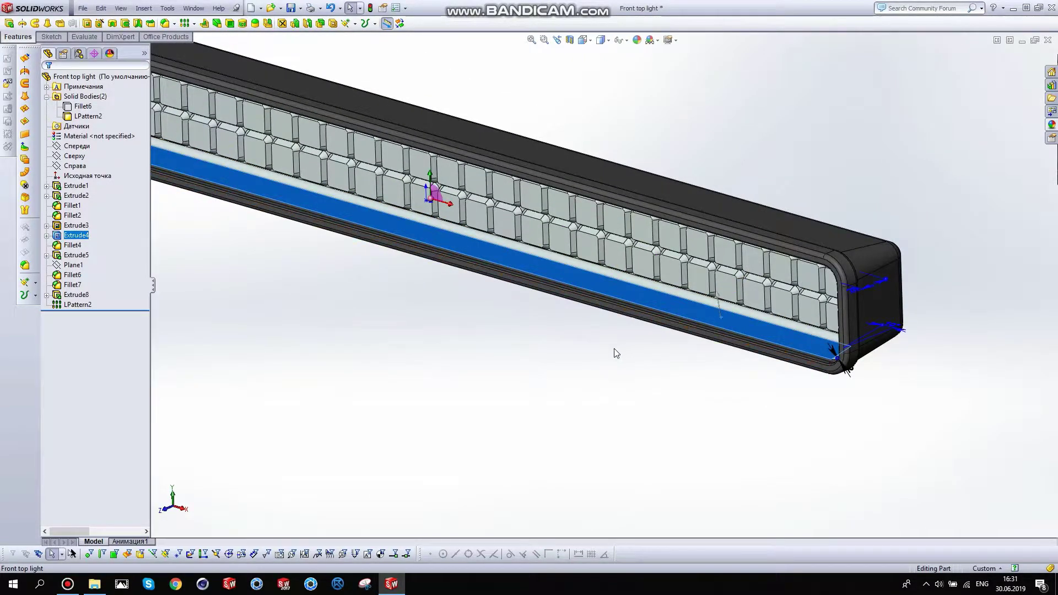
scroll(614, 349, "up", 3)
mouse_move(515, 283)
middle_mouse_down()
mouse_move(529, 279)
mouse_move(453, 273)
mouse_move(626, 275)
middle_mouse_up()
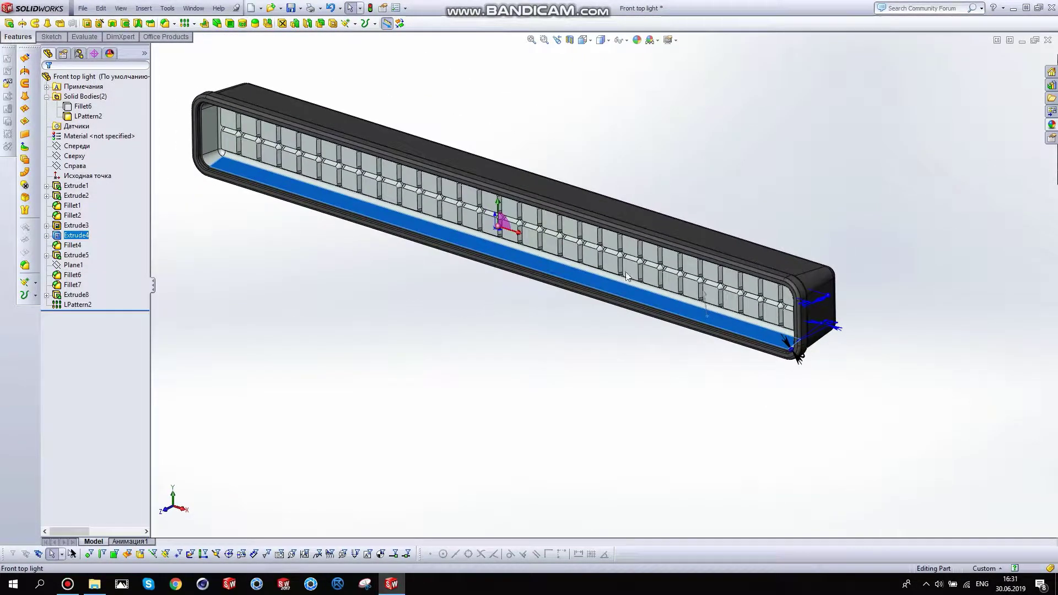
left_click(1014, 84)
left_click(83, 107)
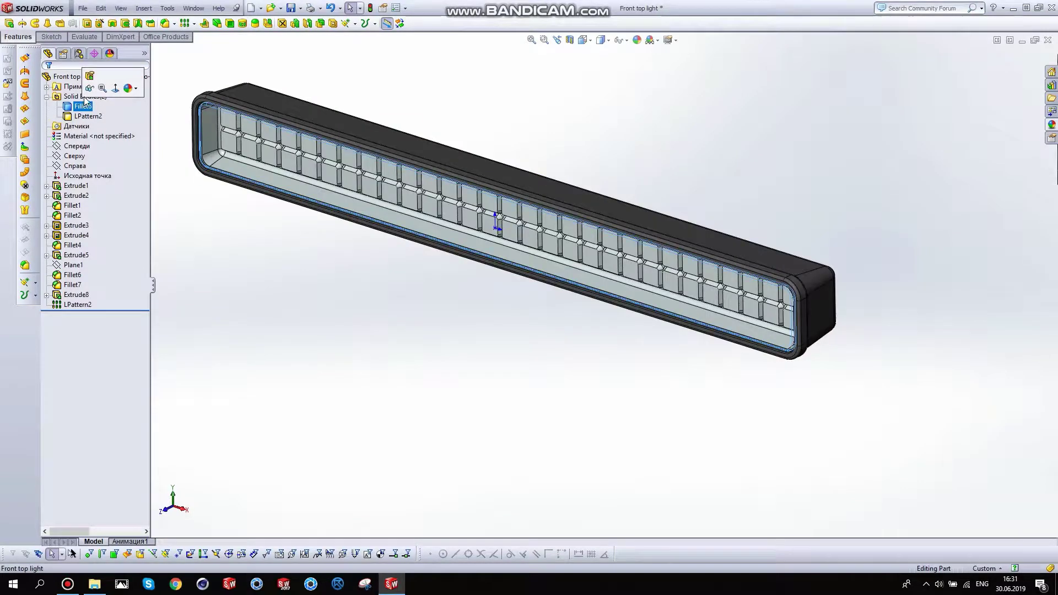
left_click(700, 118)
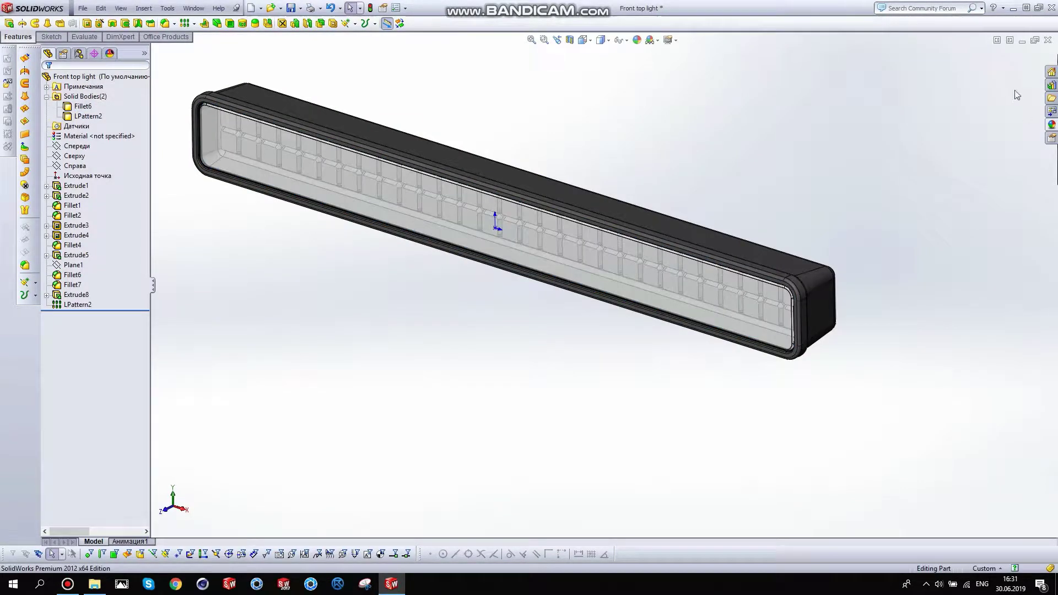
Close the Front top light part without saving changes
left_click(1048, 39)
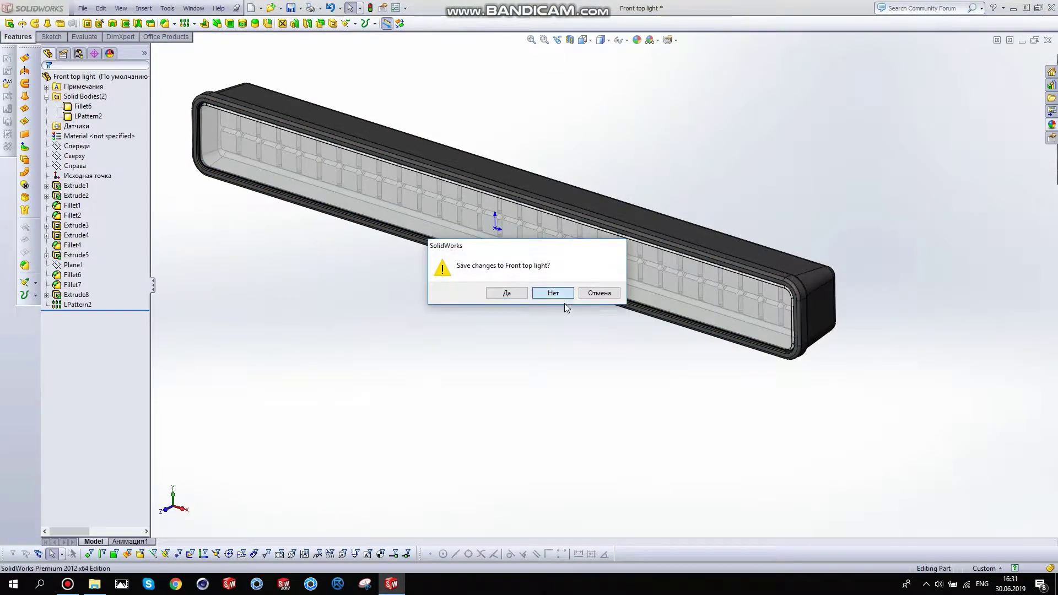
left_click(553, 293)
left_click(570, 314)
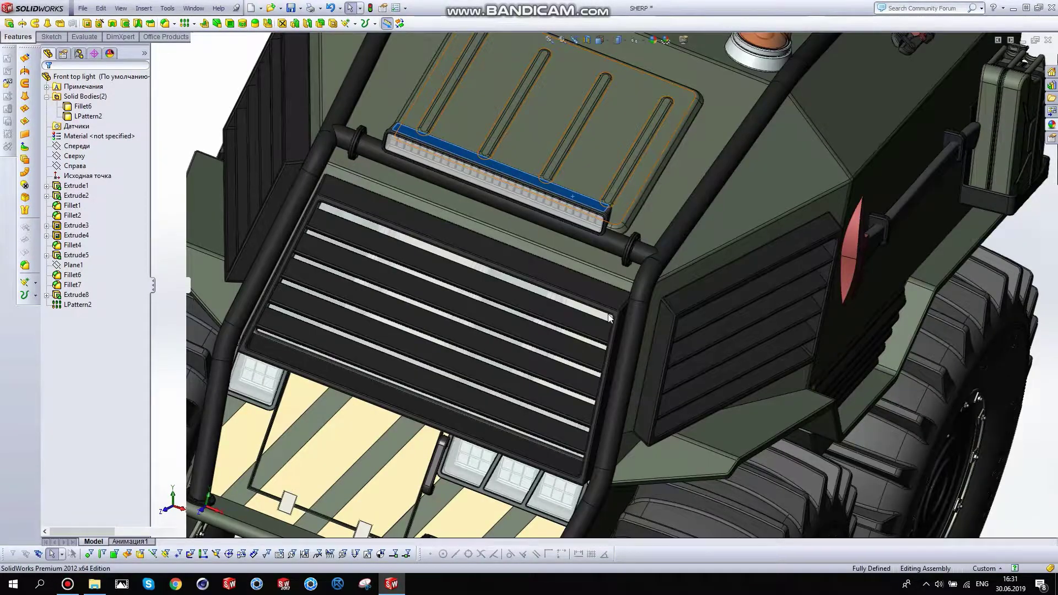
Select the Antenna and zoom in on the roof rack from the side
left_click(122, 304)
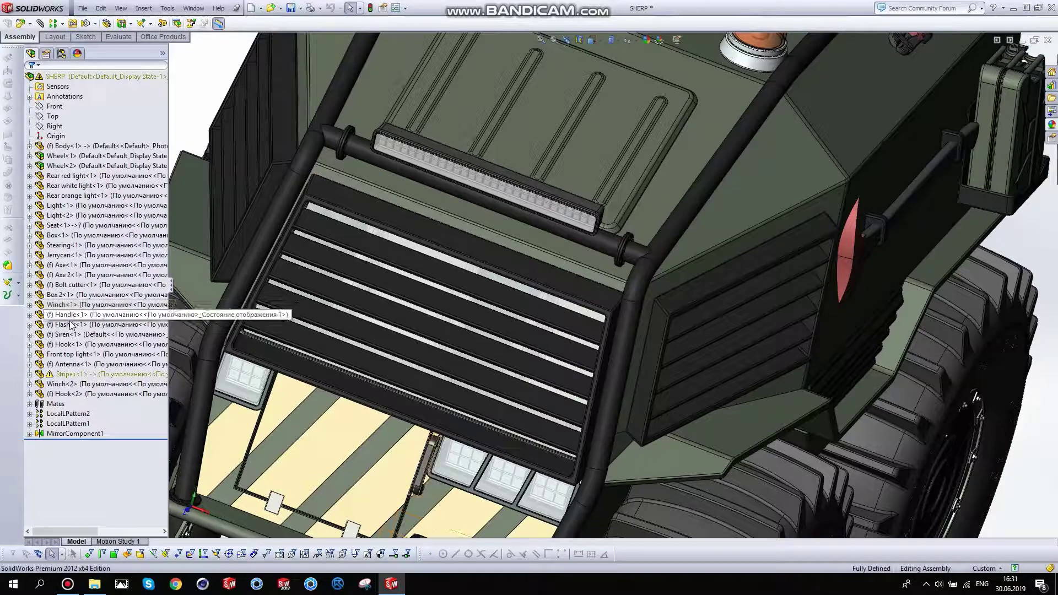
left_click(69, 364)
scroll(679, 214, "up", 3)
scroll(685, 217, "up", 2)
scroll(684, 217, "up", 2)
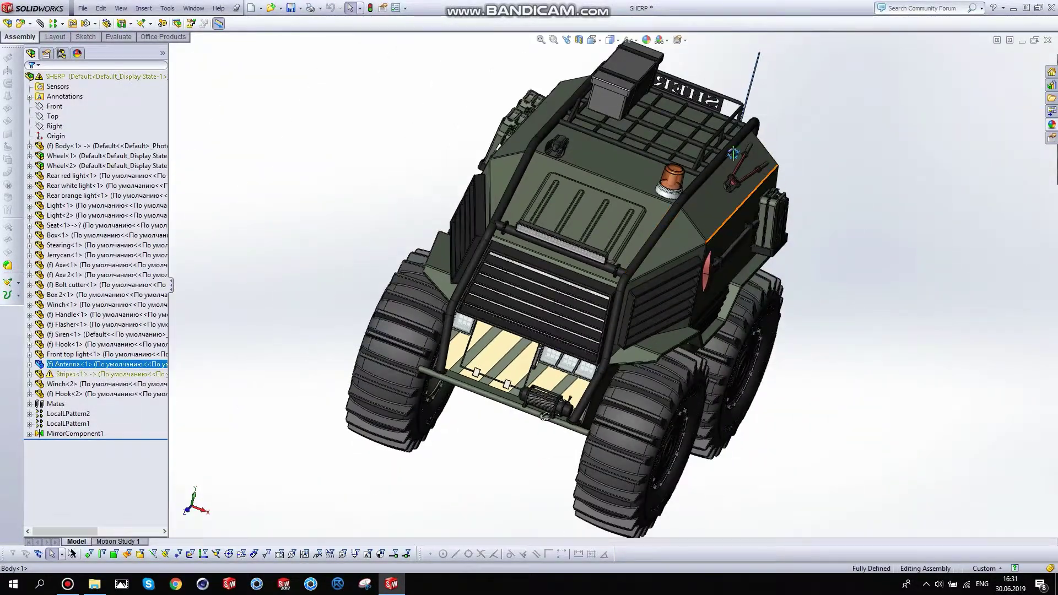
middle_click_drag(685, 217, 781, 127)
scroll(781, 128, "down", 2)
scroll(717, 188, "down", 2)
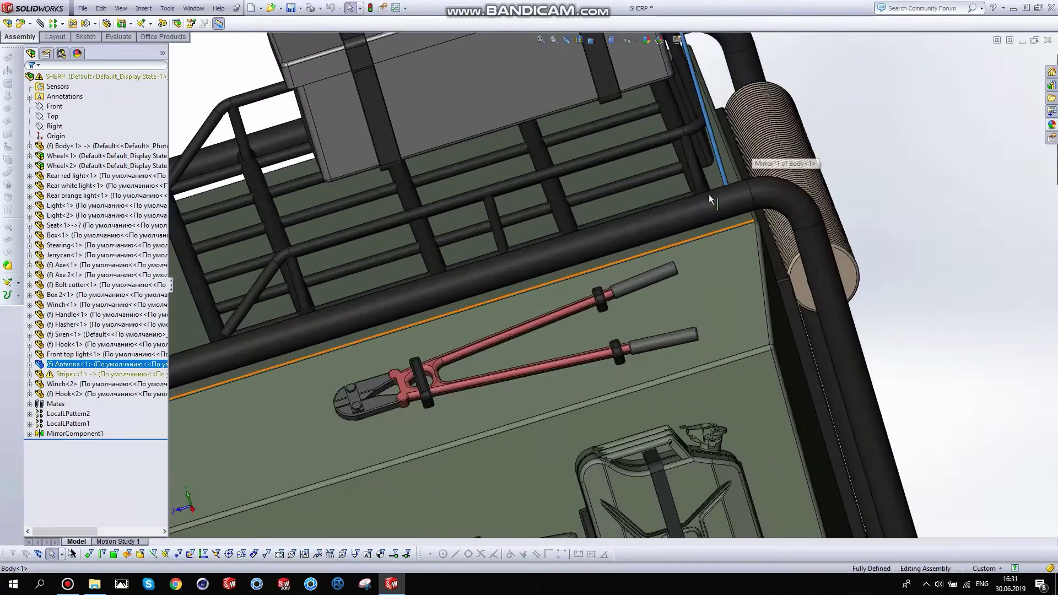
scroll(708, 194, "down", 2)
scroll(760, 216, "down", 2)
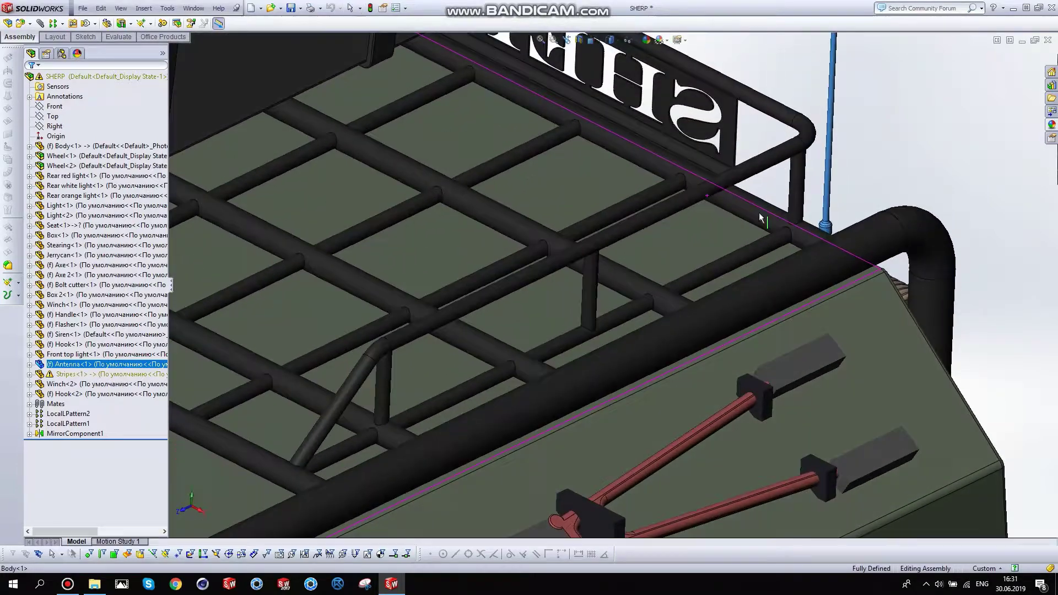
Pick the Stripes component and zoom back out to the wider vehicle roof
left_click(74, 374)
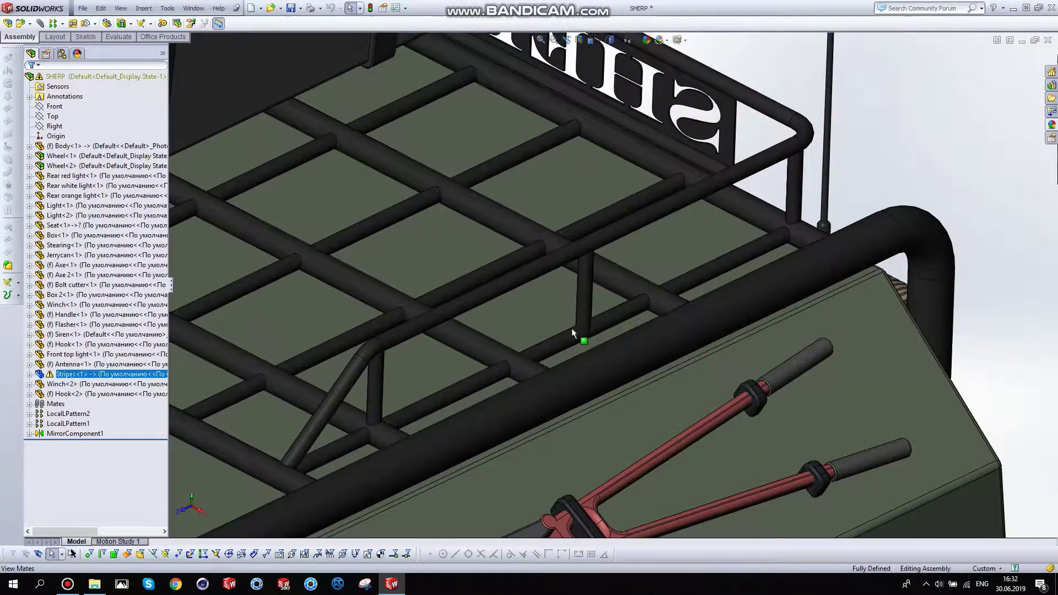
scroll(571, 327, "up", 3)
scroll(567, 328, "up", 2)
scroll(328, 396, "up", 1)
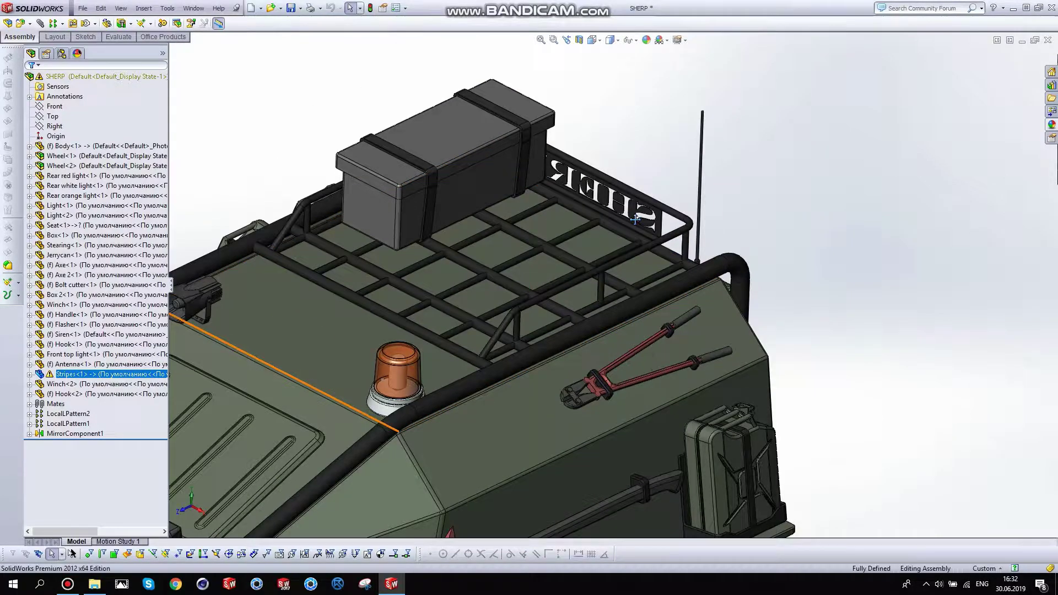
middle_click_drag(328, 396, 650, 206, "ctrl")
scroll(311, 369, "up", 1)
scroll(311, 369, "up", 2)
middle_click_drag(312, 369, 330, 290, "ctrl")
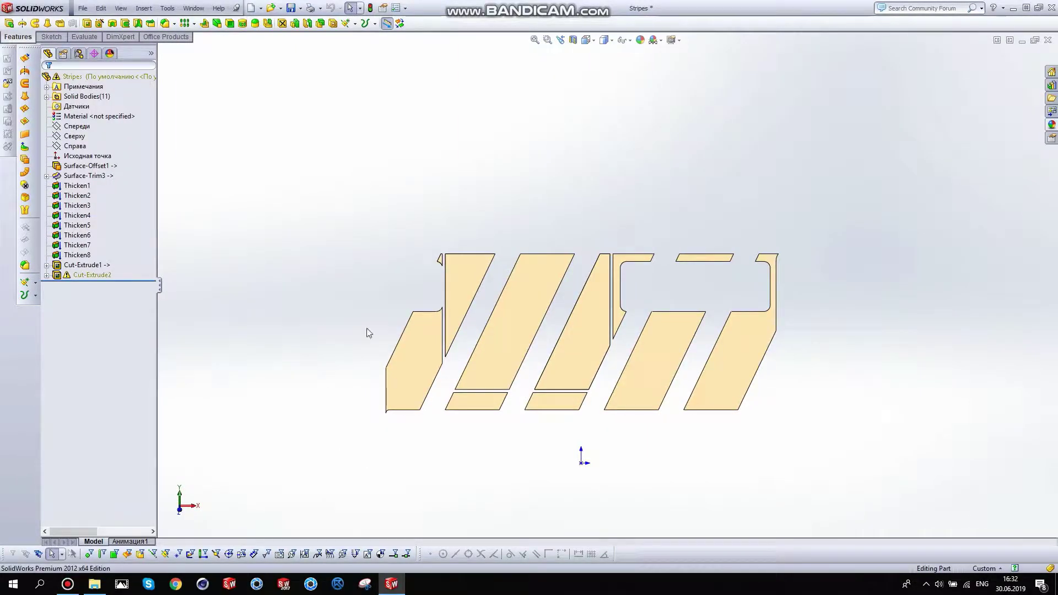
mouse_move(564, 324)
middle_mouse_down()
mouse_move(529, 340)
mouse_move(517, 392)
middle_mouse_up()
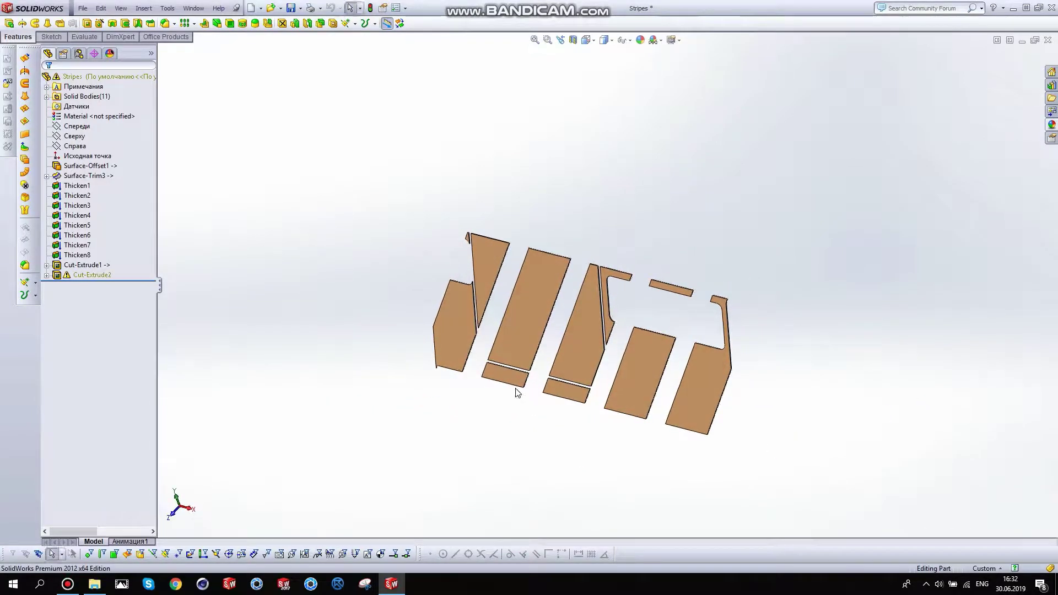
mouse_move(665, 405)
middle_mouse_down()
mouse_move(637, 420)
mouse_move(667, 401)
middle_mouse_up()
scroll(602, 285, "up", 5)
mouse_move(651, 276)
middle_mouse_down()
mouse_move(610, 296)
mouse_move(650, 279)
middle_mouse_up()
scroll(650, 279, "up", 2)
scroll(578, 342, "down", 5)
mouse_move(578, 341)
middle_mouse_down()
mouse_move(621, 253)
mouse_move(650, 350)
mouse_move(696, 383)
mouse_move(615, 366)
middle_mouse_up()
scroll(576, 270, "up", 3)
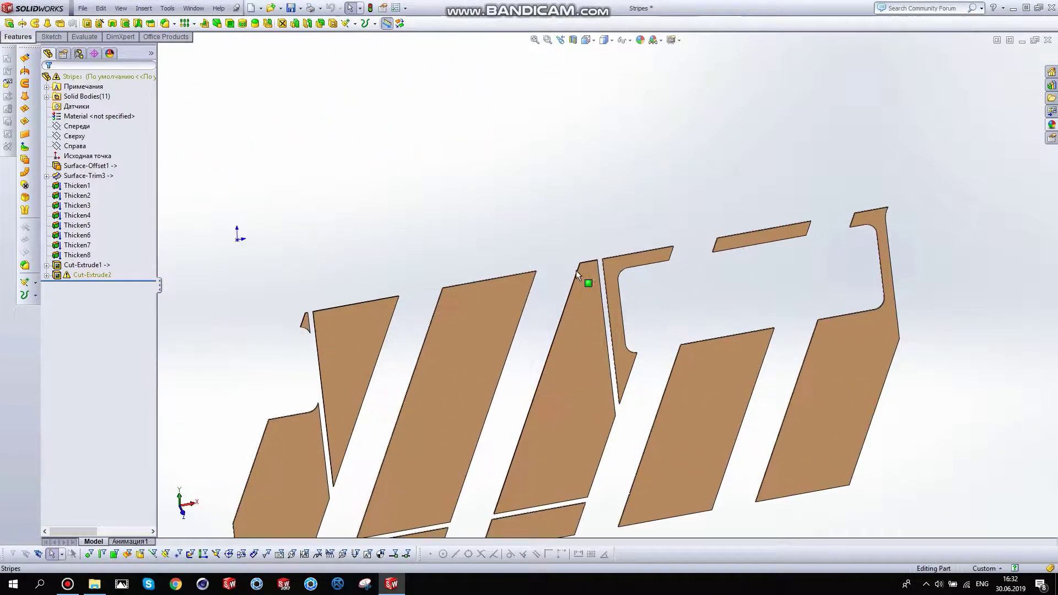
scroll(576, 270, "up", 3)
scroll(604, 322, "down", 1)
scroll(604, 322, "down", 2)
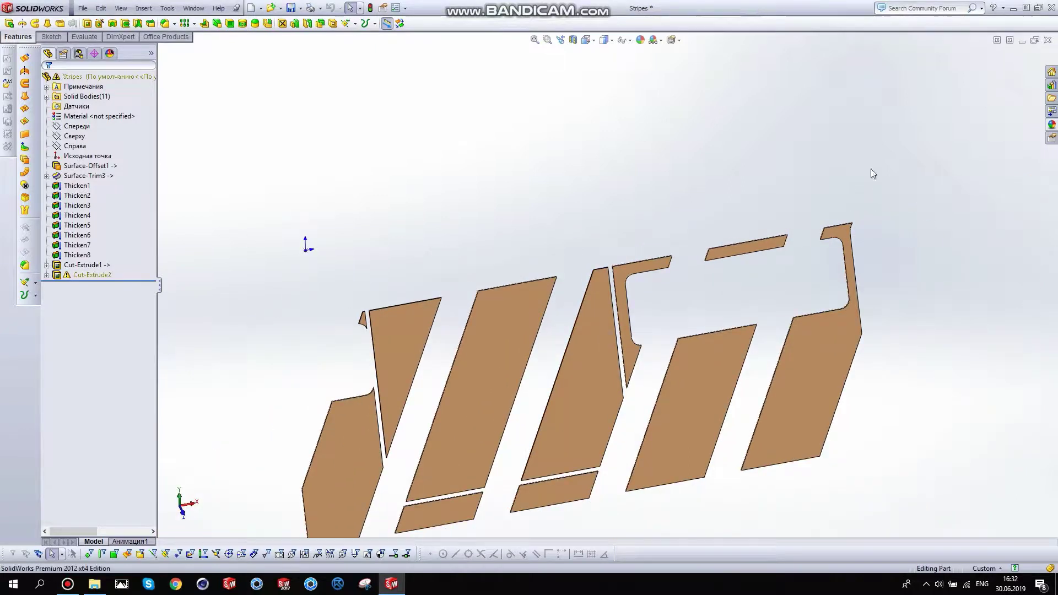
left_click(1049, 41)
left_click(558, 298)
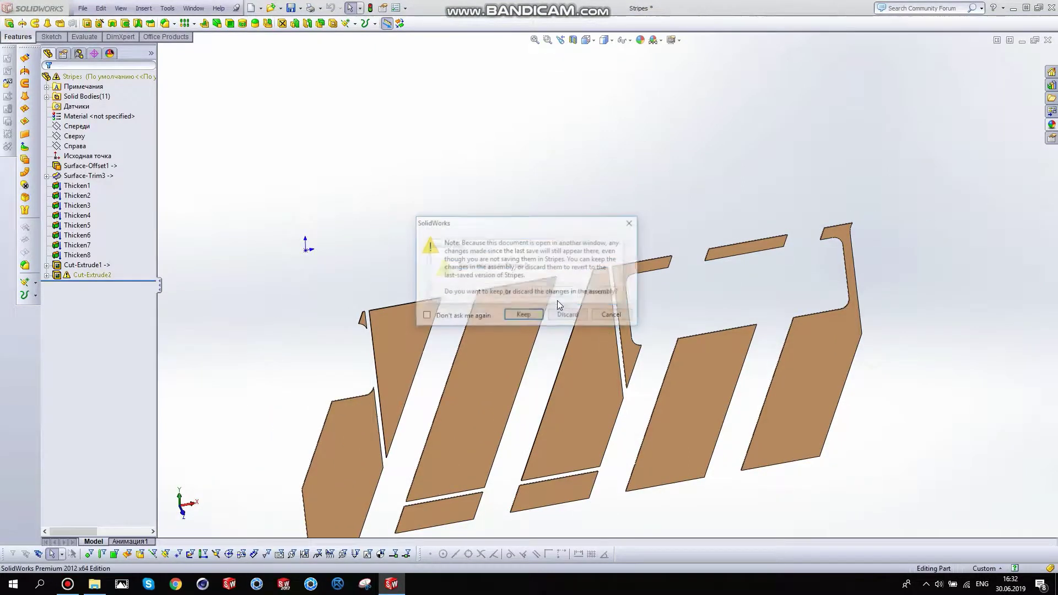
left_click(566, 314)
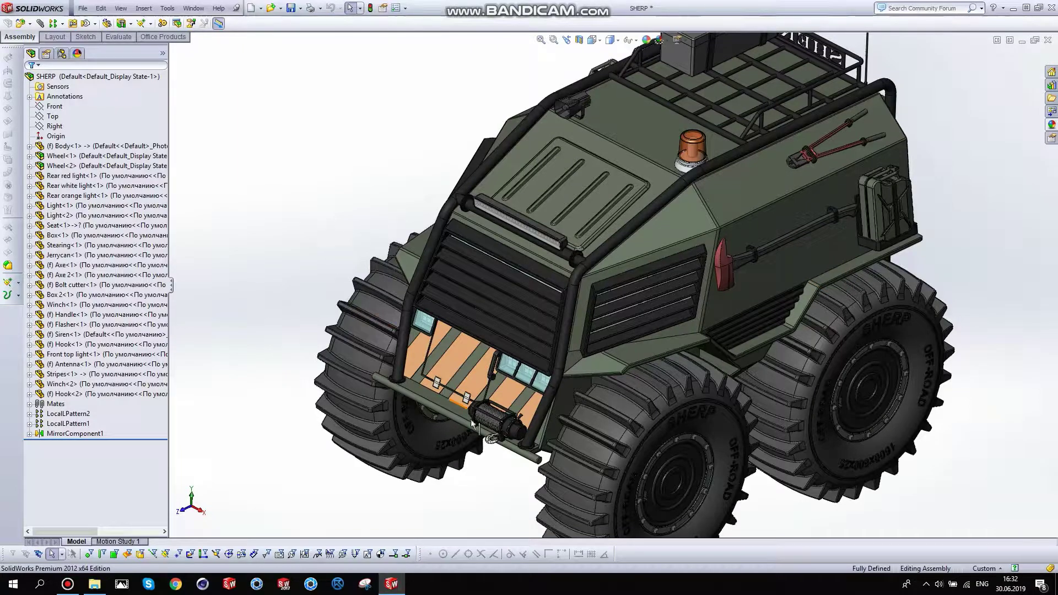
middle_click_drag(484, 416, 485, 391, "ctrl")
scroll(490, 340, "up", 2)
scroll(490, 341, "down", 4)
scroll(490, 341, "down", 2)
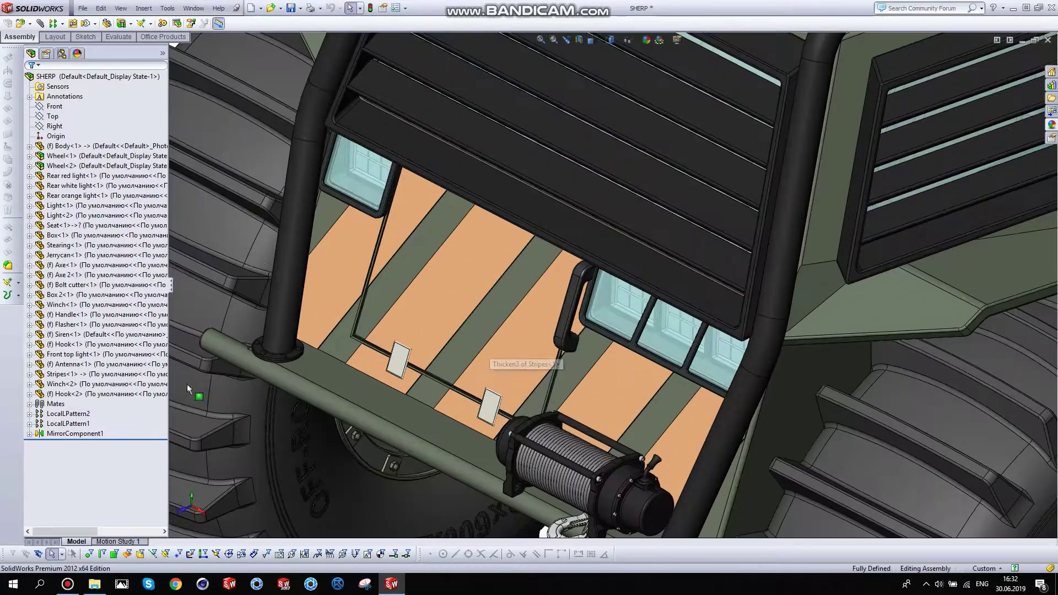
left_click(64, 384)
left_click(63, 374)
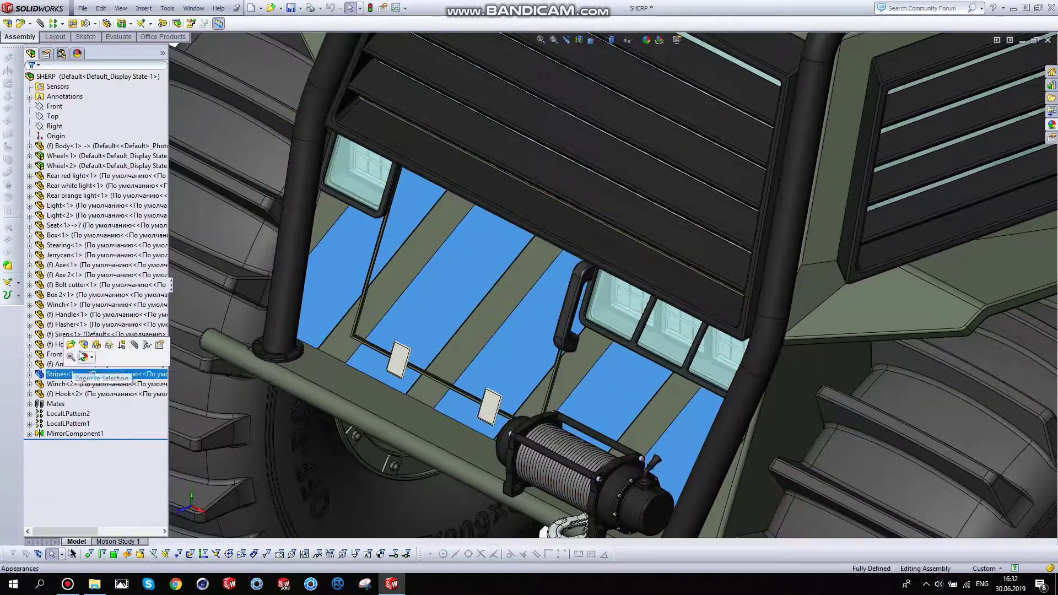
left_click(97, 346)
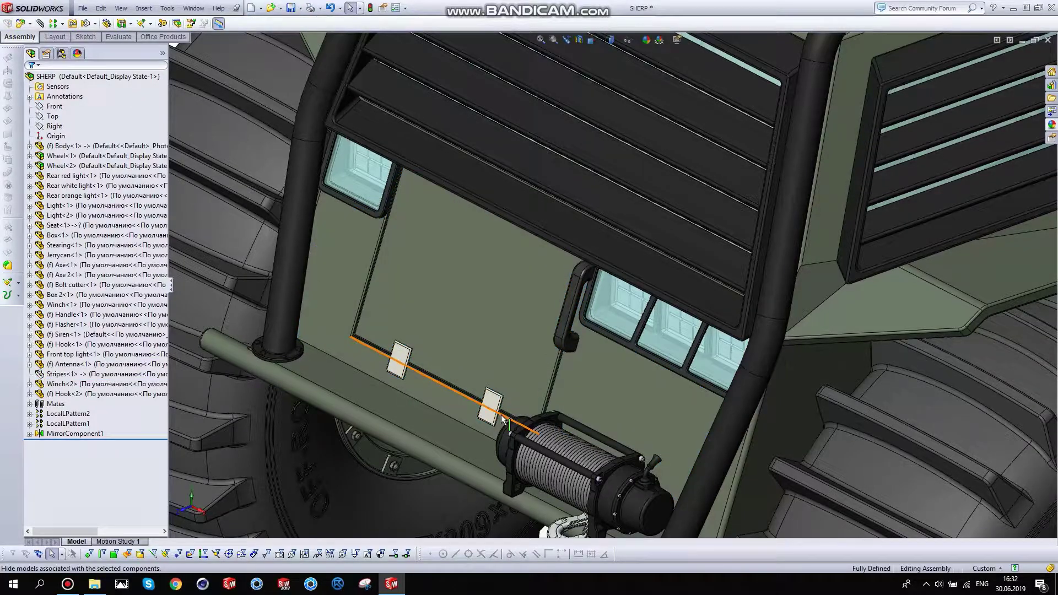
scroll(500, 419, "up", 1)
scroll(500, 414, "up", 2)
left_click(63, 374)
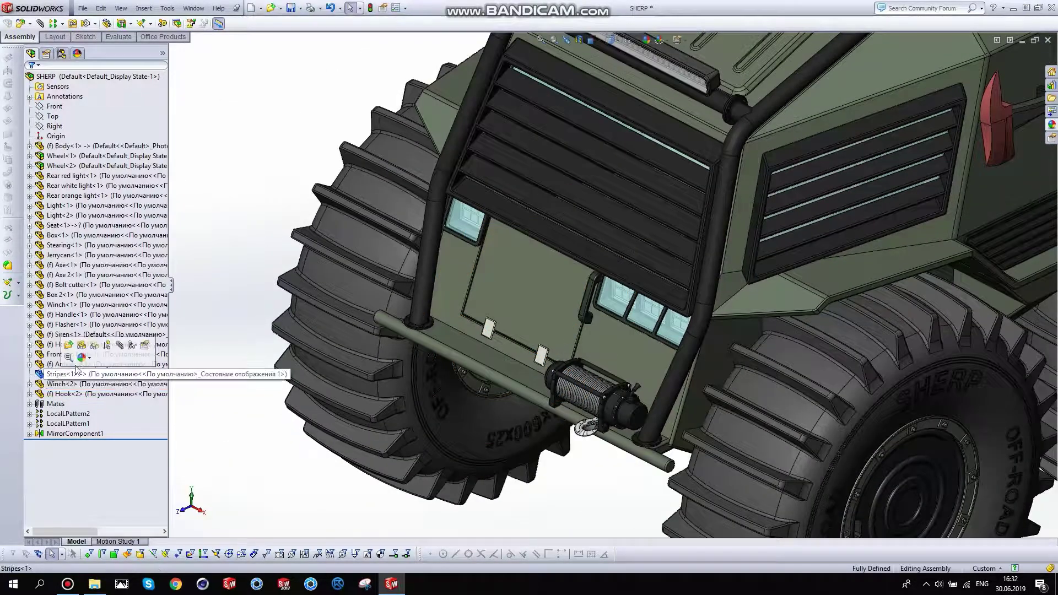
left_click(92, 346)
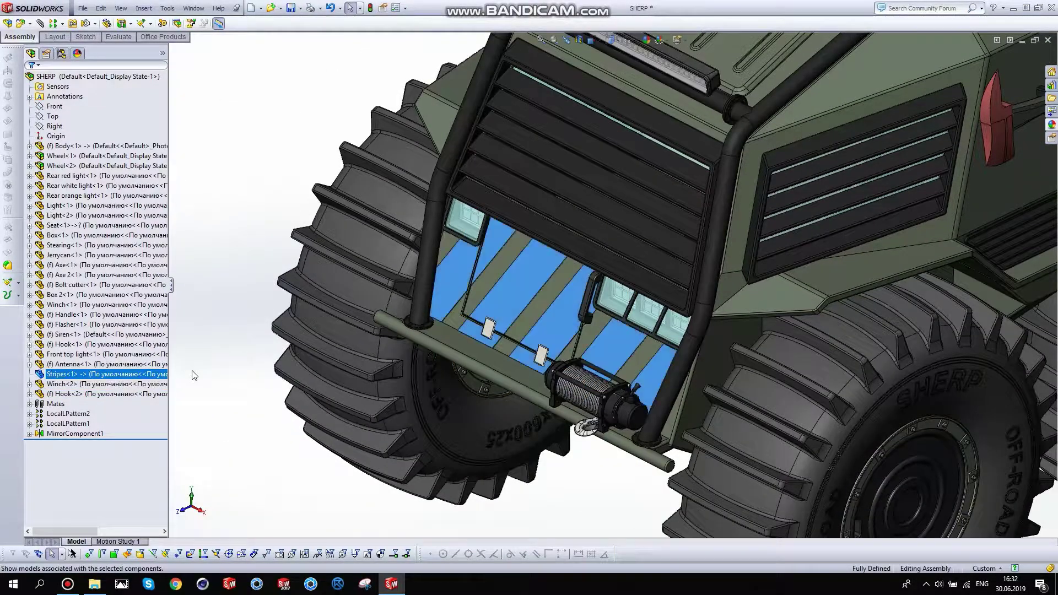
left_click(66, 387)
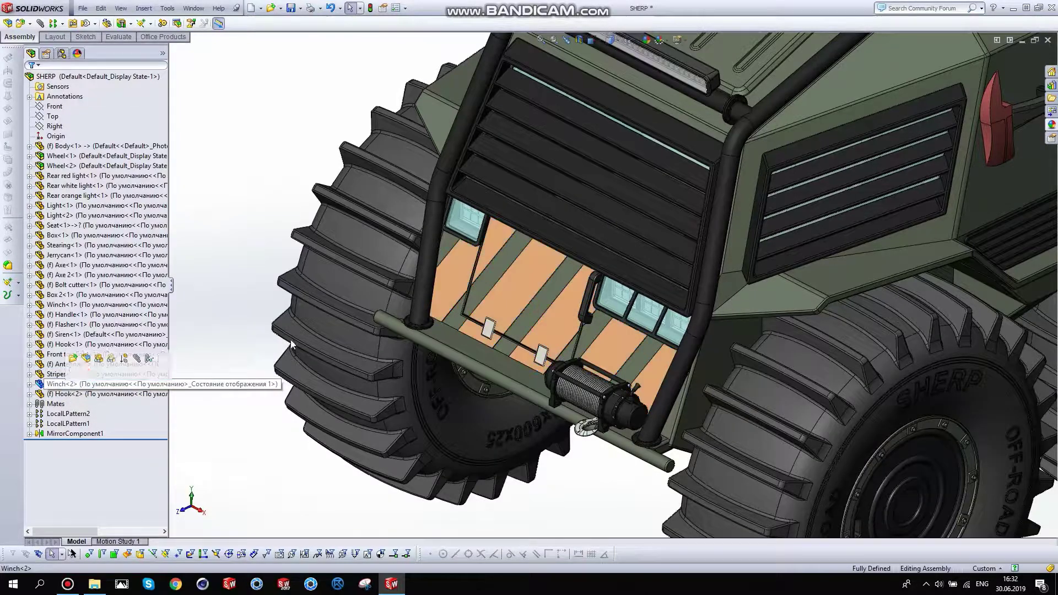
scroll(322, 328, "up", 3)
mouse_move(599, 320)
middle_mouse_down()
mouse_move(563, 359)
mouse_move(487, 348)
mouse_move(463, 322)
mouse_move(725, 358)
mouse_move(605, 349)
mouse_move(576, 426)
middle_mouse_up()
scroll(575, 426, "down", 5)
left_click(584, 438)
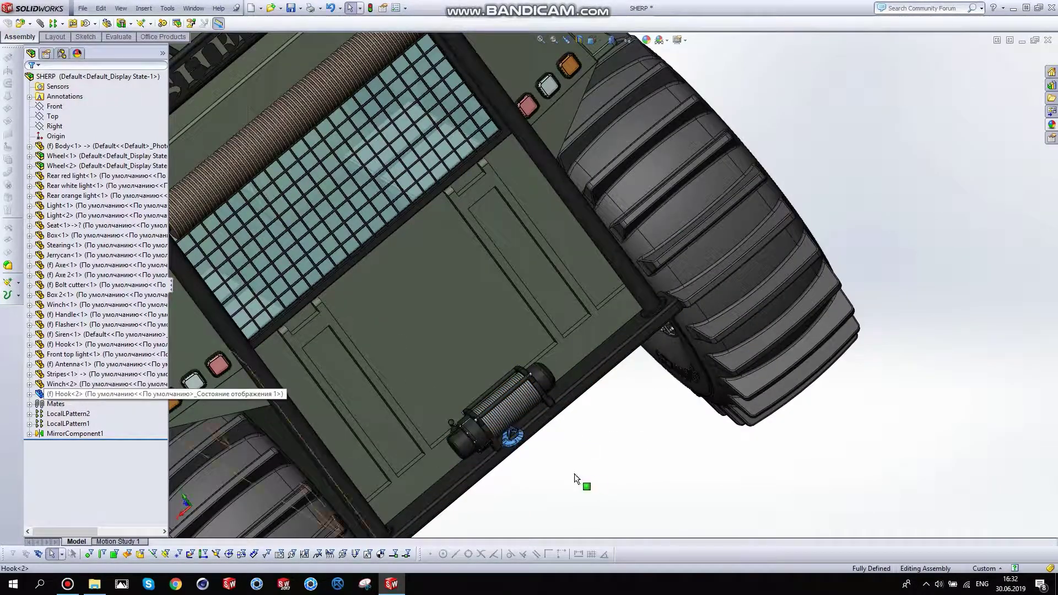
scroll(628, 442, "up", 2)
Expand LocalLPattern2, LocalLPattern1 and MirrorComponent1 in the FeatureManager tree
scroll(631, 444, "up", 3)
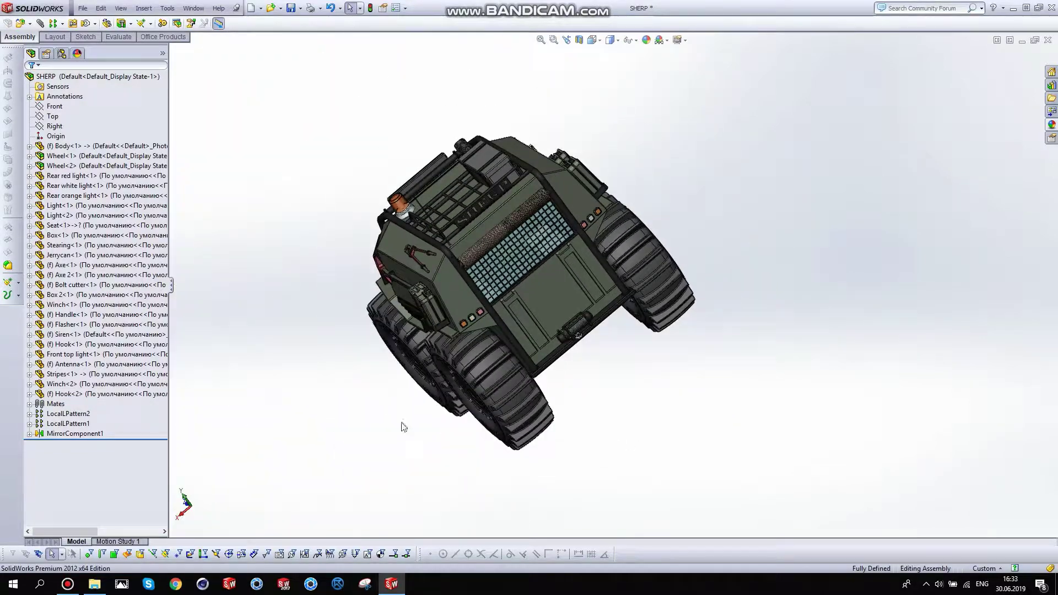
middle_click_drag(402, 428, 670, 316)
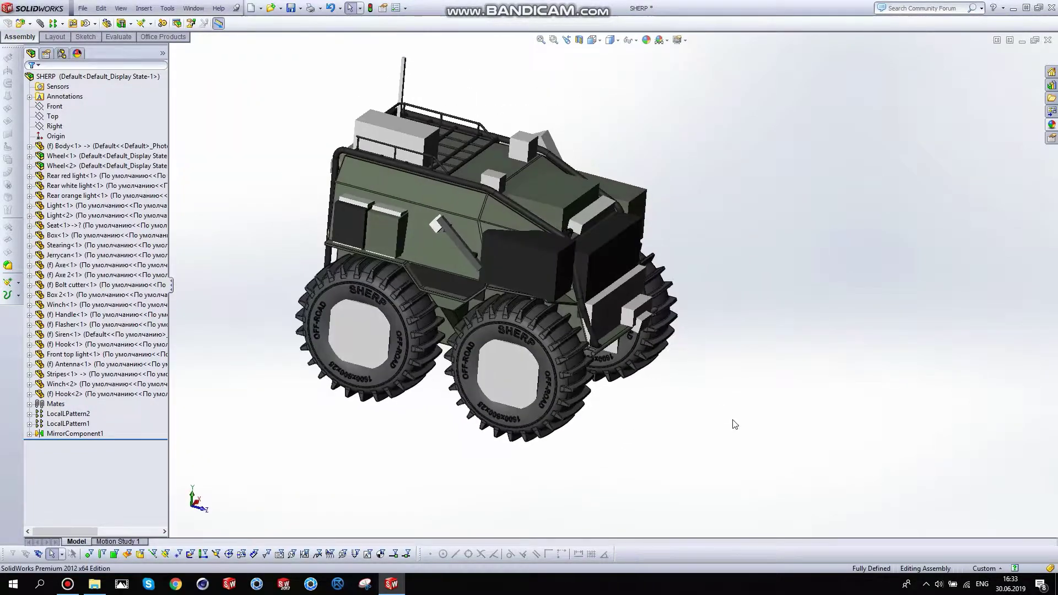
left_click(29, 414)
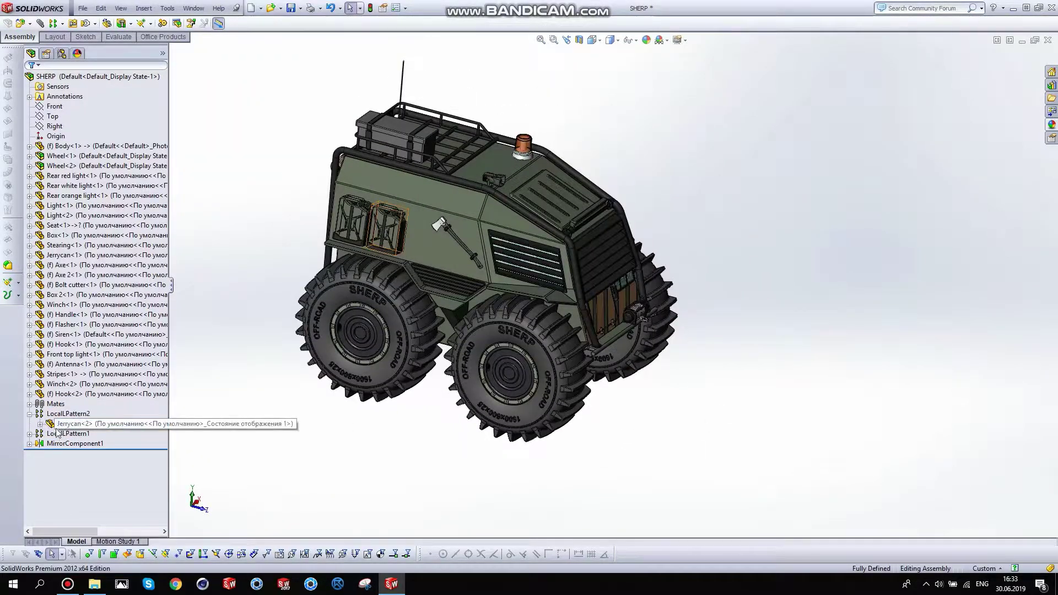
left_click(29, 434)
left_click(38, 464)
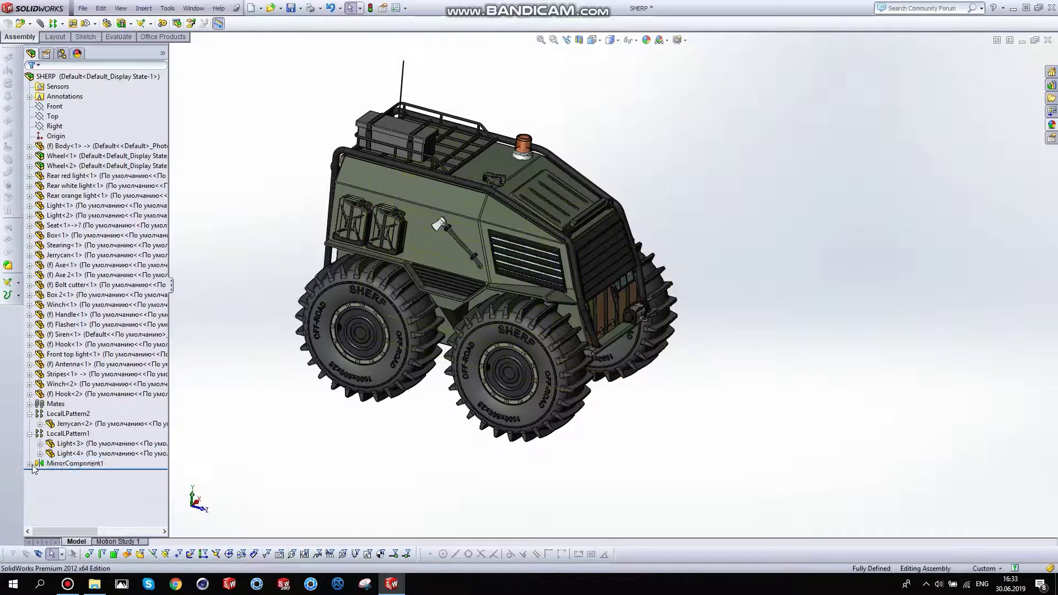
Orbit the vehicle twice, returning to the isometric view with Ctrl+7 each time
middle_click_drag(702, 318, 505, 351)
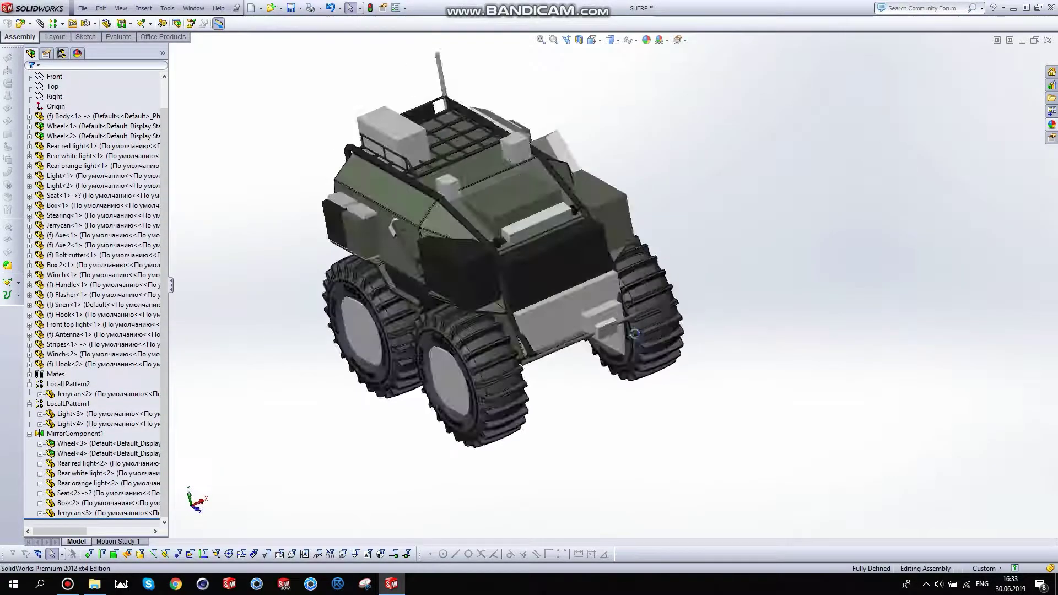
key("ctrl+7")
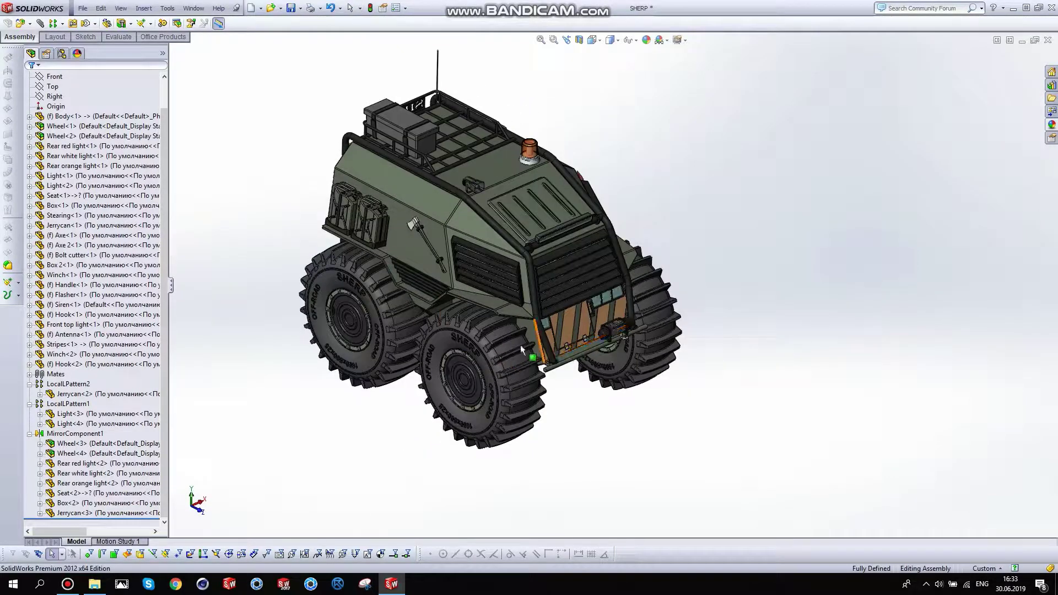
mouse_move(573, 356)
middle_mouse_down()
mouse_move(639, 335)
mouse_move(723, 460)
middle_mouse_up()
key("ctrl+7")
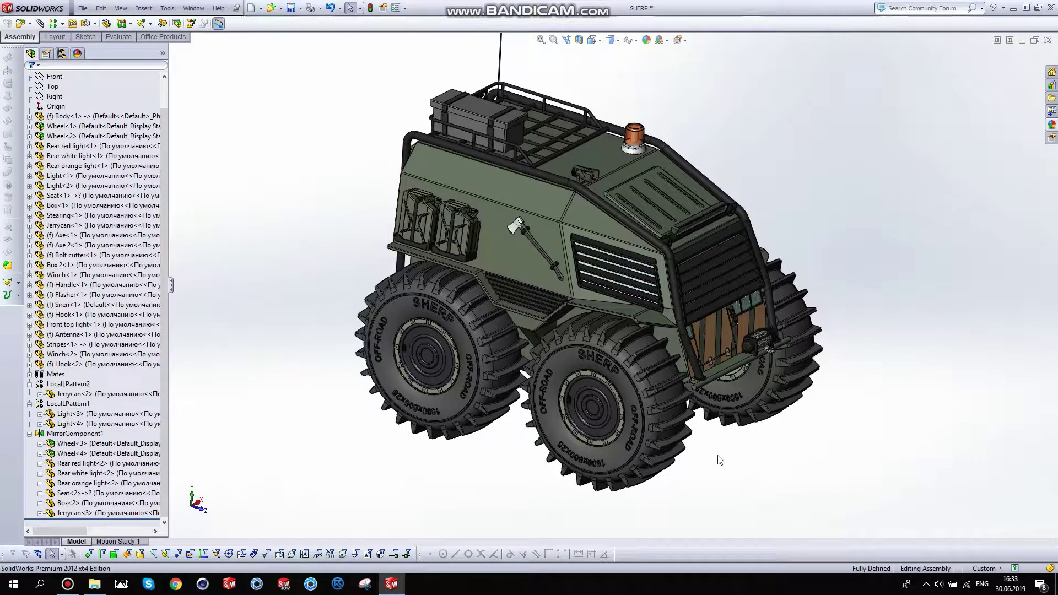